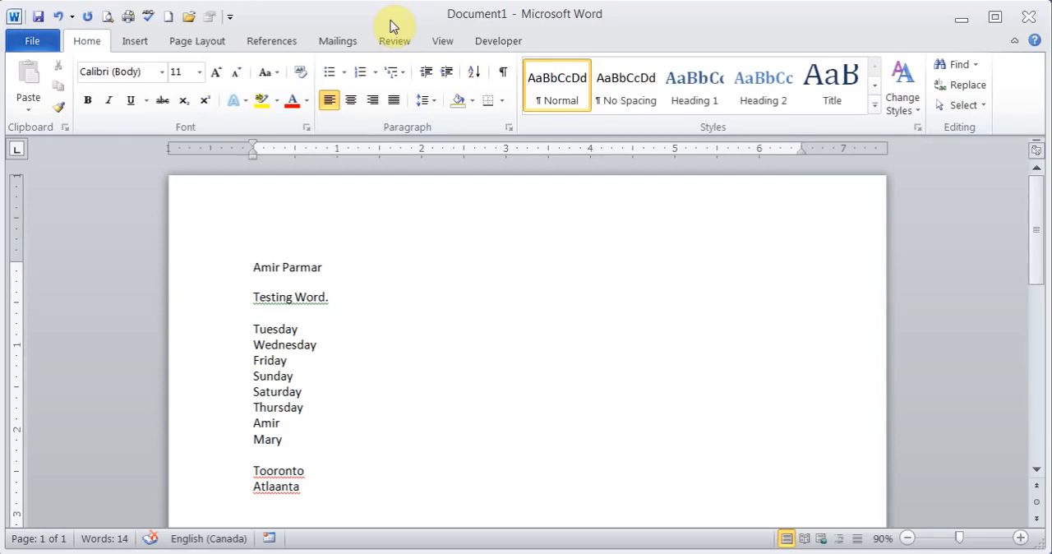
Examine the password and file sharing settings in the General Options for saving the document, and leave without saving.
{"action": "left_click", "coordinate": [33, 47]}
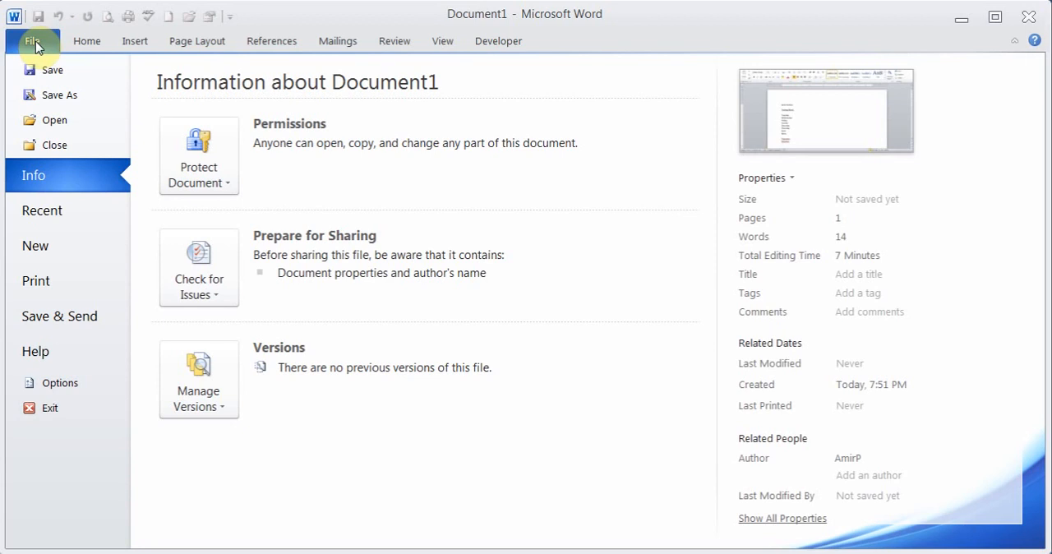
{"action": "left_click", "coordinate": [73, 72]}
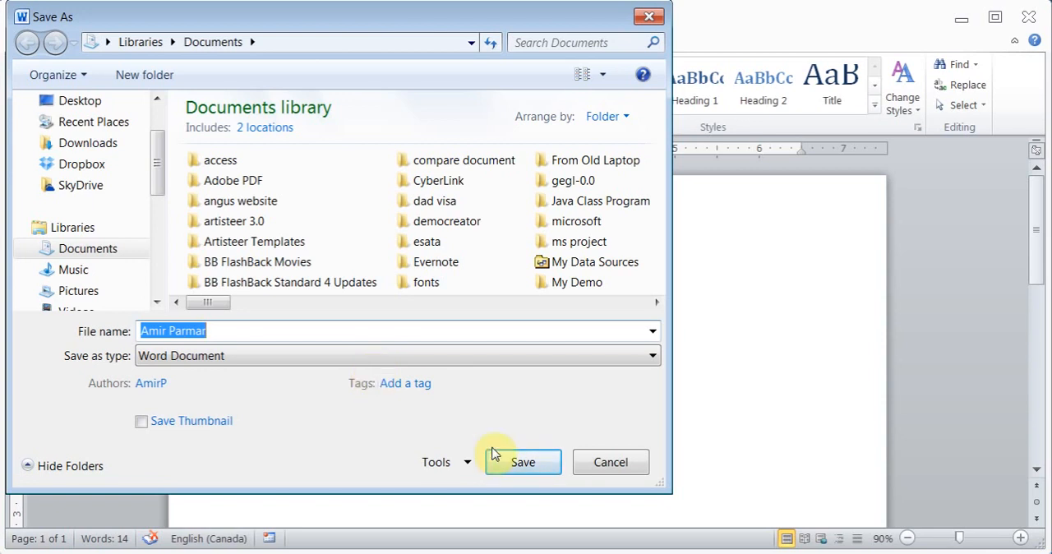
{"action": "left_click", "coordinate": [467, 464]}
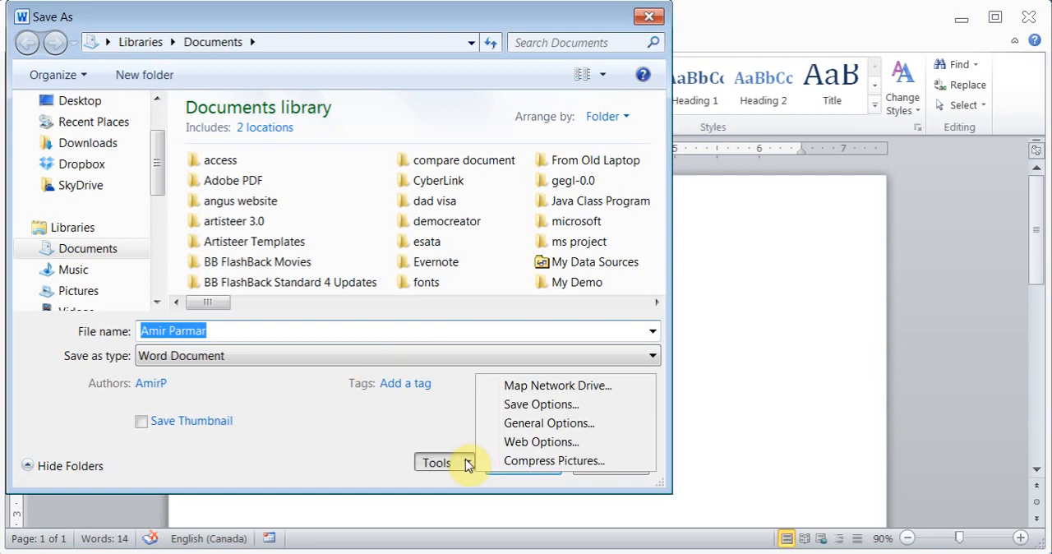
{"action": "left_click", "coordinate": [588, 424]}
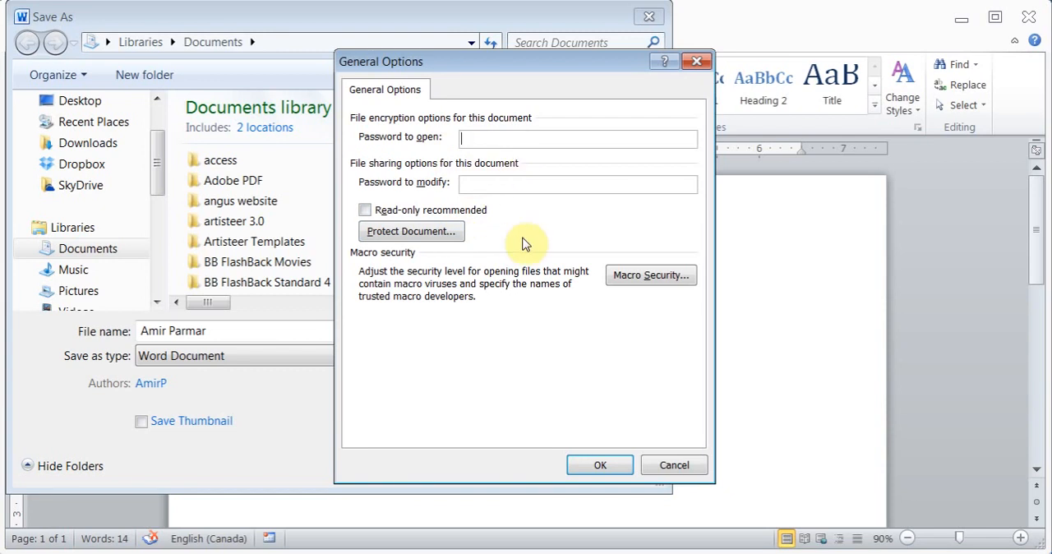
{"action": "left_click", "coordinate": [674, 465]}
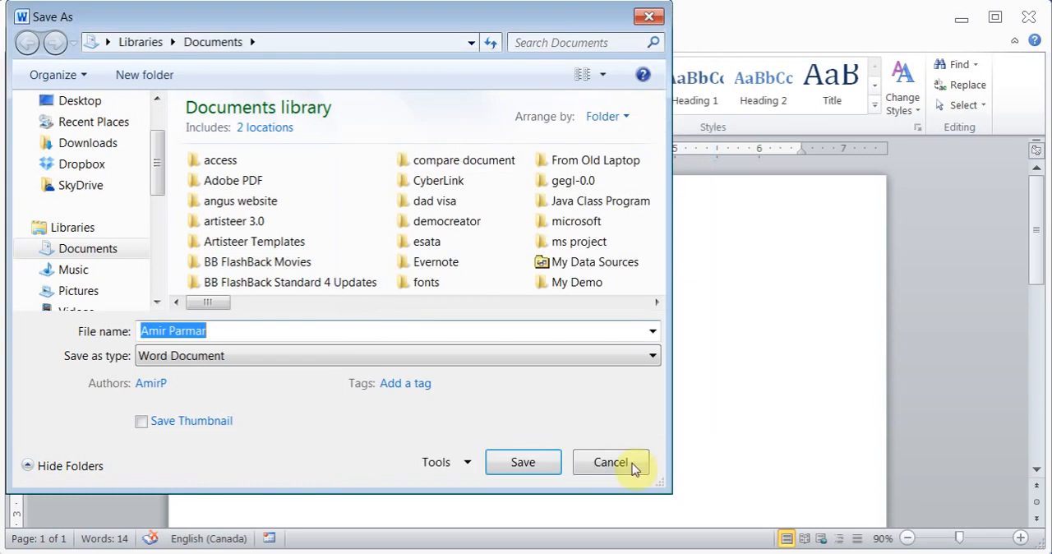
{"action": "left_click", "coordinate": [632, 465]}
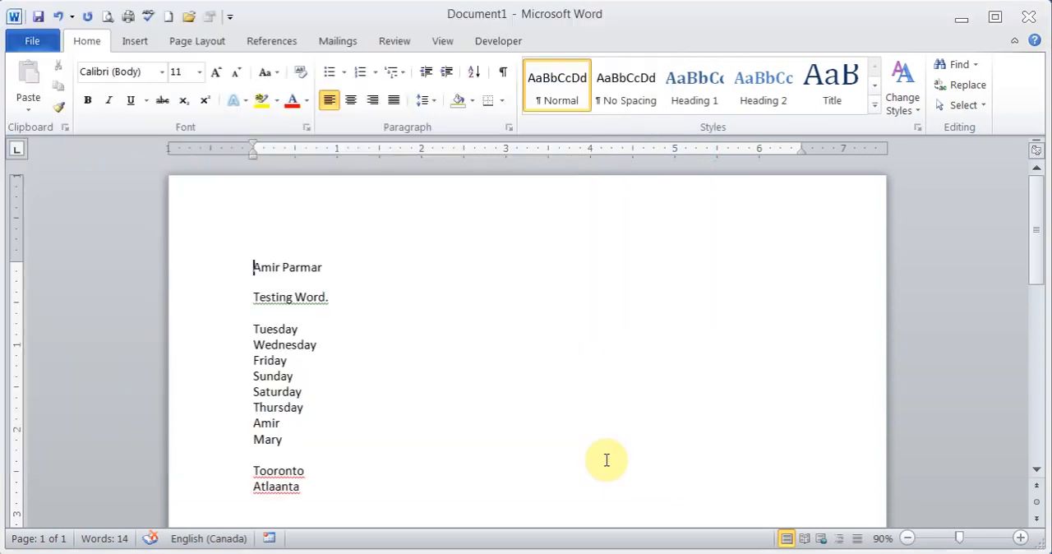
Examine the file formats available for saving the document under Save As, including PDF, and cancel without saving.
{"action": "left_click", "coordinate": [35, 45]}
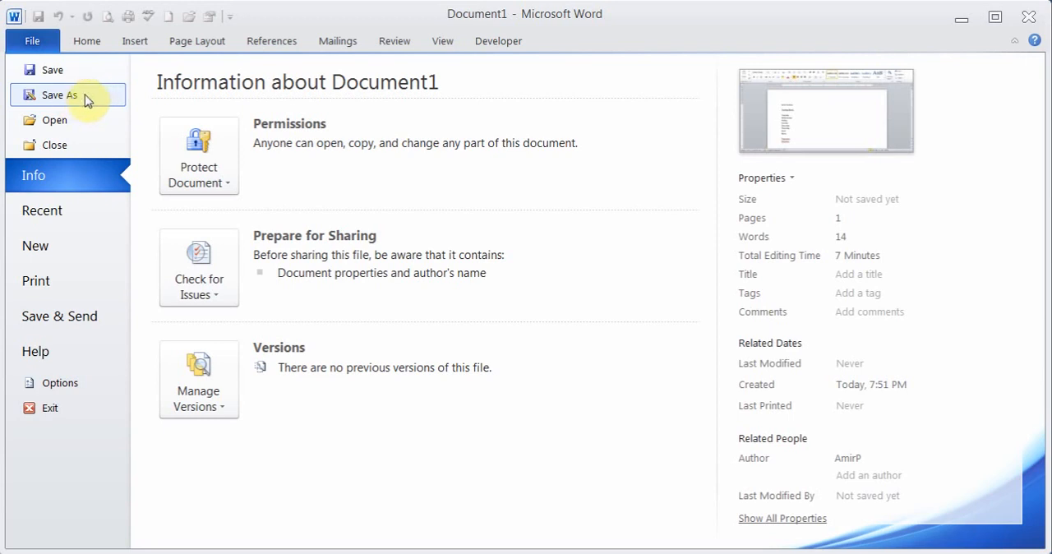
{"action": "left_click", "coordinate": [60, 96]}
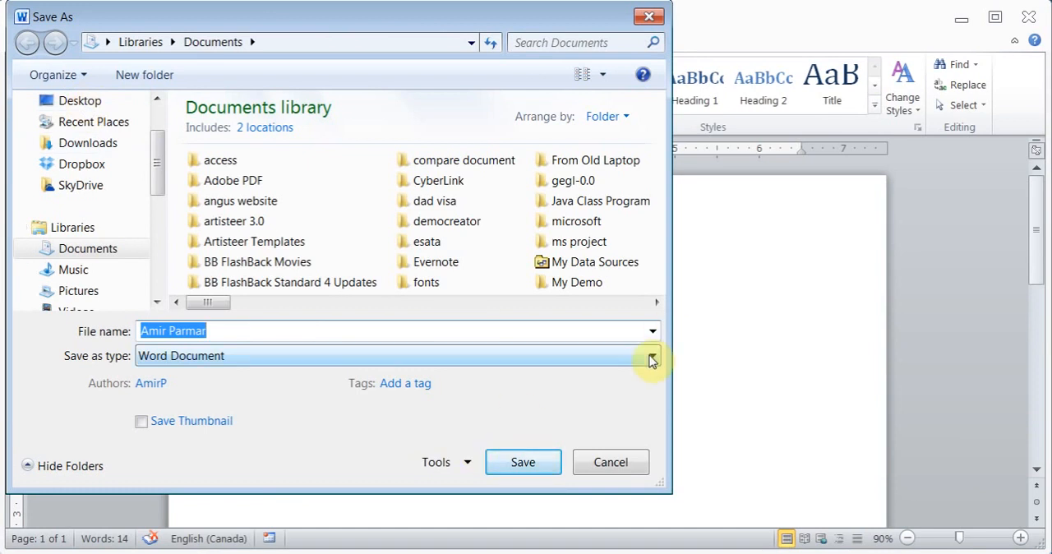
{"action": "left_click", "coordinate": [652, 361]}
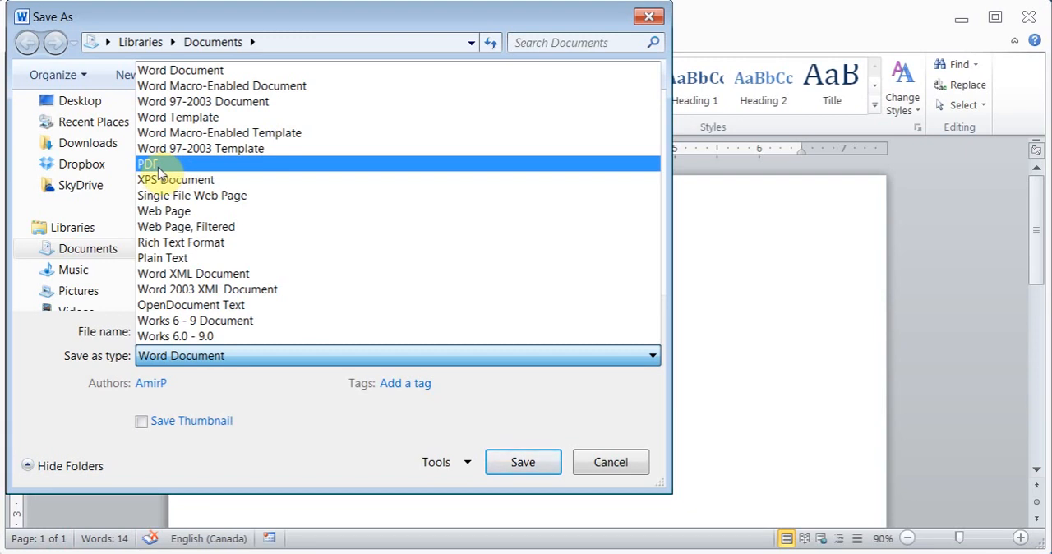
{"action": "left_click", "coordinate": [606, 462]}
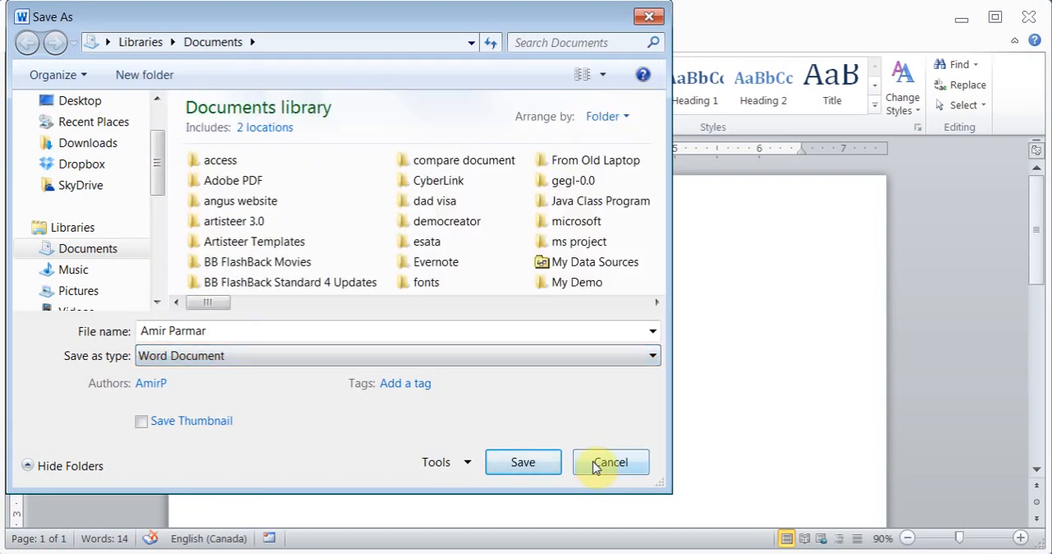
{"action": "left_click", "coordinate": [612, 467]}
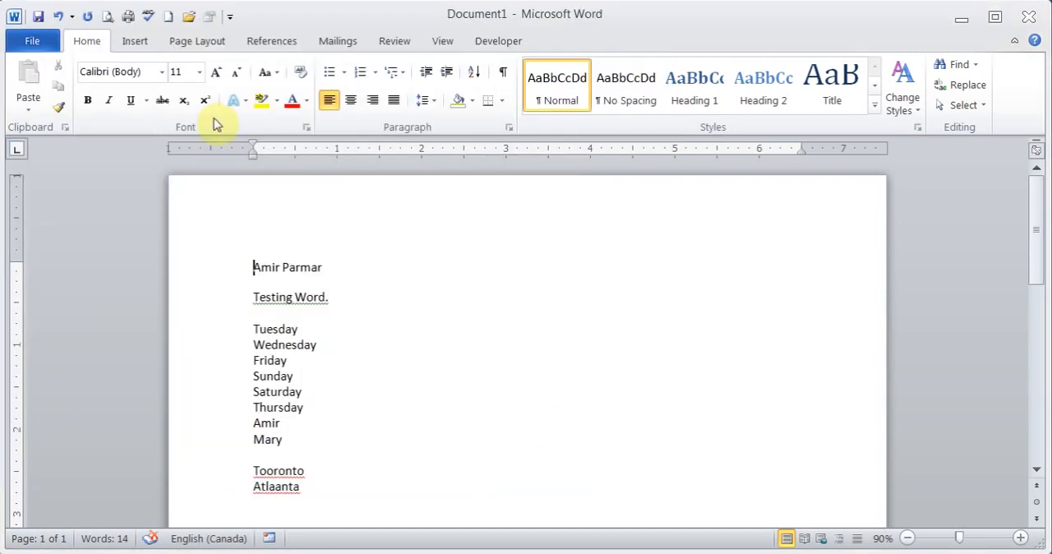
Review the save formats again together with the General Options of Save As, and cancel both dialogs.
{"action": "left_click", "coordinate": [22, 43]}
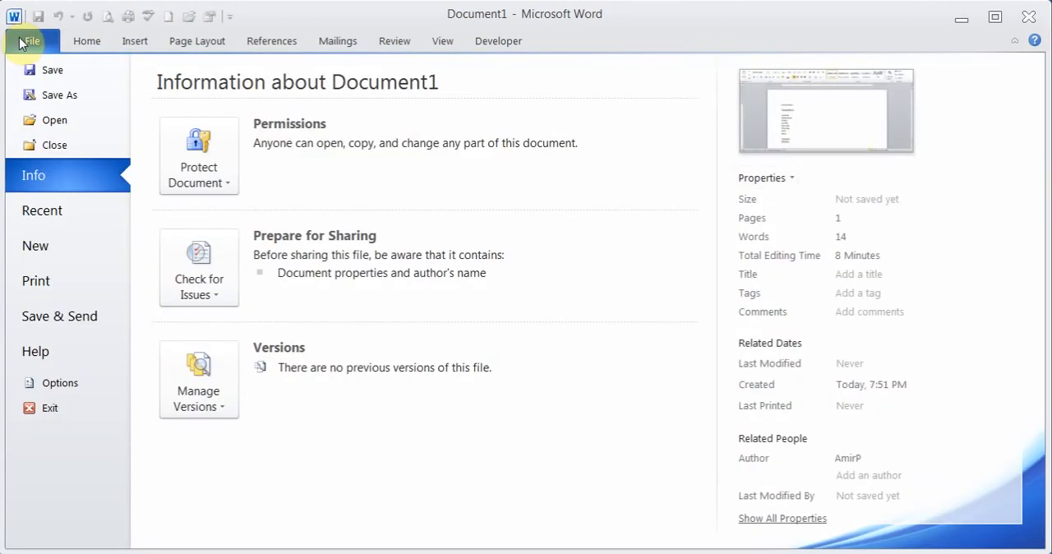
{"action": "left_click", "coordinate": [59, 99]}
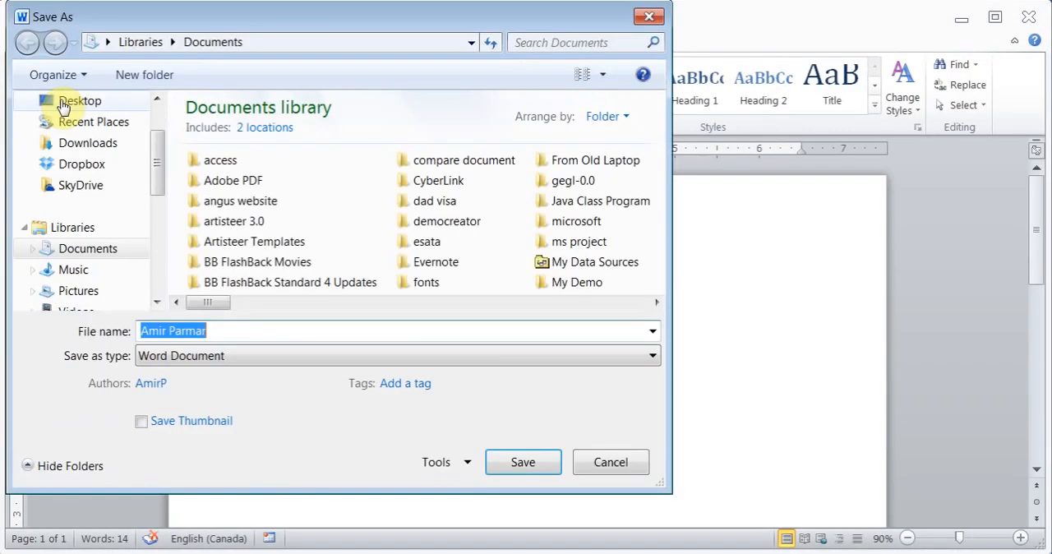
{"action": "left_click", "coordinate": [624, 359]}
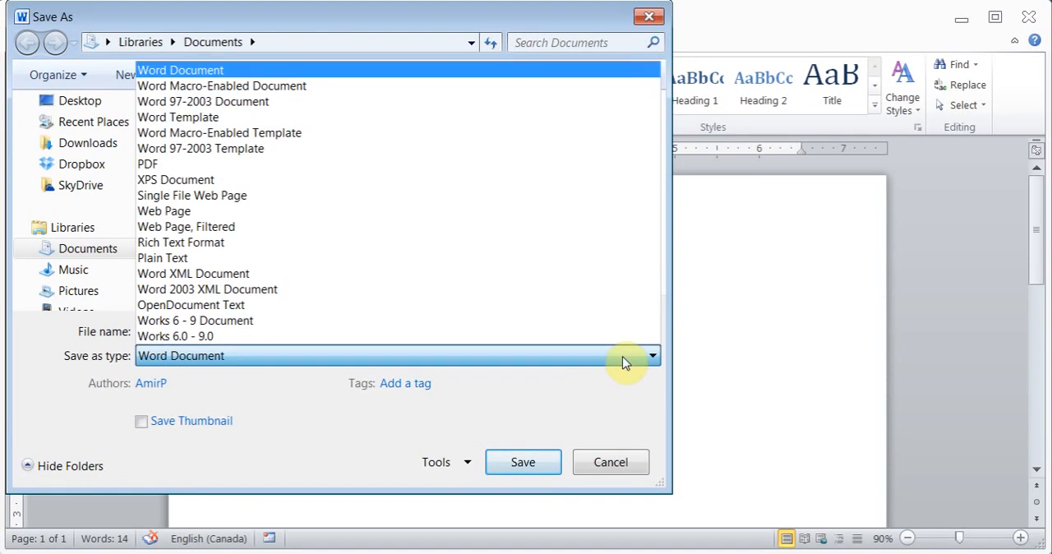
{"action": "left_click", "coordinate": [624, 360]}
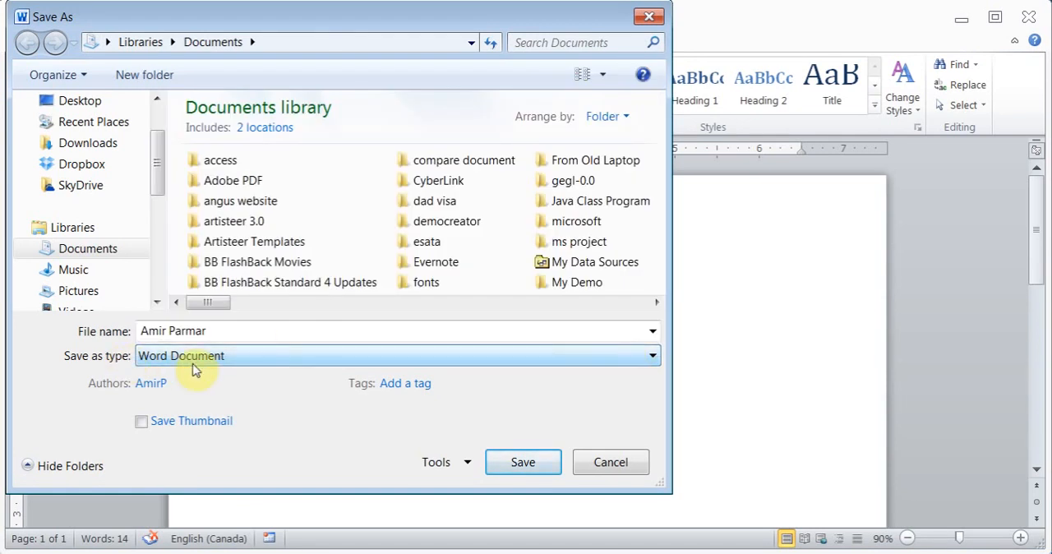
{"action": "left_click", "coordinate": [462, 464]}
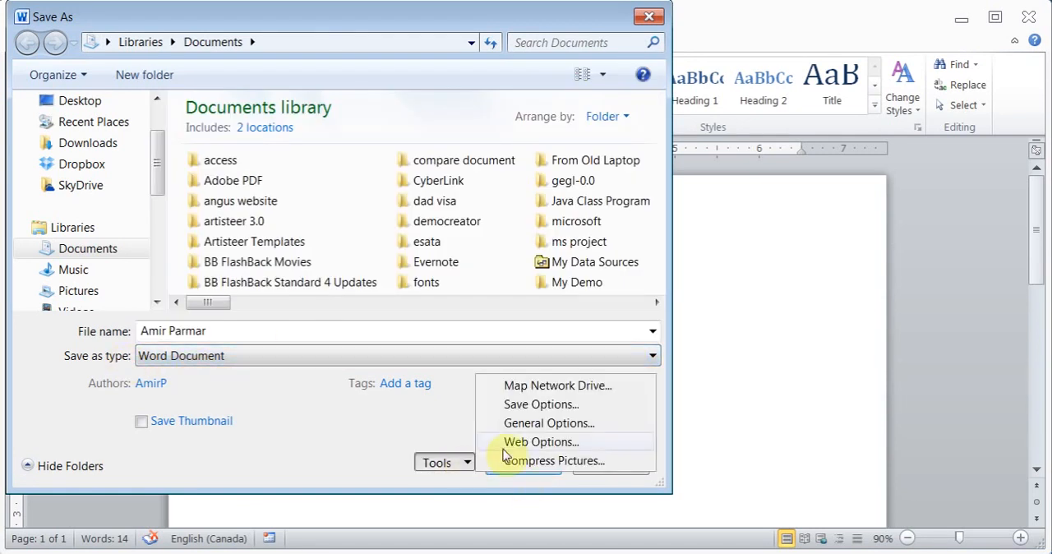
{"action": "left_click", "coordinate": [578, 423]}
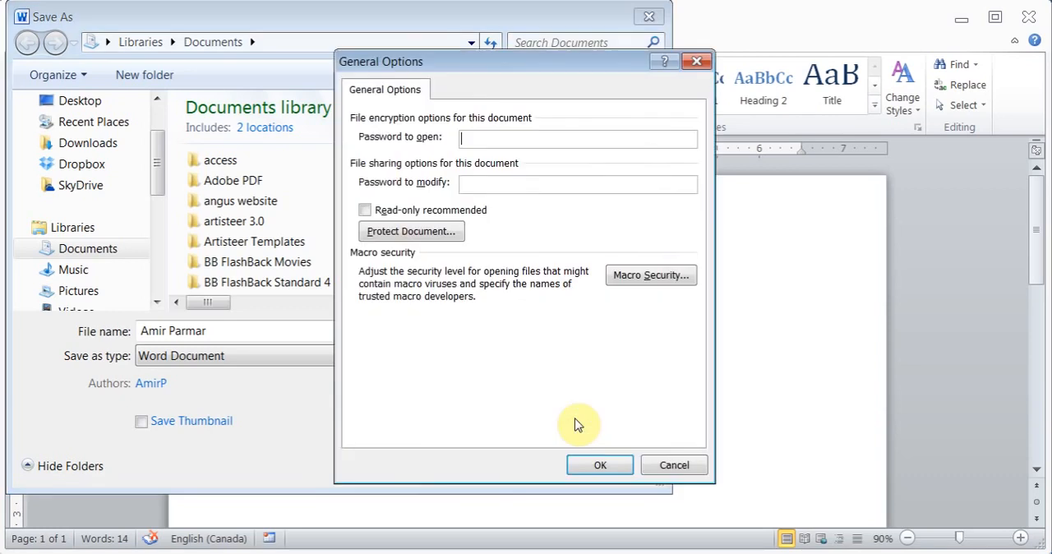
{"action": "left_click", "coordinate": [673, 465]}
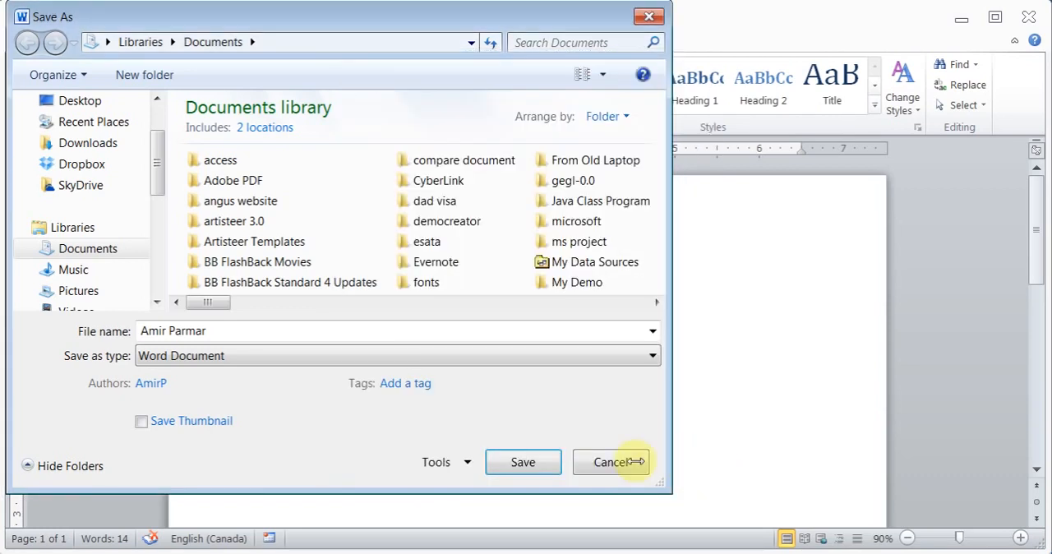
{"action": "left_click", "coordinate": [629, 463]}
Examine the document's print settings, from the printer and page range down to margins and pages per sheet.
{"action": "left_click", "coordinate": [41, 43]}
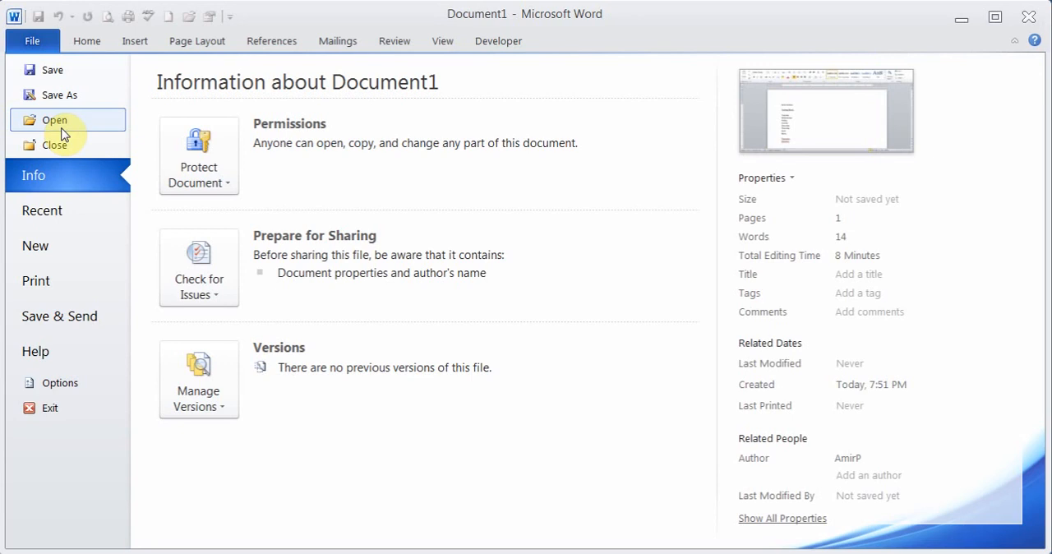
{"action": "left_click", "coordinate": [42, 43]}
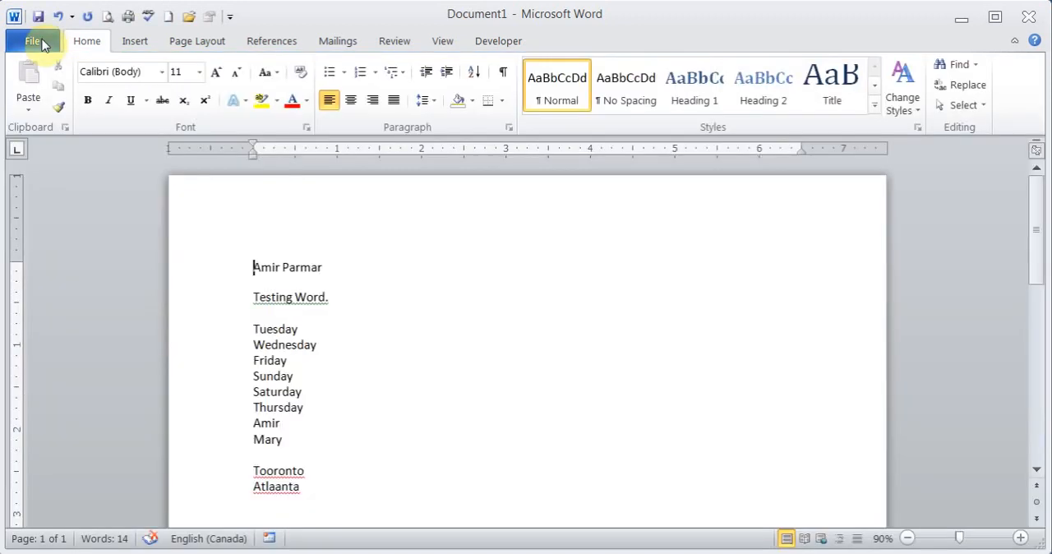
{"action": "left_click", "coordinate": [32, 41]}
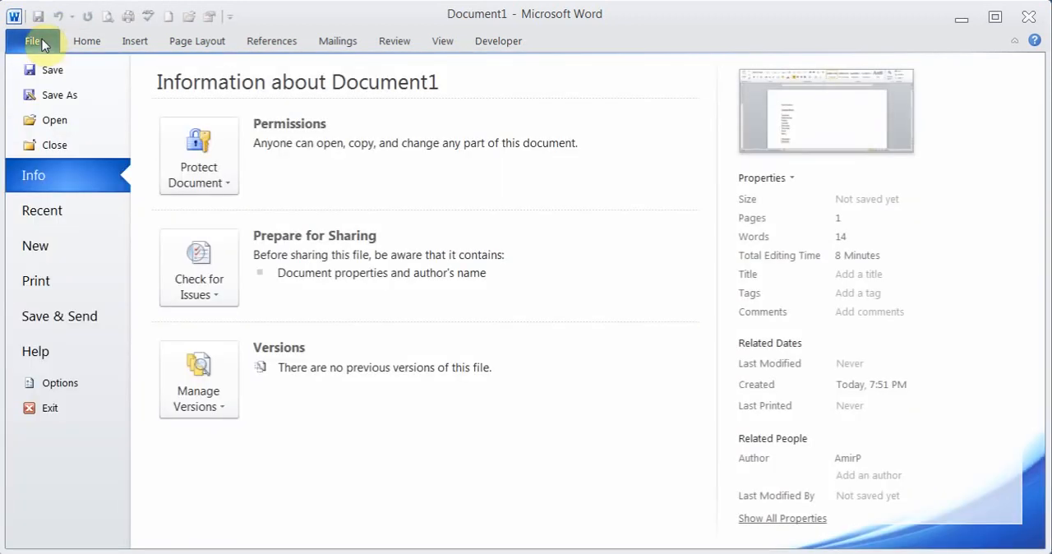
{"action": "left_click", "coordinate": [59, 288]}
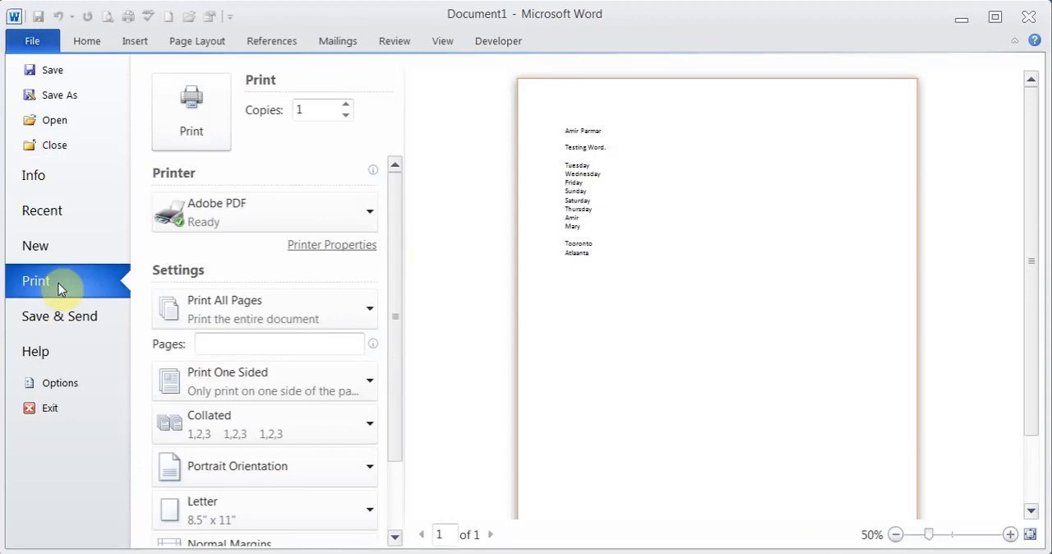
{"action": "left_click_drag", "start_coordinate": [392, 293], "coordinate": [397, 383]}
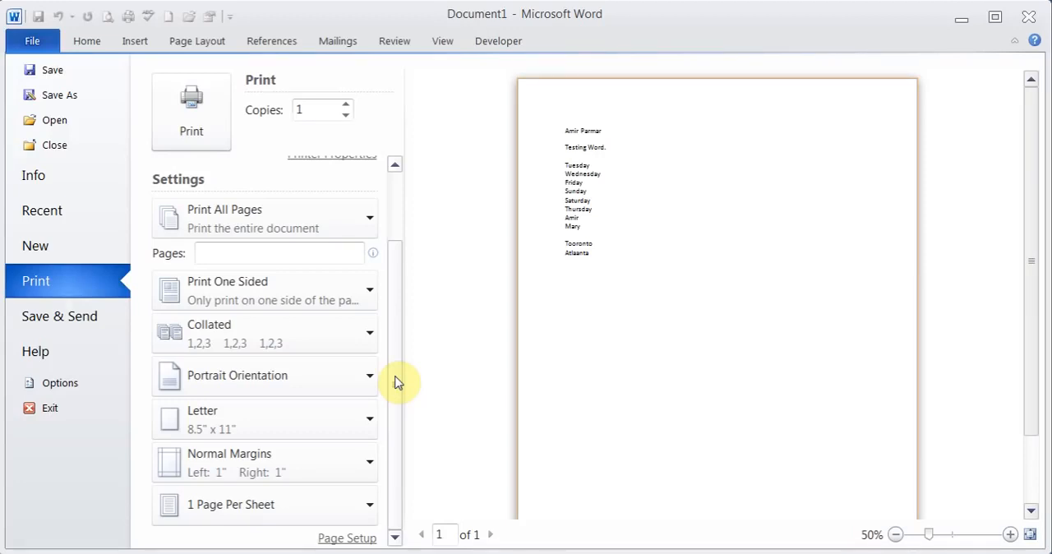
Zoom the print preview out to 20% and back in to 50%.
{"action": "left_click", "coordinate": [897, 535]}
{"action": "left_click", "coordinate": [896, 535]}
{"action": "left_click", "coordinate": [897, 535]}
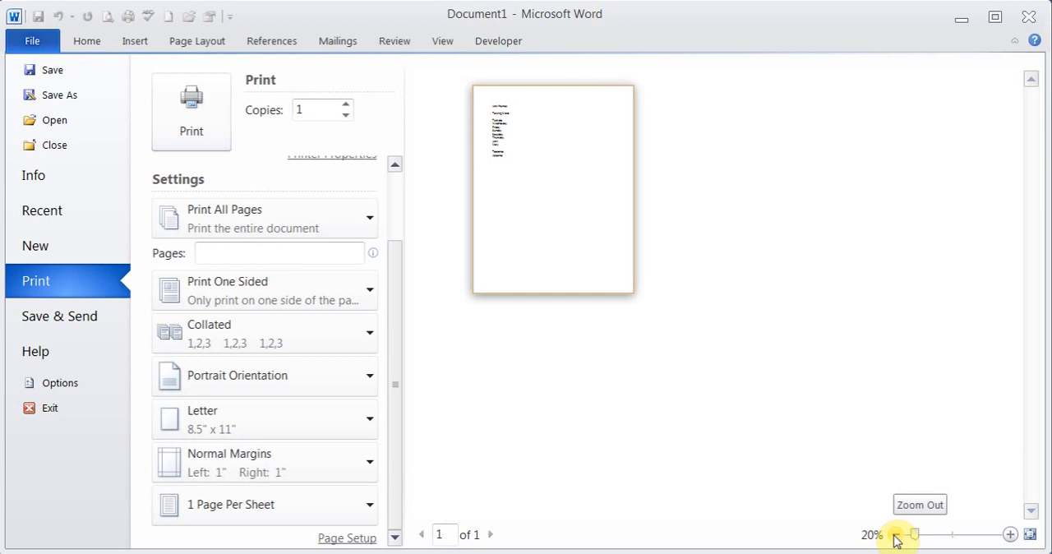
{"action": "left_click", "coordinate": [1011, 535]}
{"action": "left_click", "coordinate": [1011, 535]}
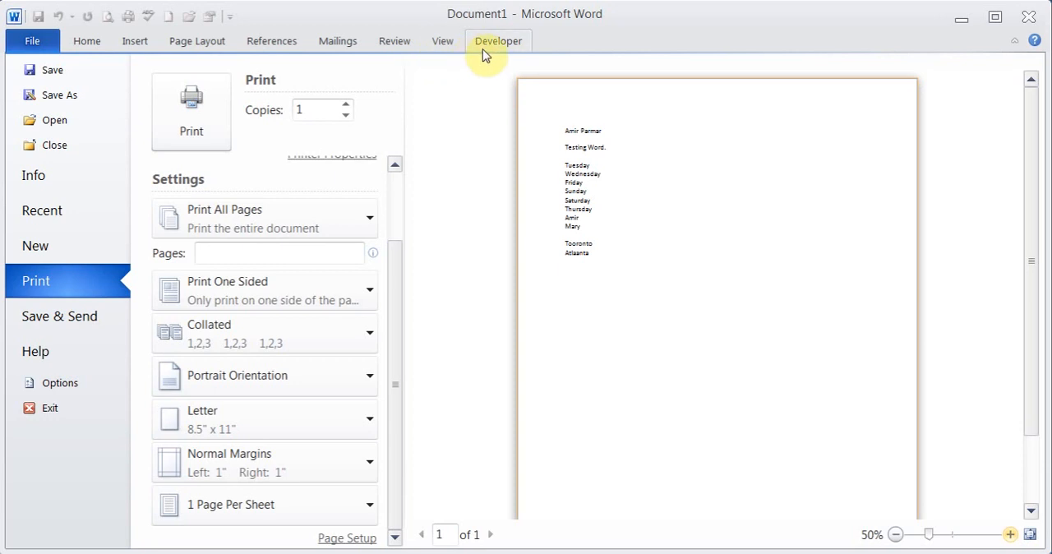
Return to the document and examine which commands can be shown on the Quick Access Toolbar.
{"action": "left_click", "coordinate": [87, 44]}
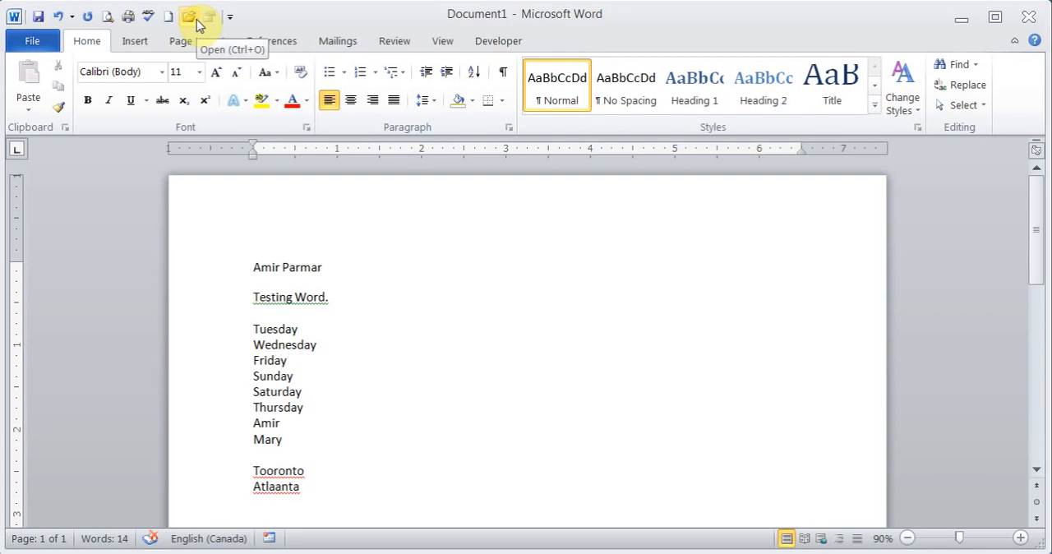
{"action": "left_click", "coordinate": [230, 17]}
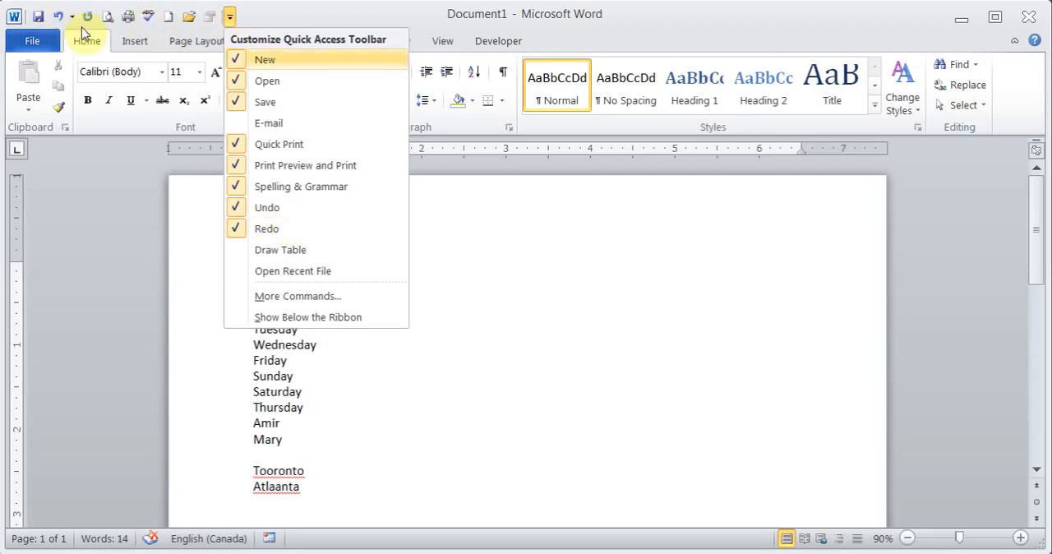
{"action": "left_click", "coordinate": [284, 16]}
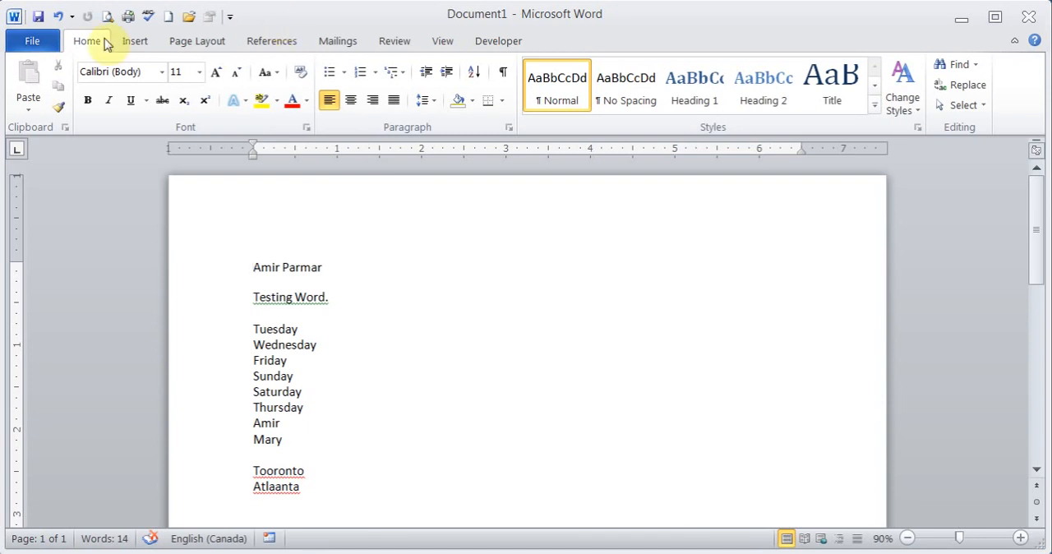
Examine the templates available for creating a new document, and return to the current document.
{"action": "left_click", "coordinate": [45, 41]}
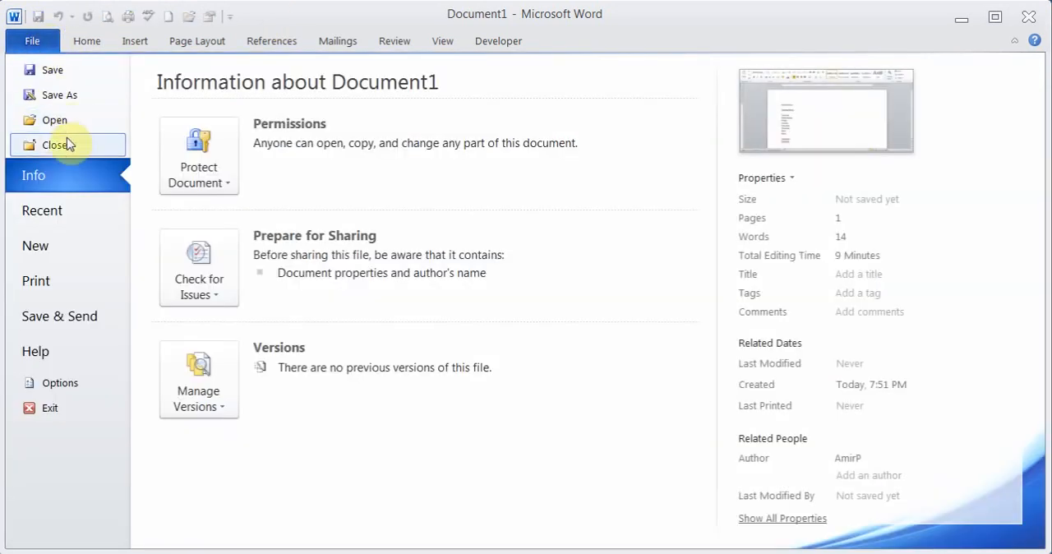
{"action": "left_click", "coordinate": [58, 256]}
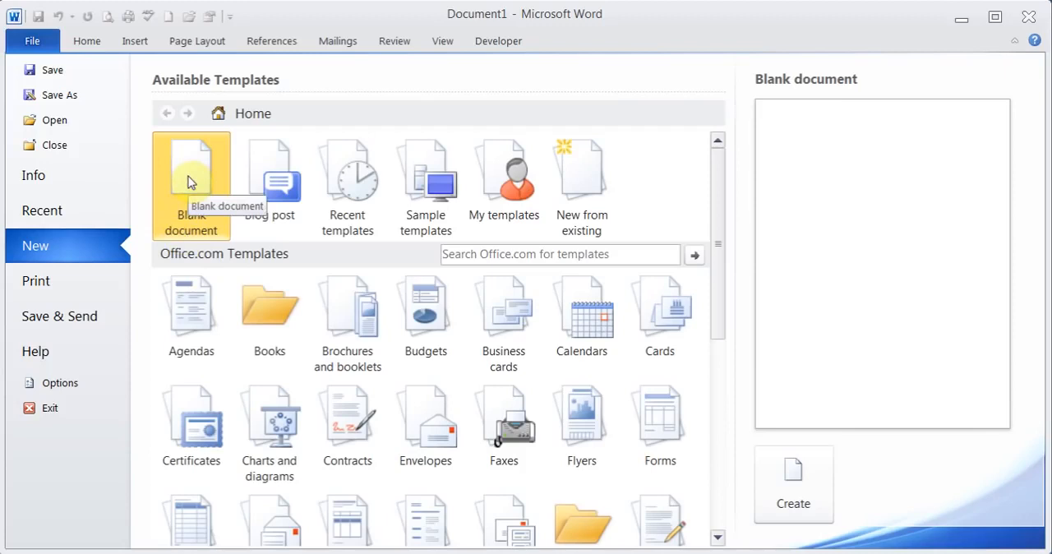
{"action": "left_click", "coordinate": [96, 51]}
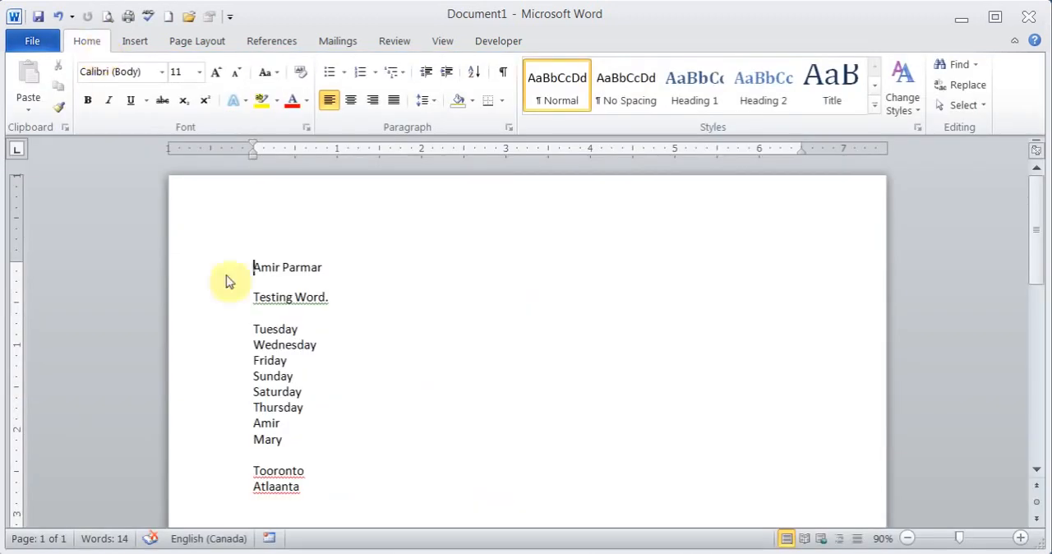
Format the name on the document's first line in Arial at size 20.
{"action": "left_click_drag", "start_coordinate": [256, 267], "coordinate": [331, 270]}
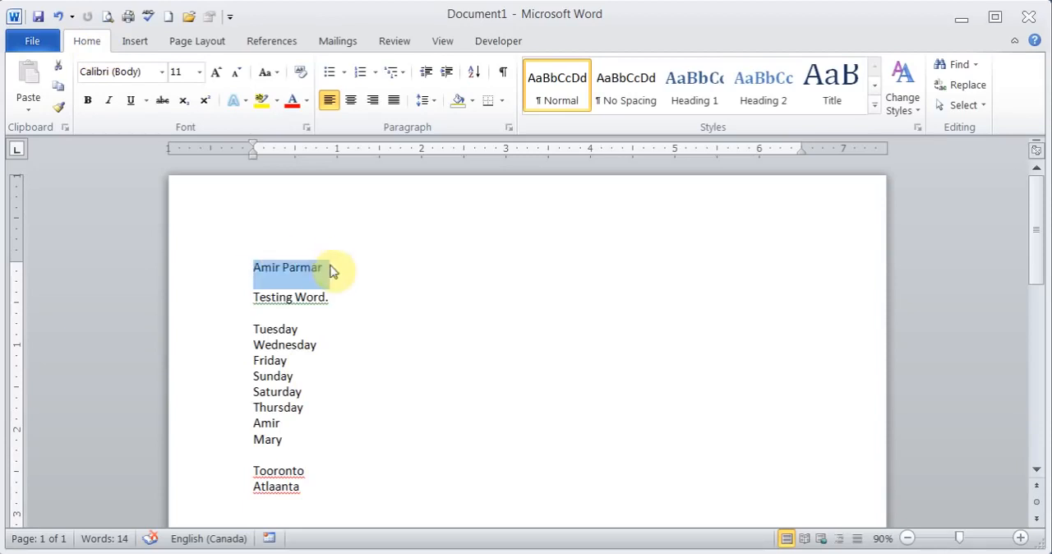
{"action": "left_click", "coordinate": [162, 72]}
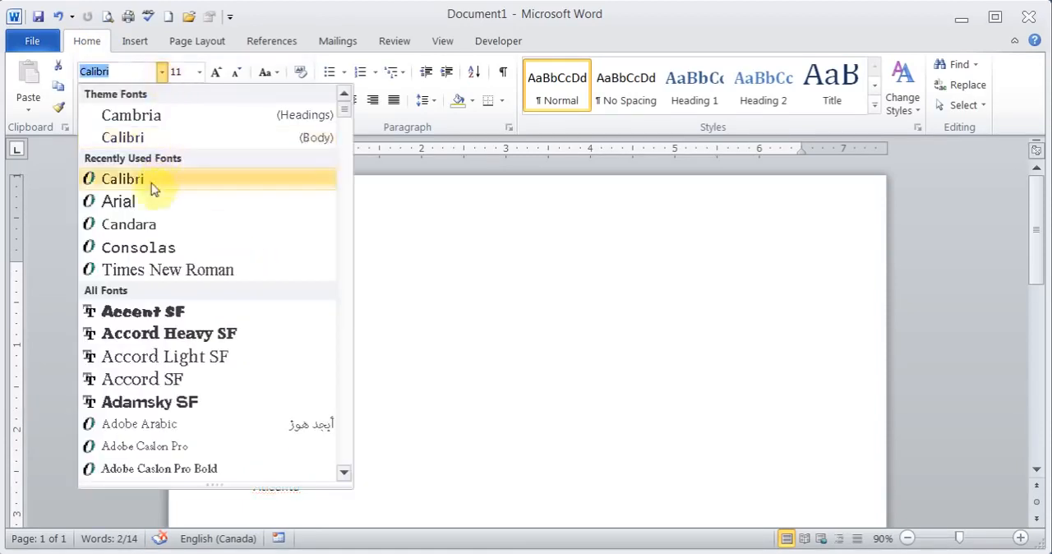
{"action": "left_click", "coordinate": [136, 204]}
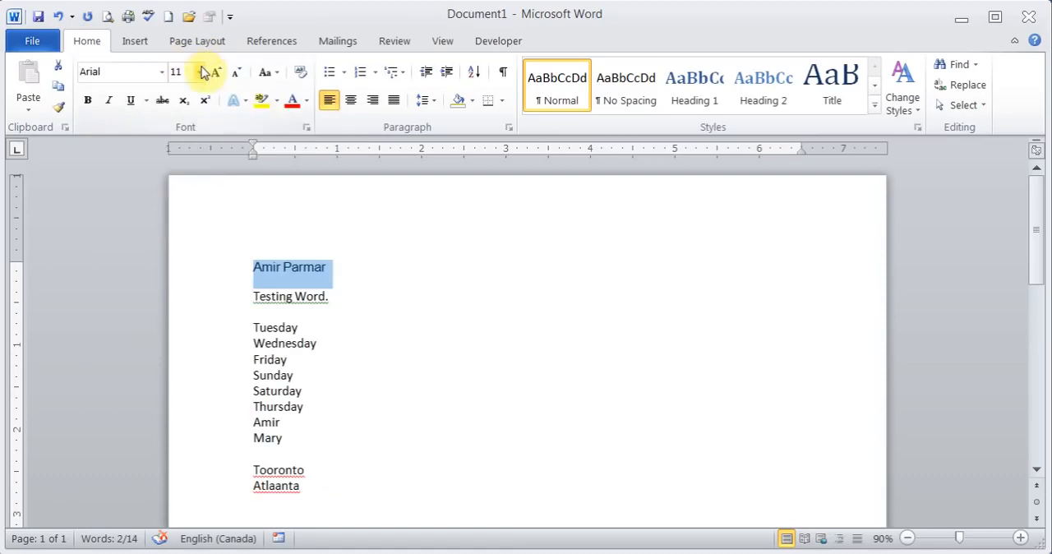
{"action": "left_click", "coordinate": [200, 72]}
{"action": "left_click", "coordinate": [181, 226]}
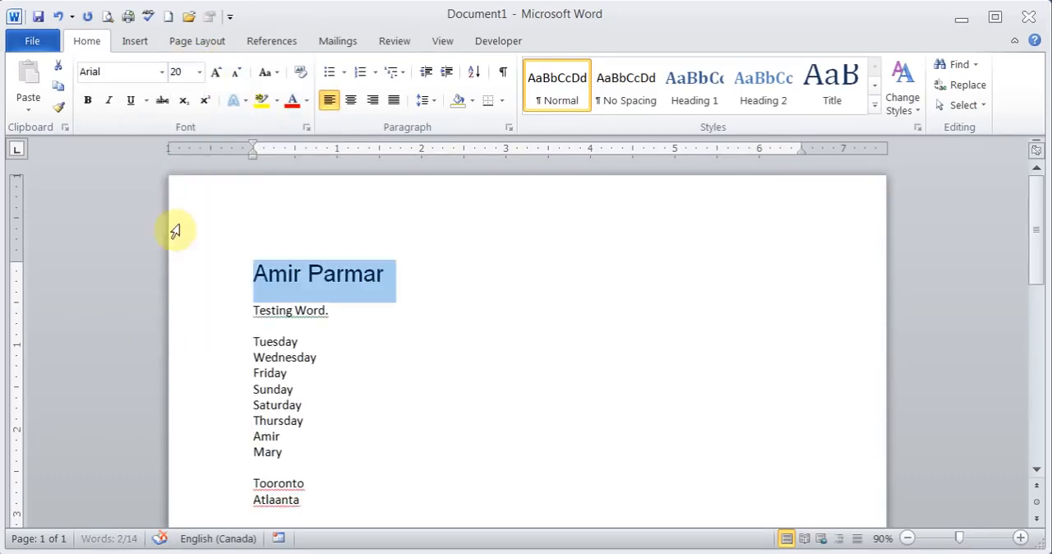
Enlarge the selected name on the first line by two font size increments, and shrink it back by two.
{"action": "left_click", "coordinate": [219, 80]}
{"action": "left_click", "coordinate": [219, 80]}
{"action": "left_click", "coordinate": [234, 78]}
{"action": "left_click", "coordinate": [235, 80]}
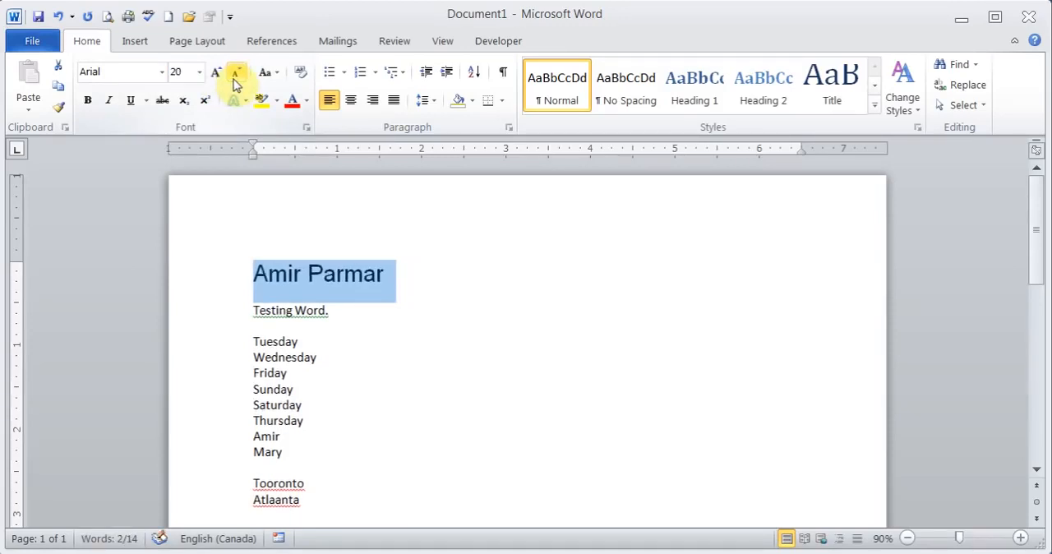
Make the selected name on the first line bold and colour it standard red.
{"action": "left_click", "coordinate": [87, 101]}
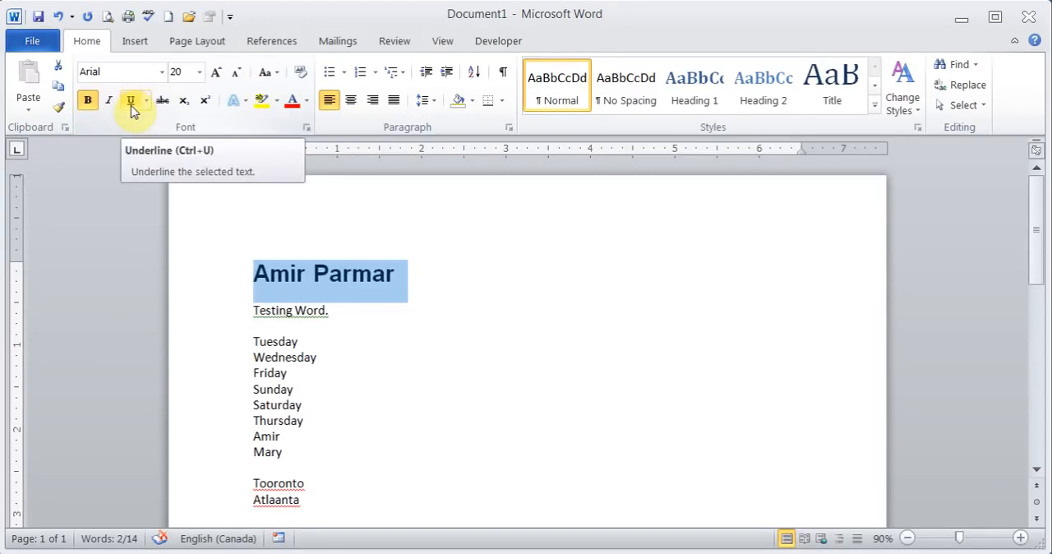
{"action": "left_click", "coordinate": [305, 102]}
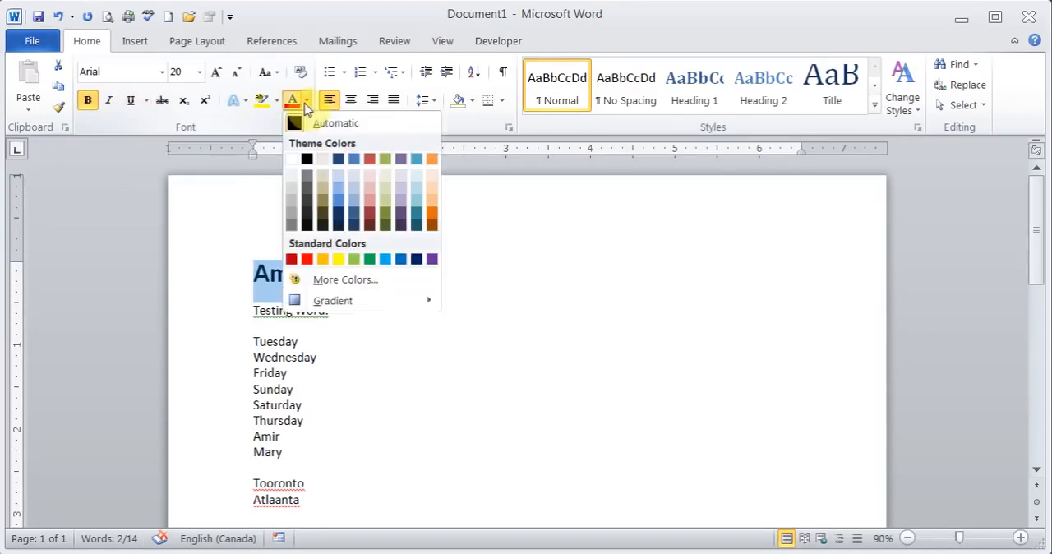
{"action": "left_click", "coordinate": [306, 260]}
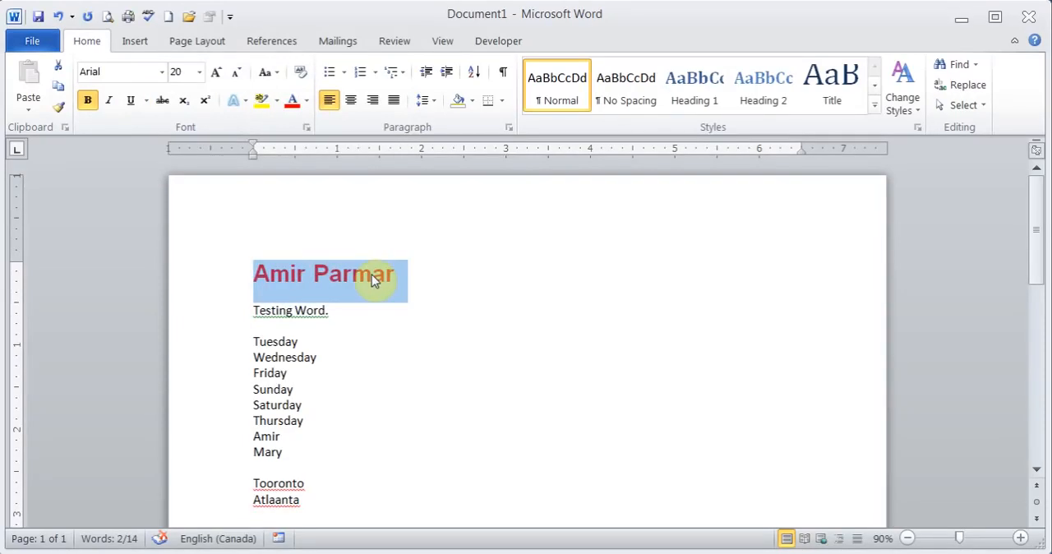
Try UPPERCASE and lowercase on the first line's name, and restore its capitals with Capitalize Each Word.
{"action": "left_click", "coordinate": [277, 80]}
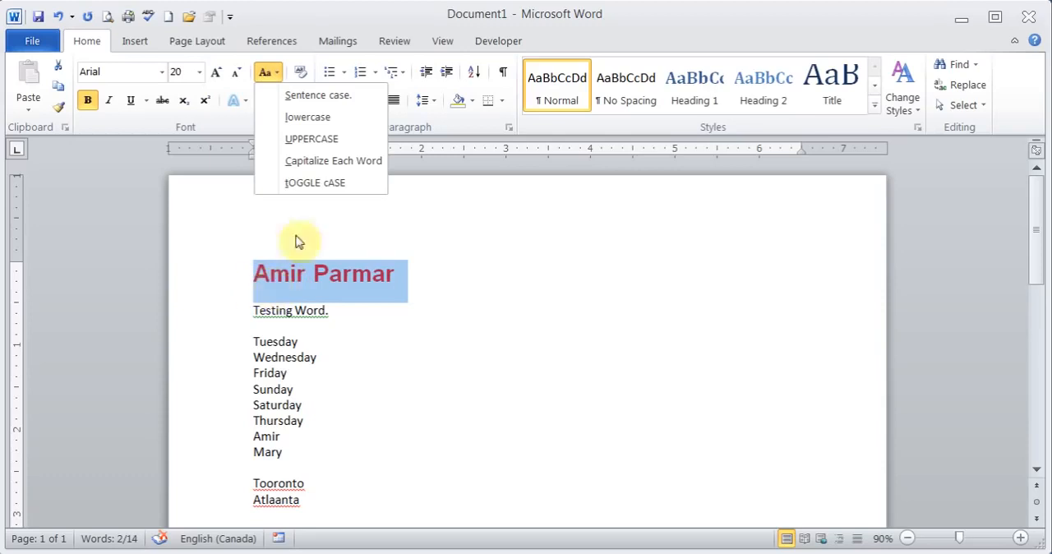
{"action": "left_click", "coordinate": [300, 139]}
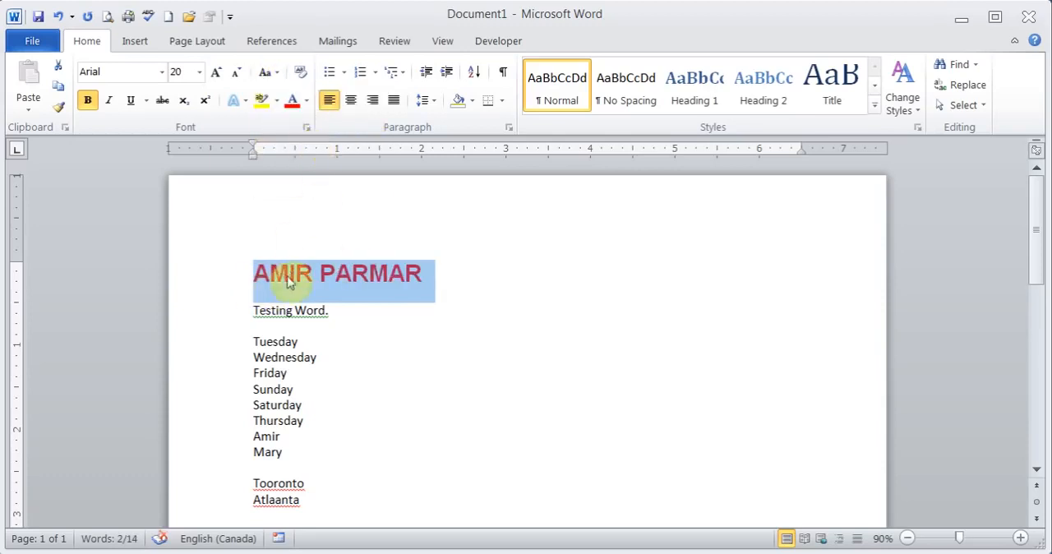
{"action": "left_click", "coordinate": [265, 73]}
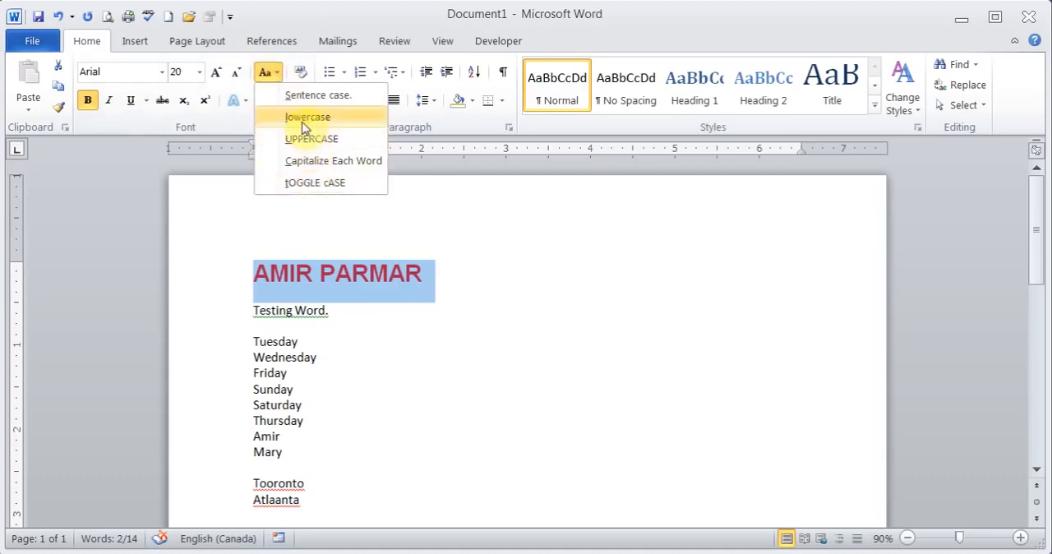
{"action": "left_click", "coordinate": [305, 120]}
{"action": "left_click", "coordinate": [265, 72]}
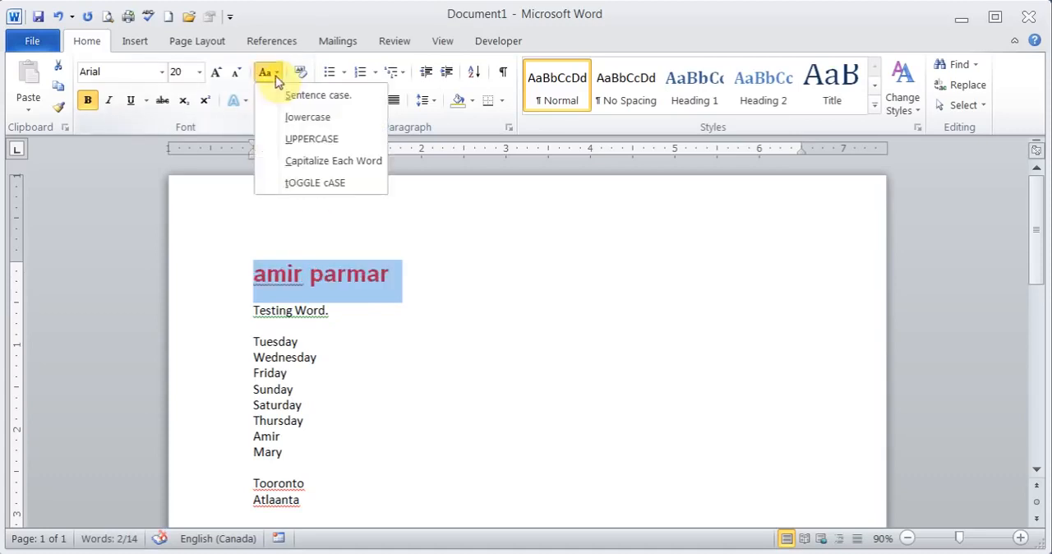
{"action": "left_click", "coordinate": [309, 161]}
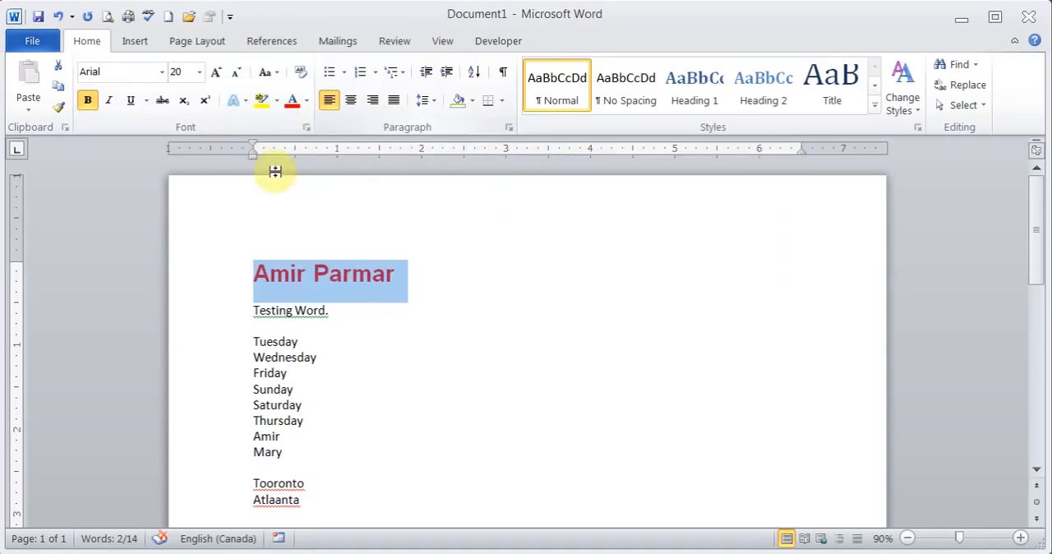
Apply the Small caps font effect to the name on the first line, and remove the effect again.
{"action": "left_click", "coordinate": [306, 128]}
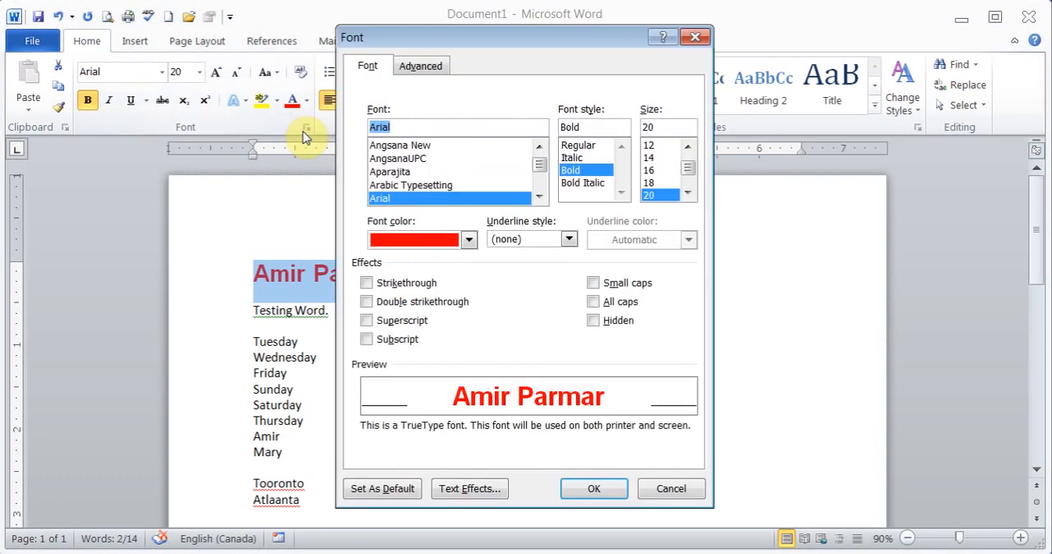
{"action": "left_click", "coordinate": [593, 282]}
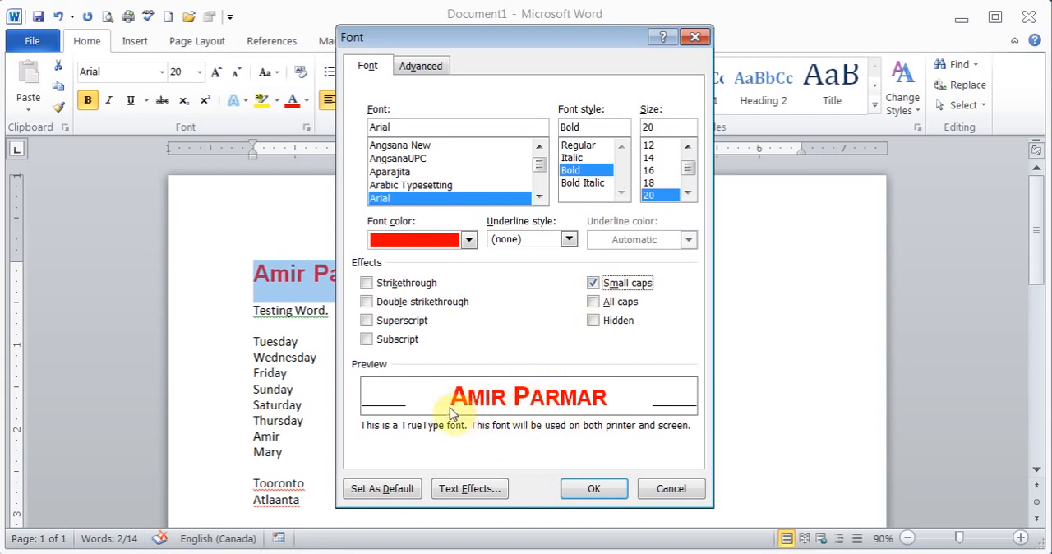
{"action": "left_click", "coordinate": [583, 488]}
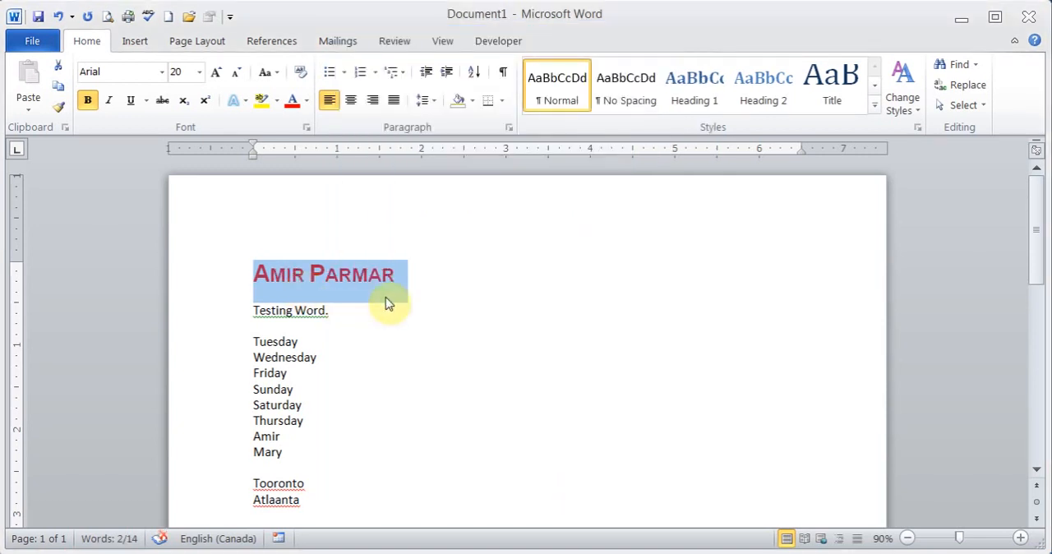
{"action": "left_click", "coordinate": [306, 127]}
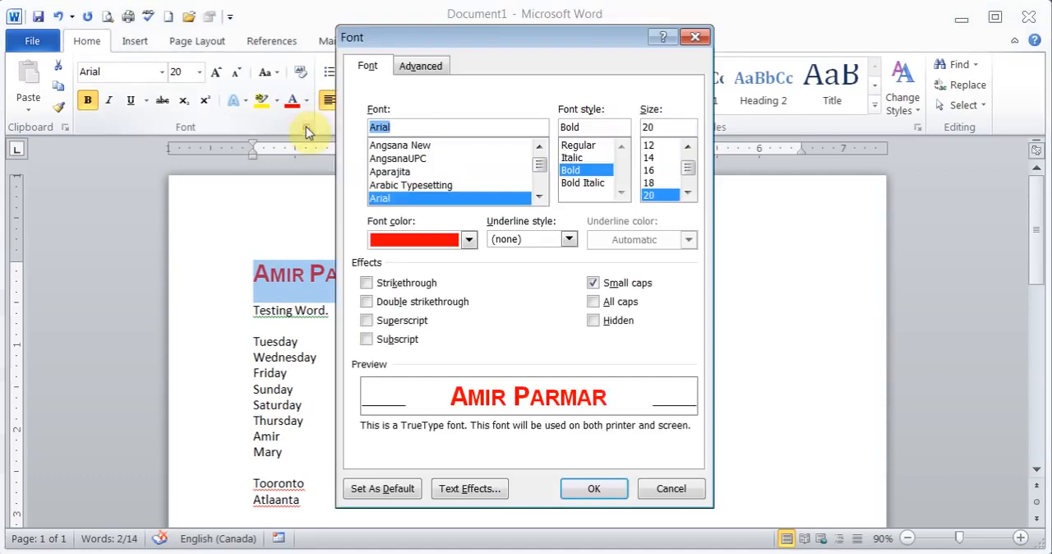
{"action": "left_click", "coordinate": [592, 284]}
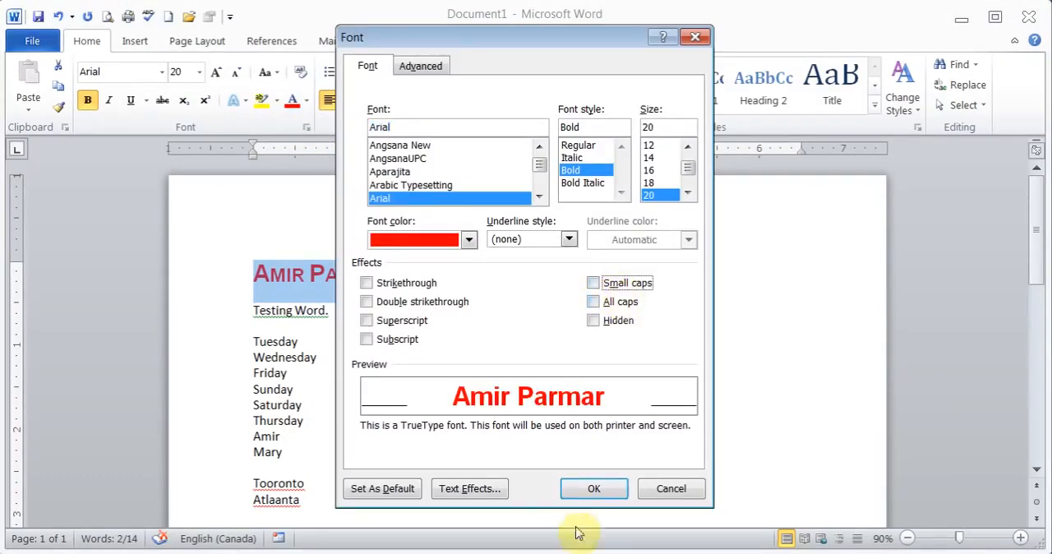
{"action": "left_click", "coordinate": [592, 489]}
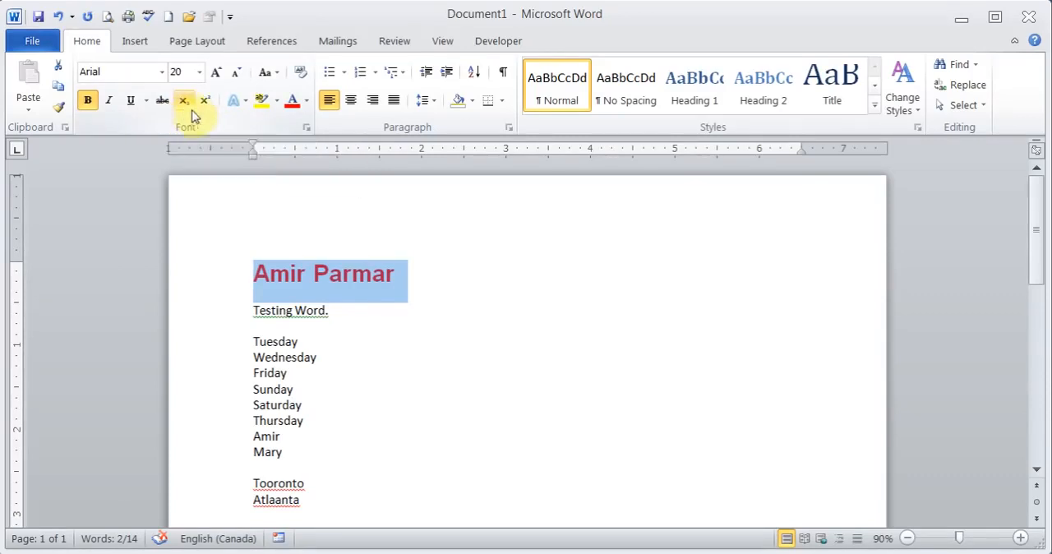
Add the text "H2O" after the name on the first line.
{"action": "left_click", "coordinate": [435, 272]}
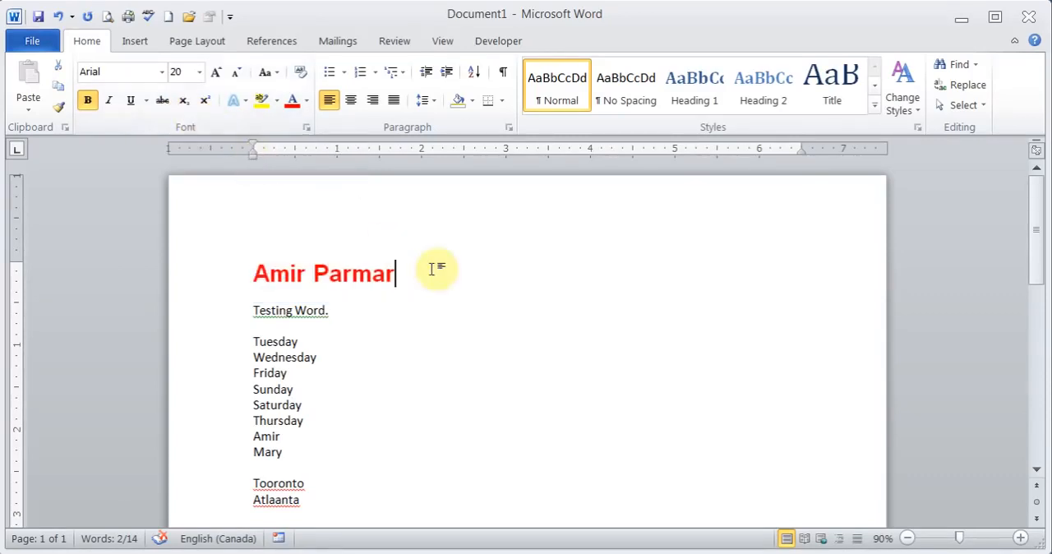
{"action": "type", "text": "H2O"}
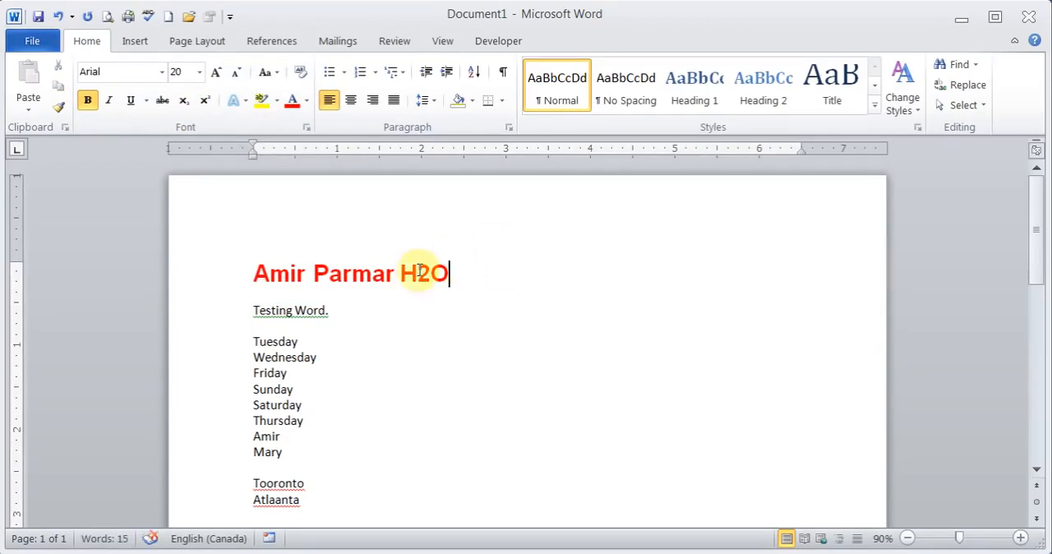
Try subscript and superscript on the 2 in "H2O", return it to normal text, and select the whole first line.
{"action": "left_click_drag", "start_coordinate": [417, 274], "coordinate": [431, 275]}
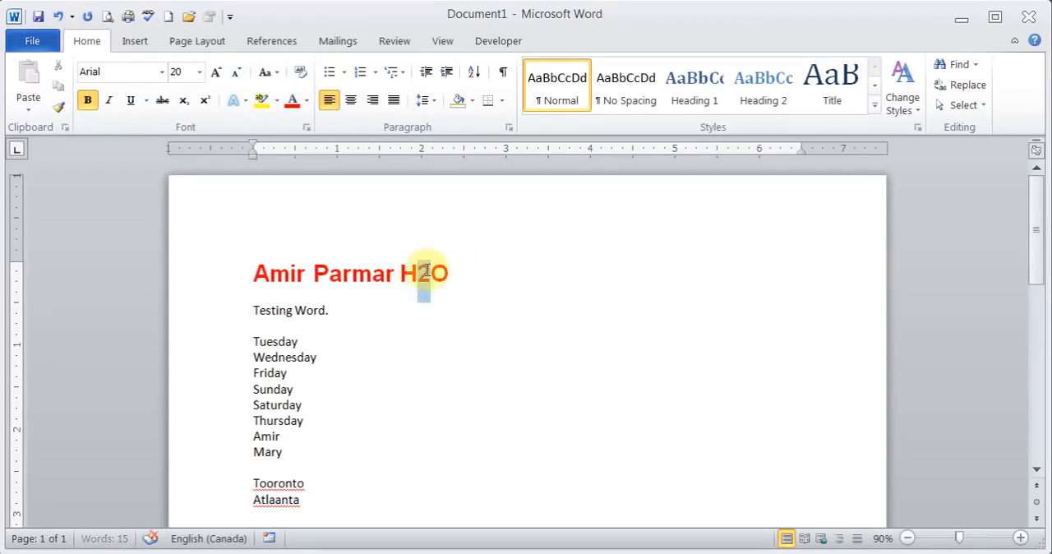
{"action": "left_click", "coordinate": [187, 105]}
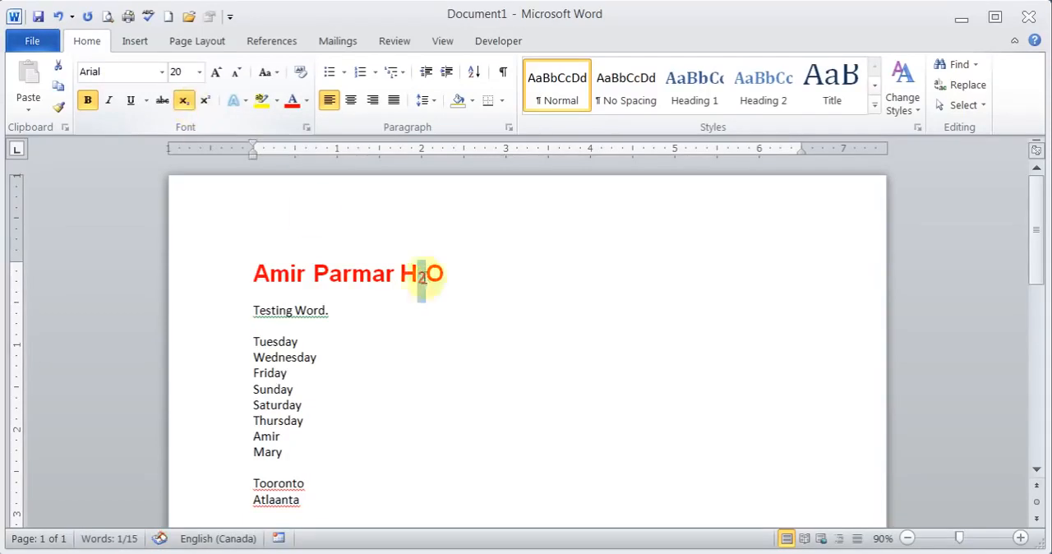
{"action": "left_click", "coordinate": [205, 99]}
{"action": "left_click", "coordinate": [448, 276]}
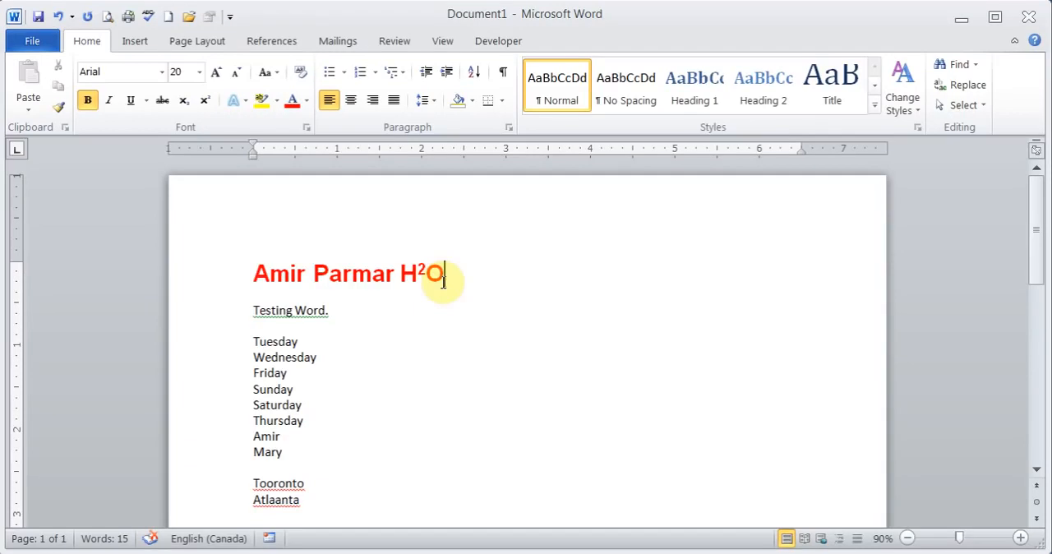
{"action": "left_click_drag", "start_coordinate": [428, 272], "coordinate": [417, 276]}
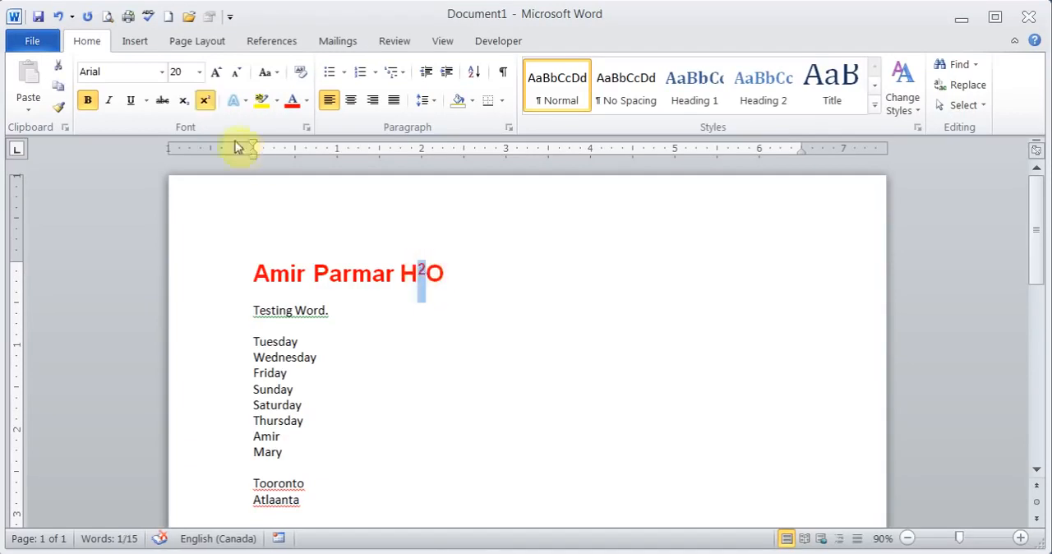
{"action": "left_click", "coordinate": [205, 100]}
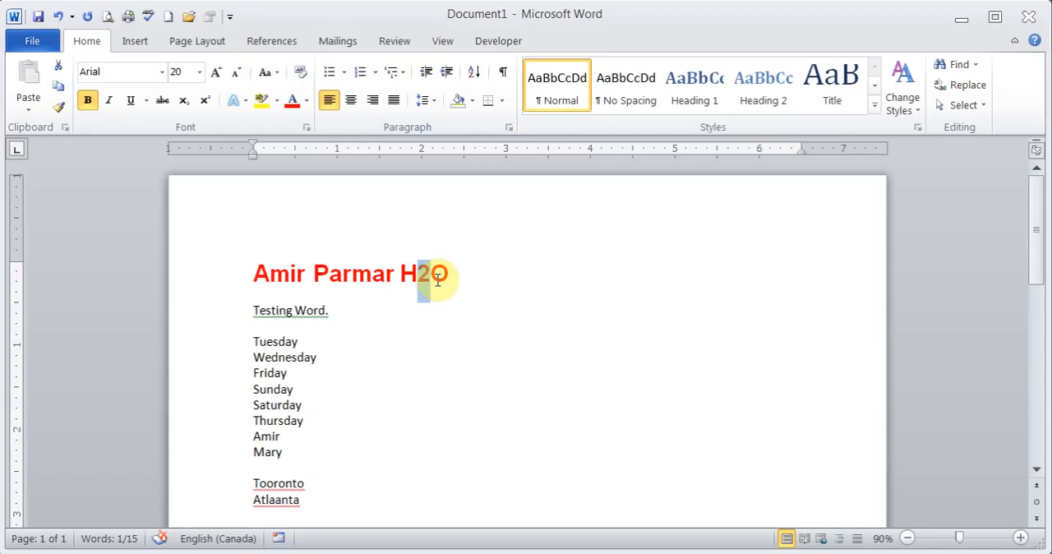
{"action": "left_click_drag", "start_coordinate": [469, 270], "coordinate": [259, 284]}
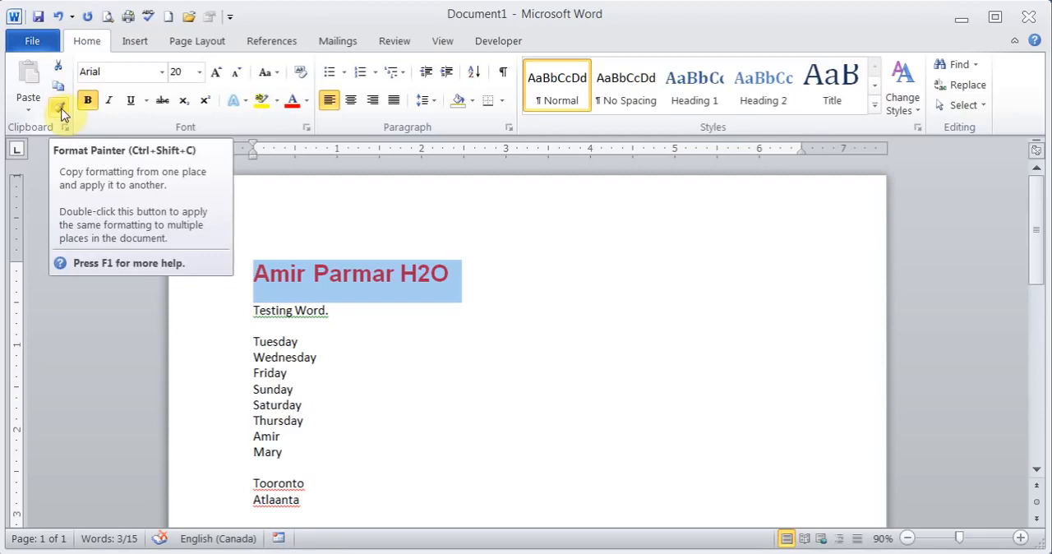
Format the line "Testing Word." as bold, size 14 and standard blue.
{"action": "left_click_drag", "start_coordinate": [253, 309], "coordinate": [340, 305]}
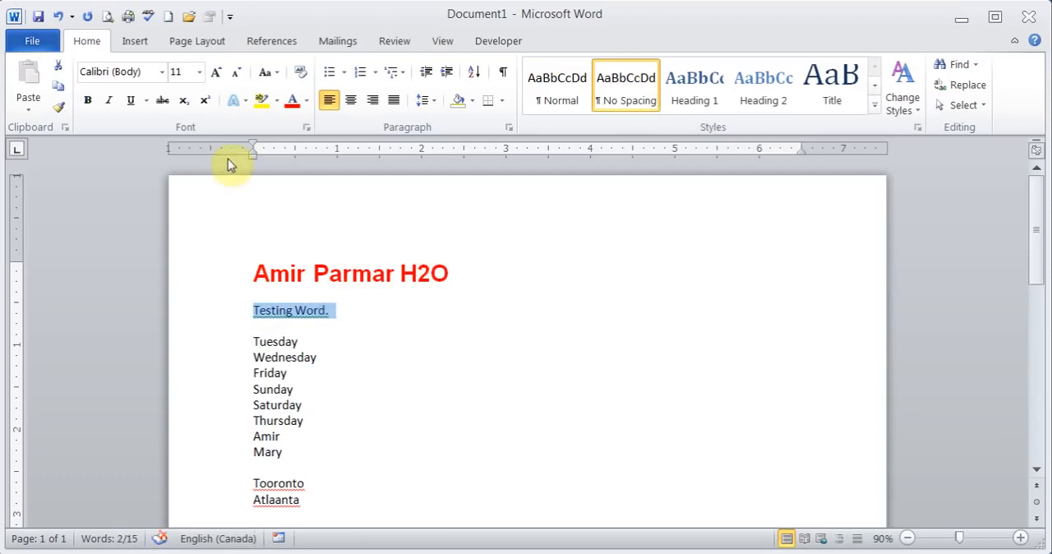
{"action": "left_click", "coordinate": [87, 100]}
{"action": "left_click", "coordinate": [217, 72]}
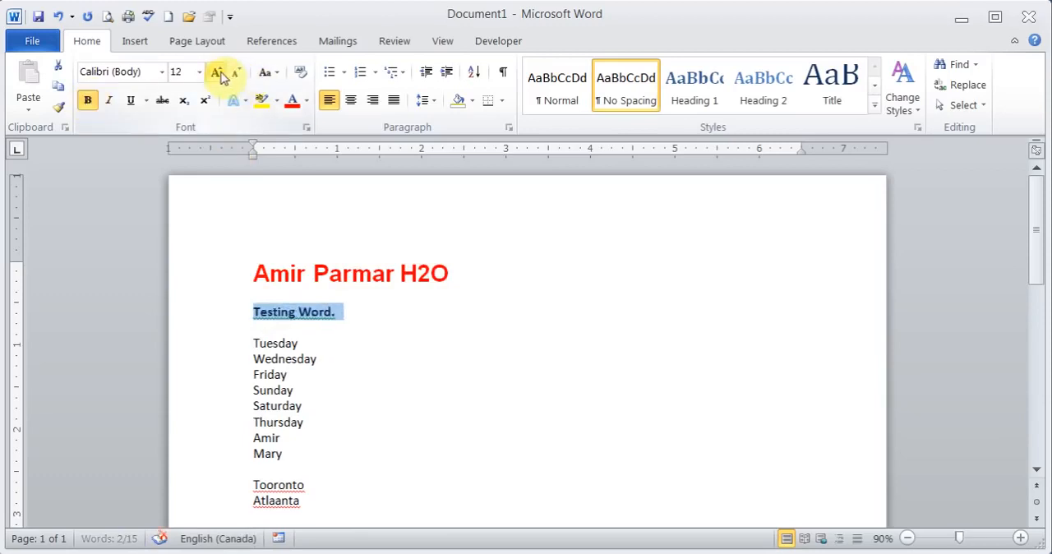
{"action": "left_click", "coordinate": [216, 71]}
{"action": "left_click", "coordinate": [306, 101]}
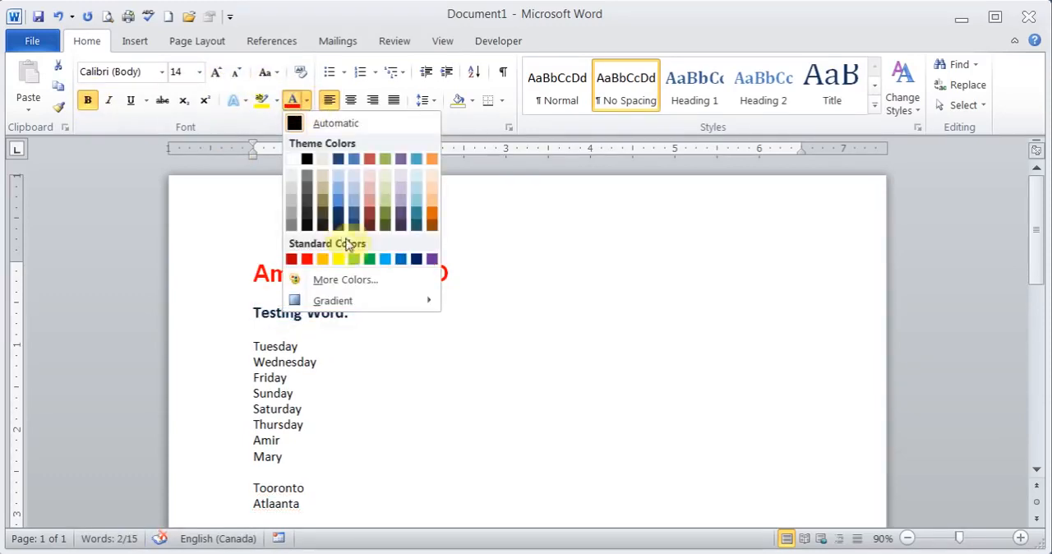
{"action": "left_click", "coordinate": [400, 259]}
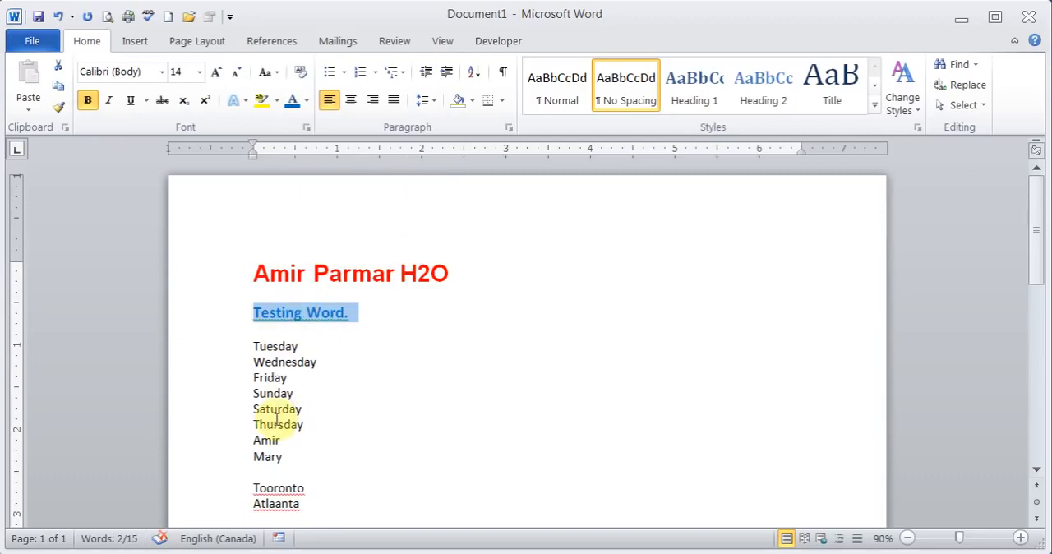
Copy the formatting of "Testing Word." onto Tuesday, Wednesday, Friday and Sunday with the Format Painter, and turn the painter off.
{"action": "left_click", "coordinate": [63, 112]}
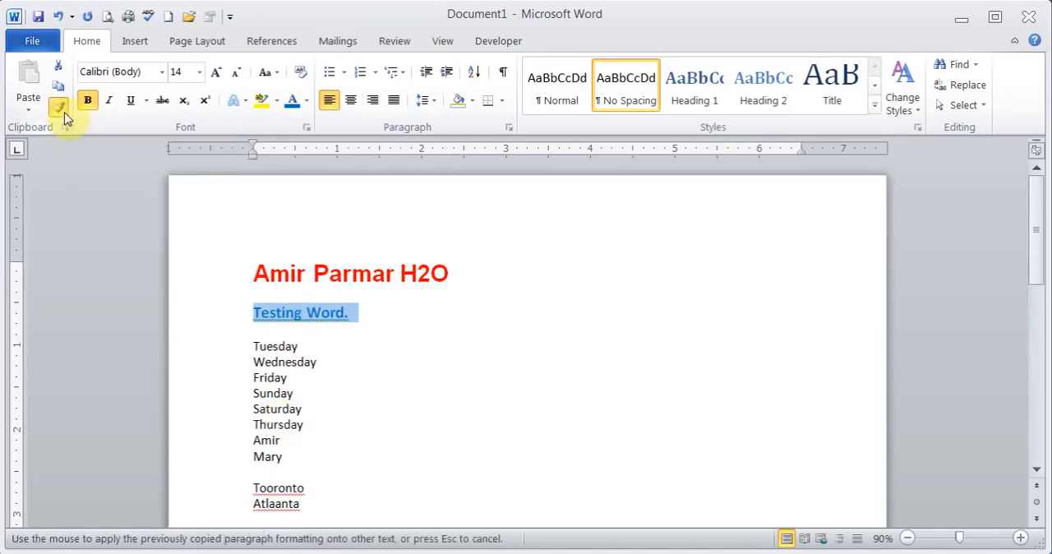
{"action": "left_click", "coordinate": [250, 345]}
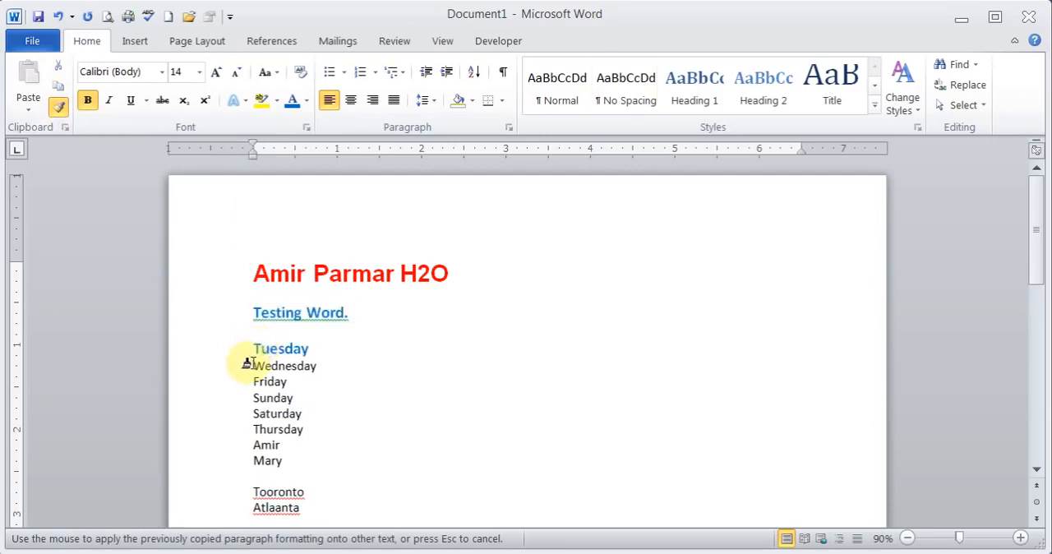
{"action": "left_click_drag", "start_coordinate": [247, 364], "coordinate": [322, 371]}
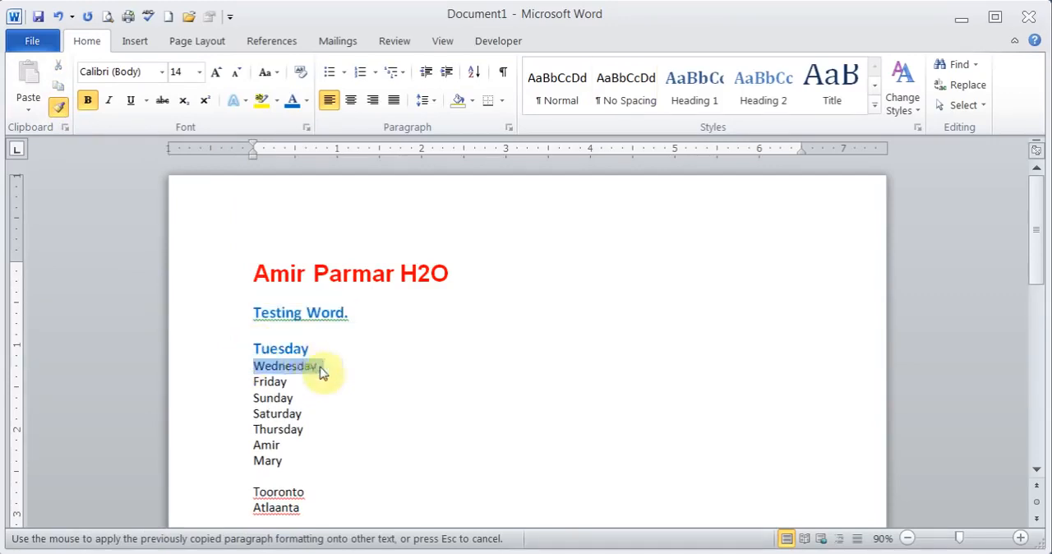
{"action": "left_click", "coordinate": [270, 386]}
{"action": "left_click", "coordinate": [261, 407]}
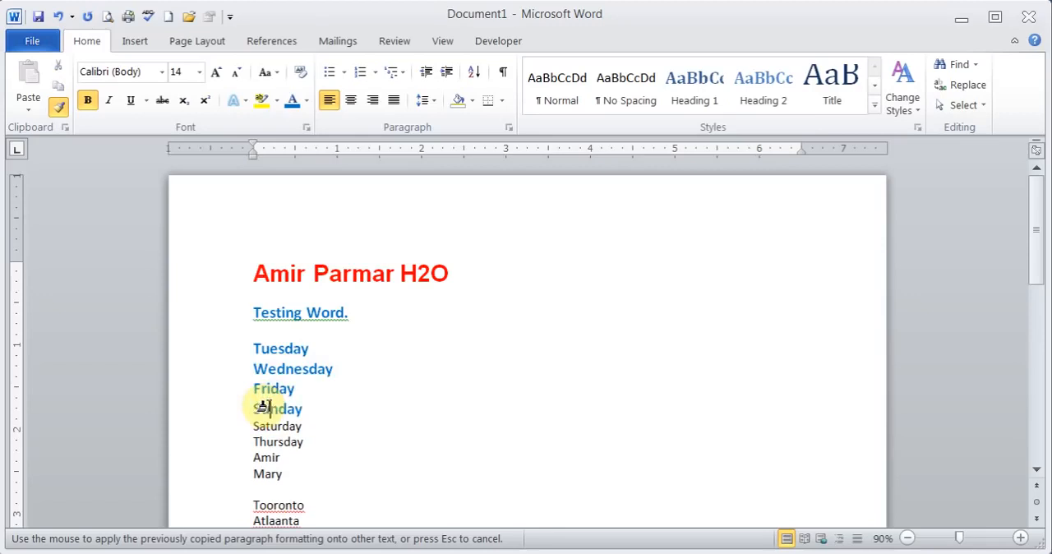
{"action": "left_click", "coordinate": [60, 107]}
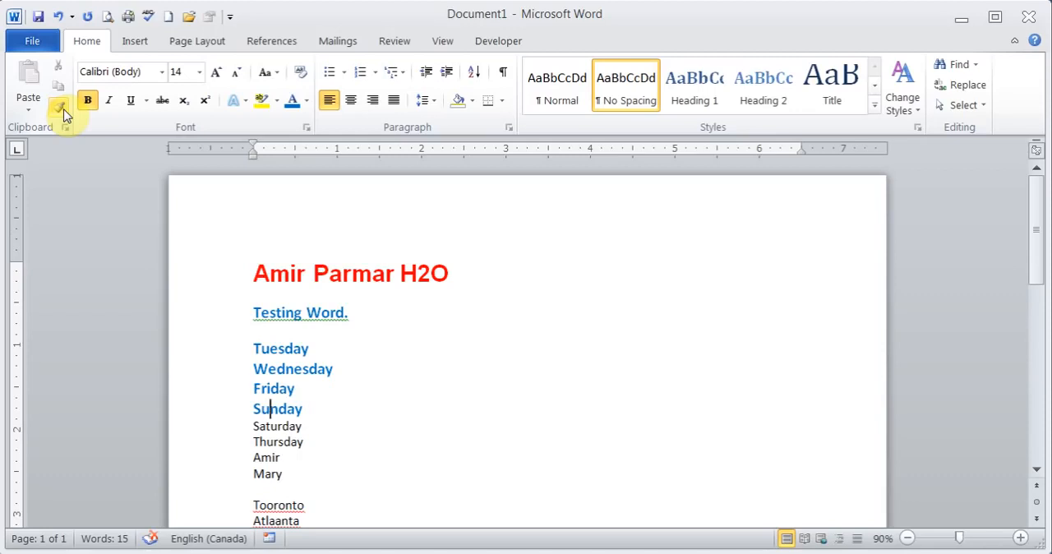
Undo the Format Painter changes on the weekday lines and the bold, size and colour formatting of "Testing Word.".
{"action": "left_click", "coordinate": [58, 18]}
{"action": "left_click", "coordinate": [57, 17]}
{"action": "left_click", "coordinate": [57, 18]}
{"action": "left_click", "coordinate": [58, 18]}
{"action": "left_click", "coordinate": [58, 17]}
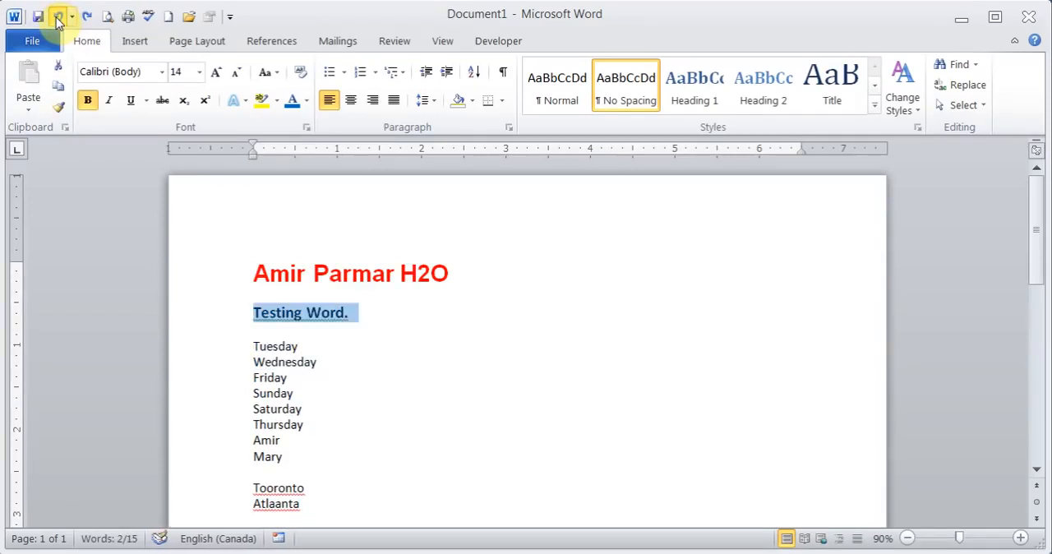
{"action": "left_click", "coordinate": [57, 17]}
{"action": "left_click", "coordinate": [58, 17]}
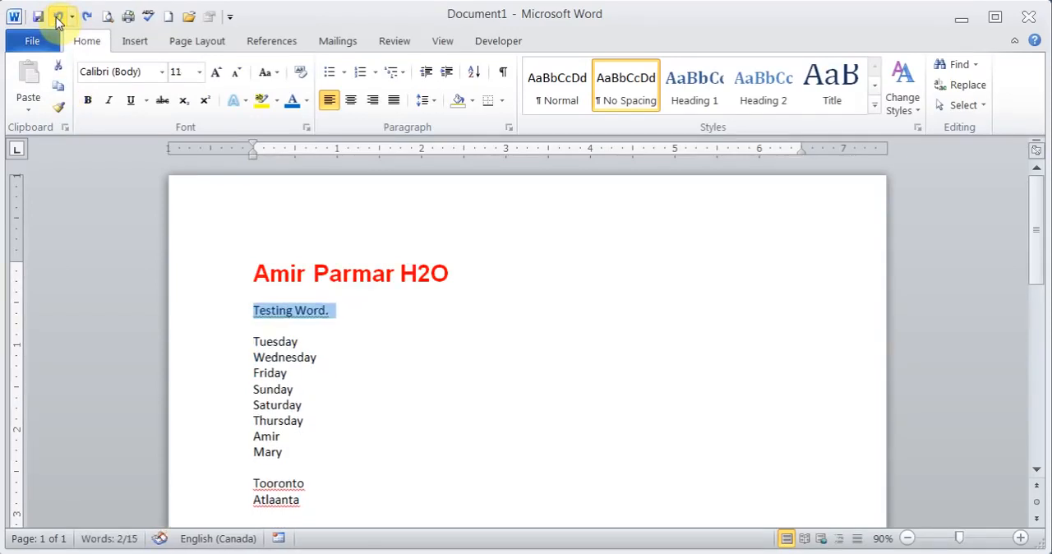
{"action": "left_click", "coordinate": [87, 18]}
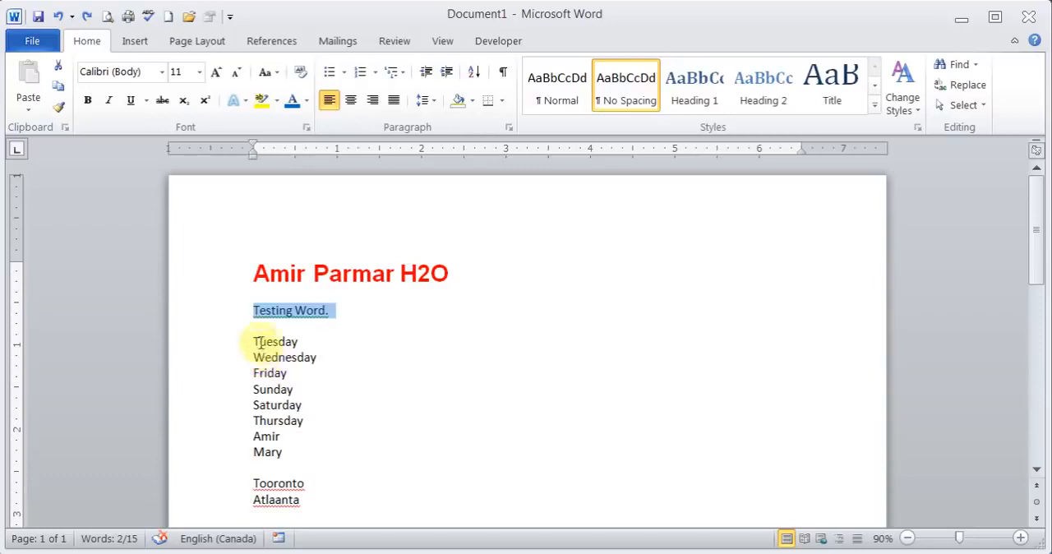
Try centre and right alignment on the list from Tuesday through the two names below Thursday, and return it to left alignment.
{"action": "left_click_drag", "start_coordinate": [255, 343], "coordinate": [310, 452]}
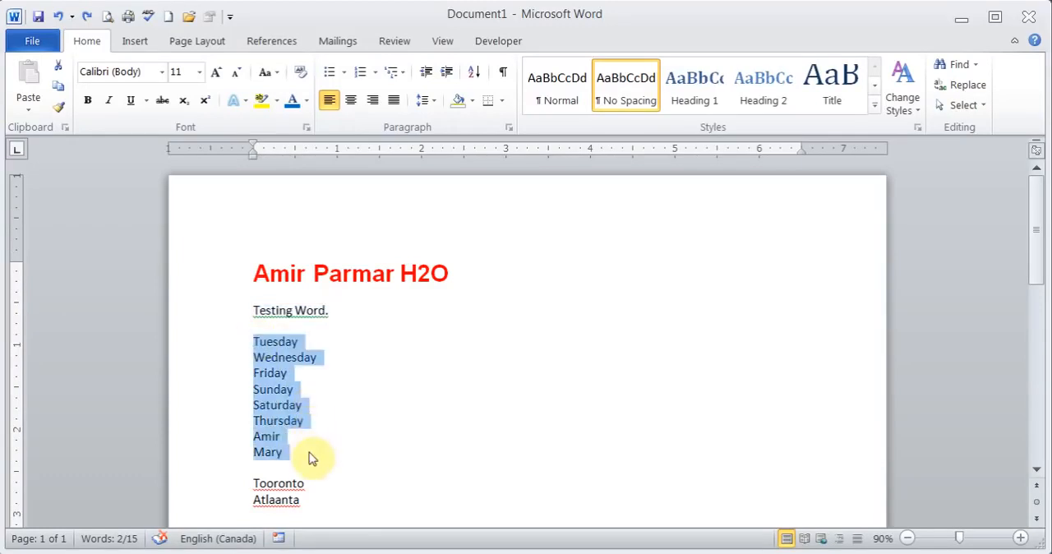
{"action": "left_click", "coordinate": [352, 101]}
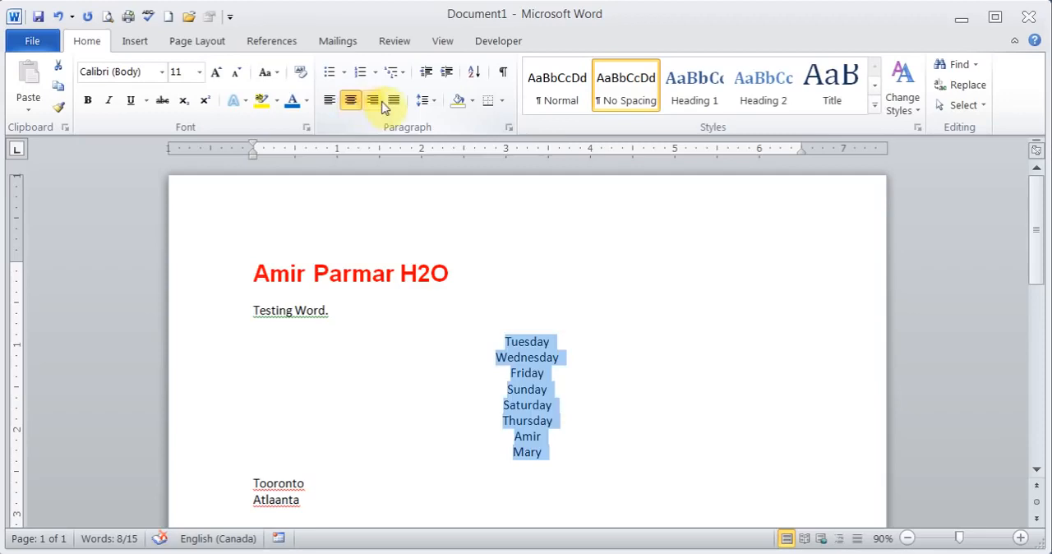
{"action": "left_click", "coordinate": [374, 102]}
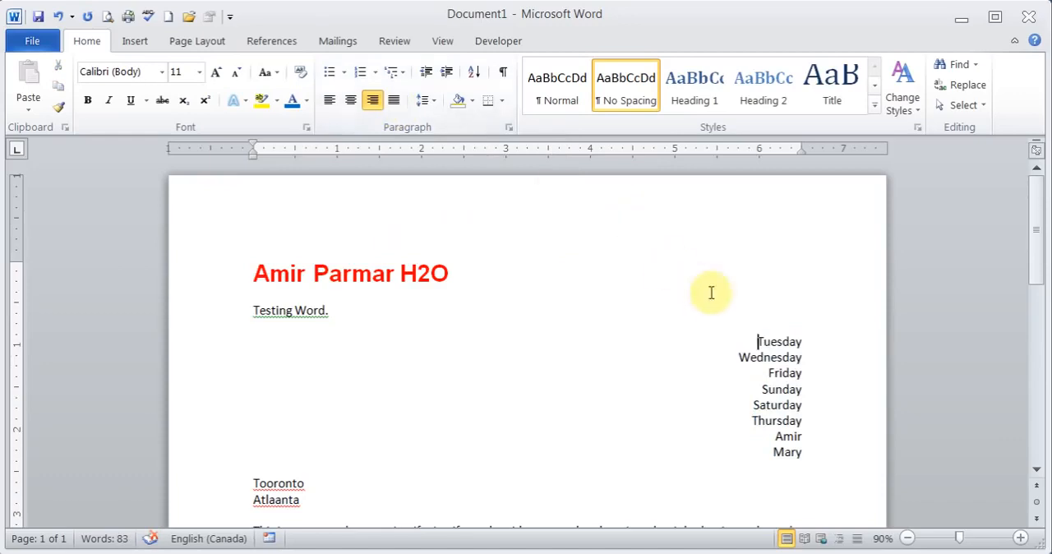
{"action": "left_click", "coordinate": [827, 451], "text": "shift"}
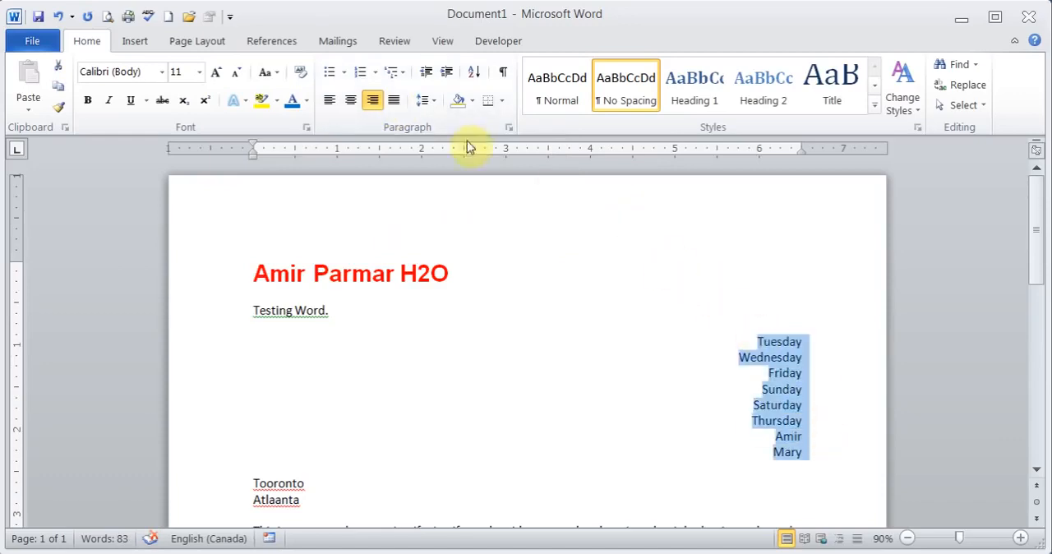
{"action": "left_click", "coordinate": [328, 102]}
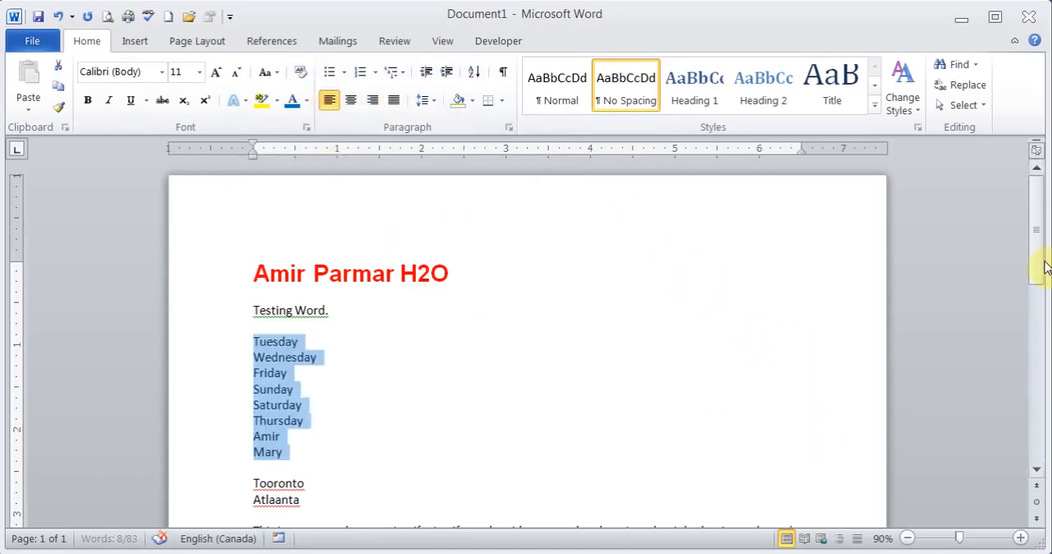
Try justified alignment on the paragraph beginning "This is a paragraph to test Justify" and set it back to left alignment.
{"action": "left_click_drag", "start_coordinate": [1040, 259], "coordinate": [1035, 329]}
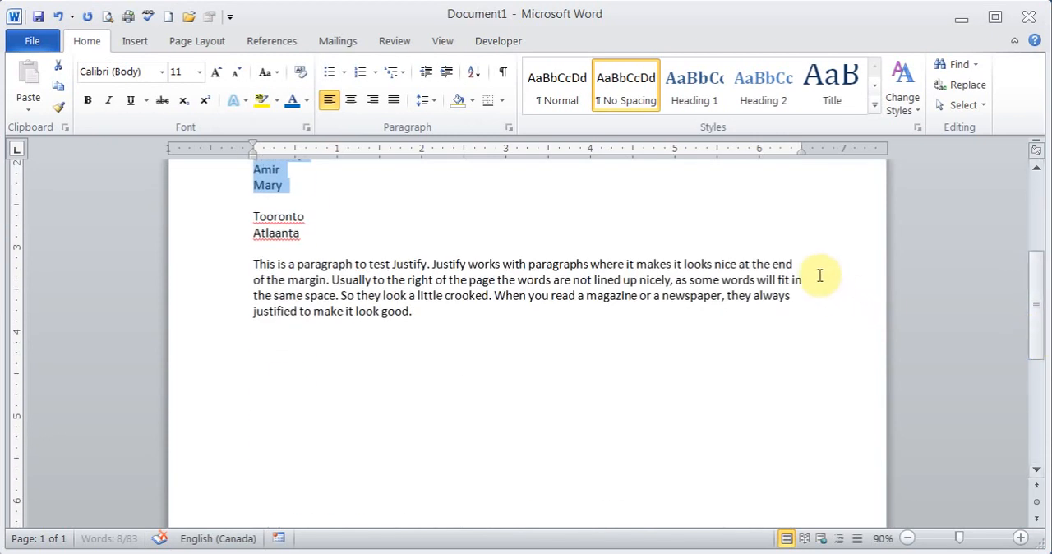
{"action": "double_click", "coordinate": [796, 263]}
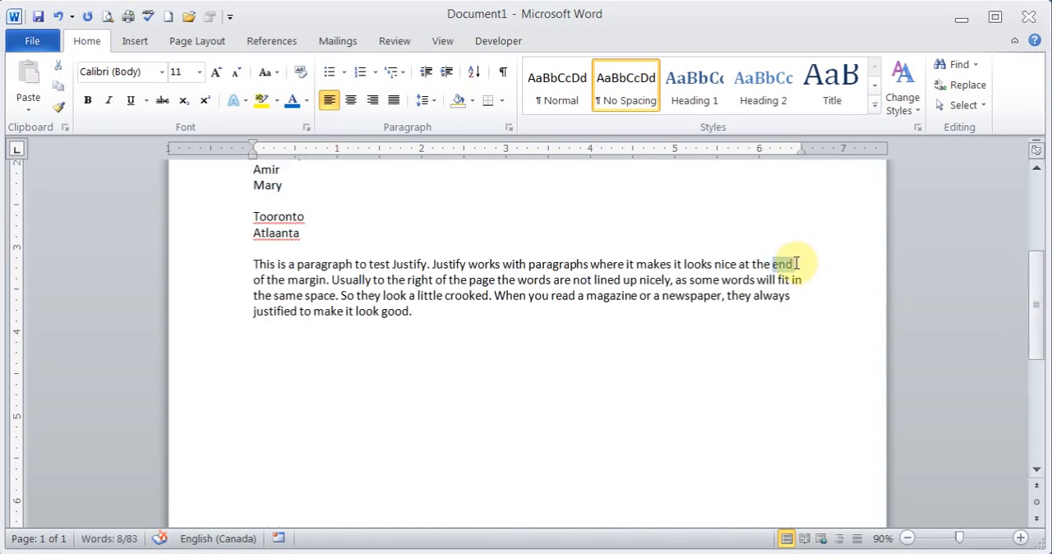
{"action": "left_click", "coordinate": [791, 262]}
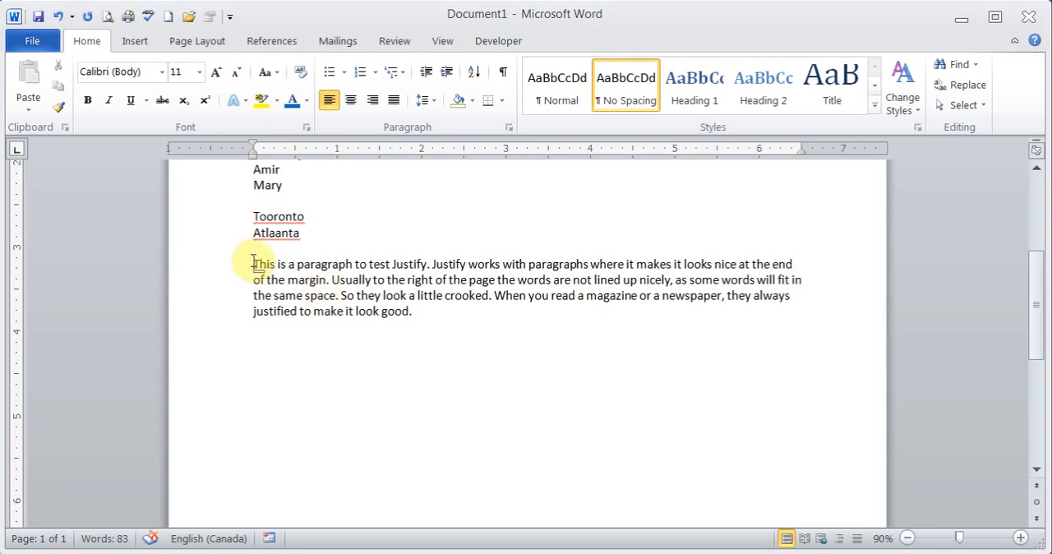
{"action": "left_click_drag", "start_coordinate": [255, 263], "coordinate": [430, 318]}
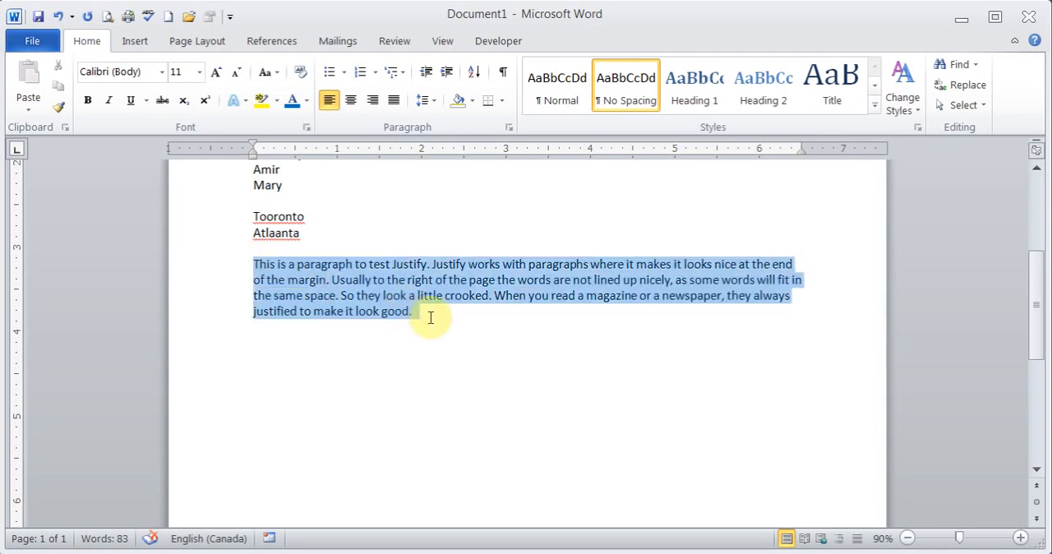
{"action": "left_click", "coordinate": [394, 101]}
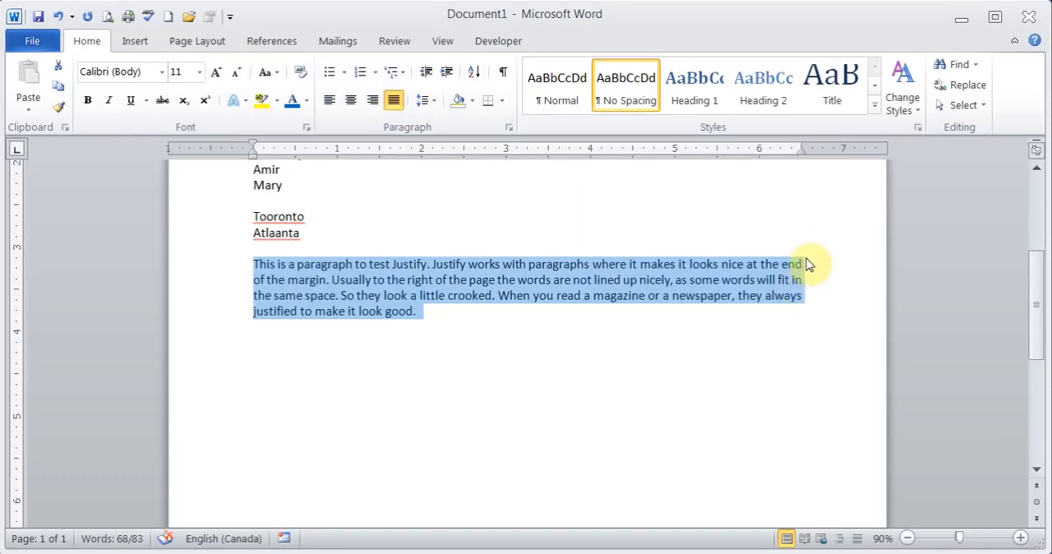
{"action": "left_click", "coordinate": [330, 100]}
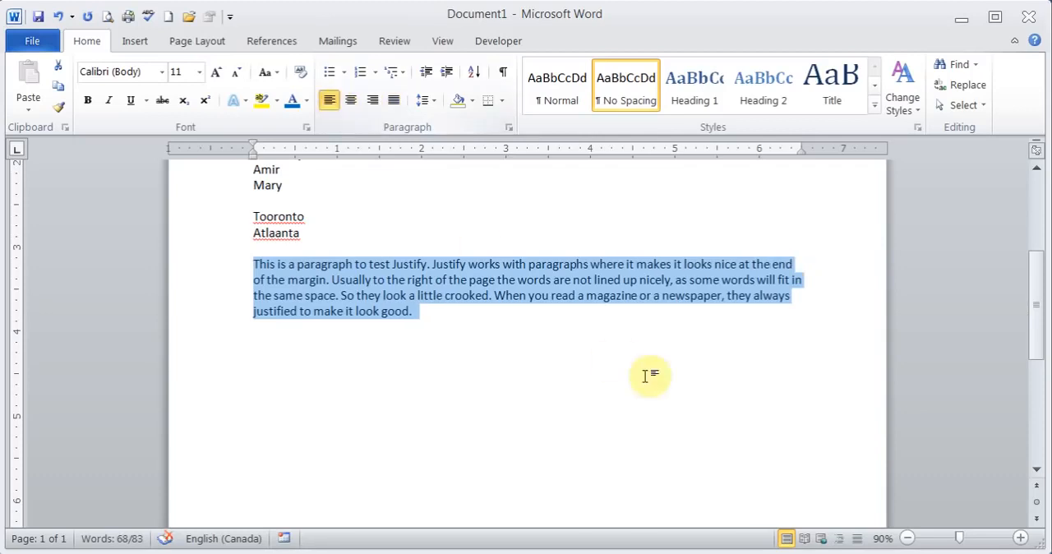
Try line spacing of 1.5 and 1.15 on the selected paragraph, and set it back to 1.0.
{"action": "left_click", "coordinate": [432, 101]}
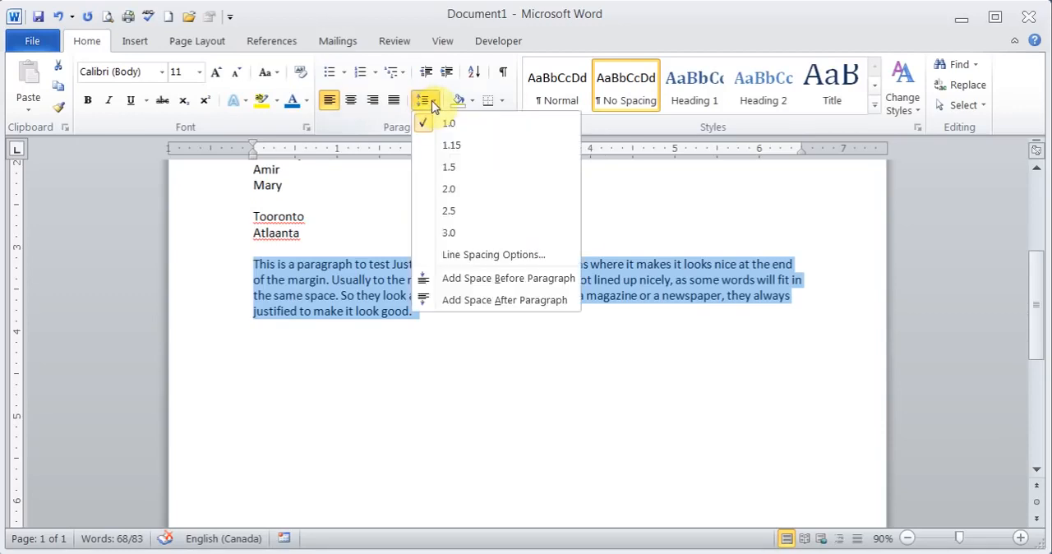
{"action": "left_click", "coordinate": [461, 167]}
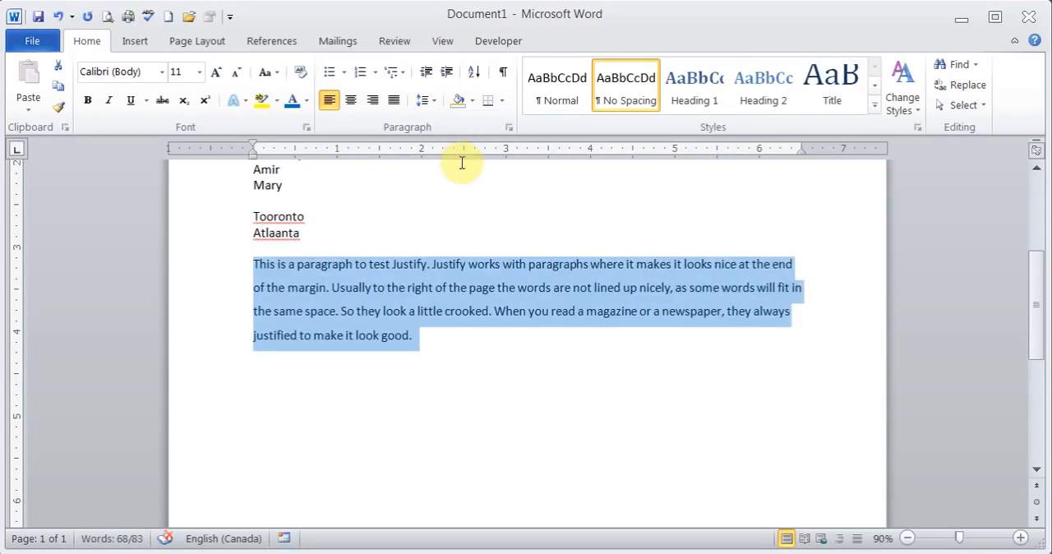
{"action": "left_click", "coordinate": [428, 101]}
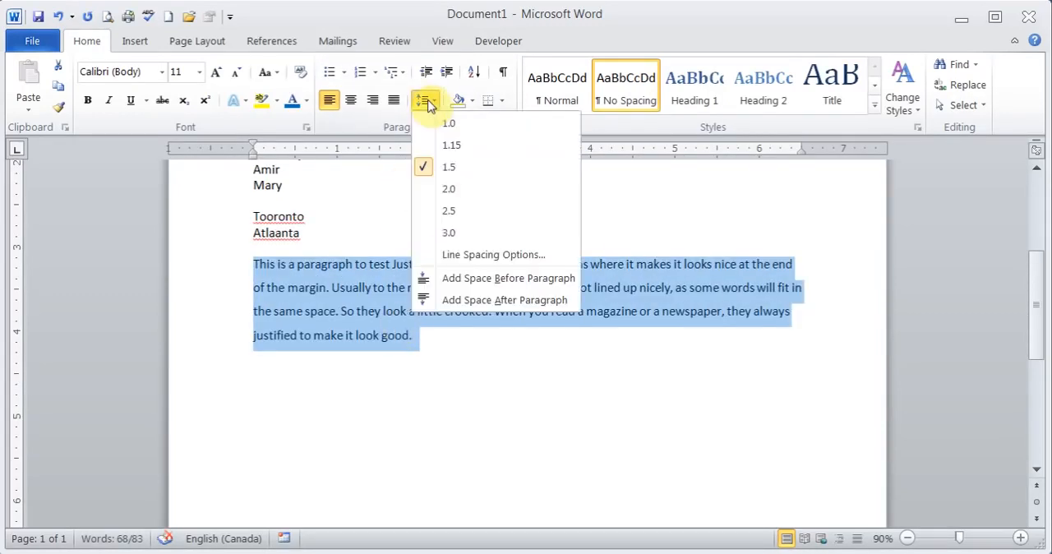
{"action": "left_click", "coordinate": [450, 144]}
{"action": "left_click", "coordinate": [433, 103]}
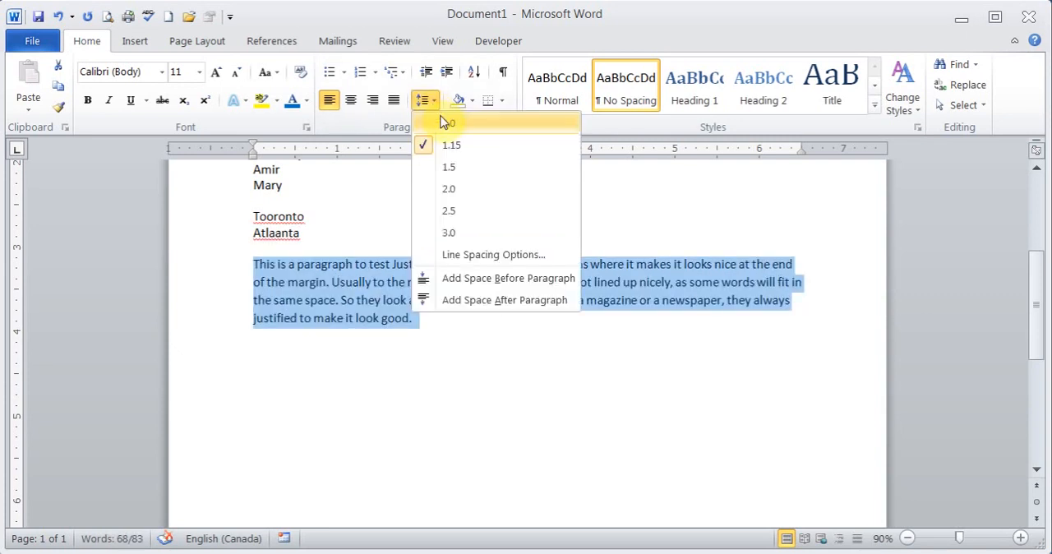
{"action": "left_click", "coordinate": [441, 123]}
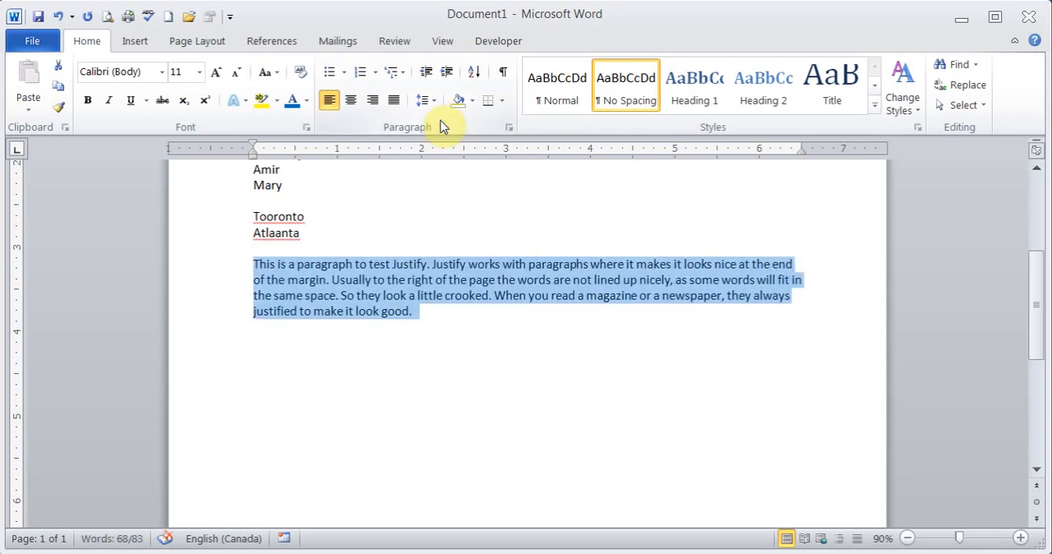
Examine the line spacing choices in the detailed paragraph settings and leave without changing anything.
{"action": "left_click", "coordinate": [509, 129]}
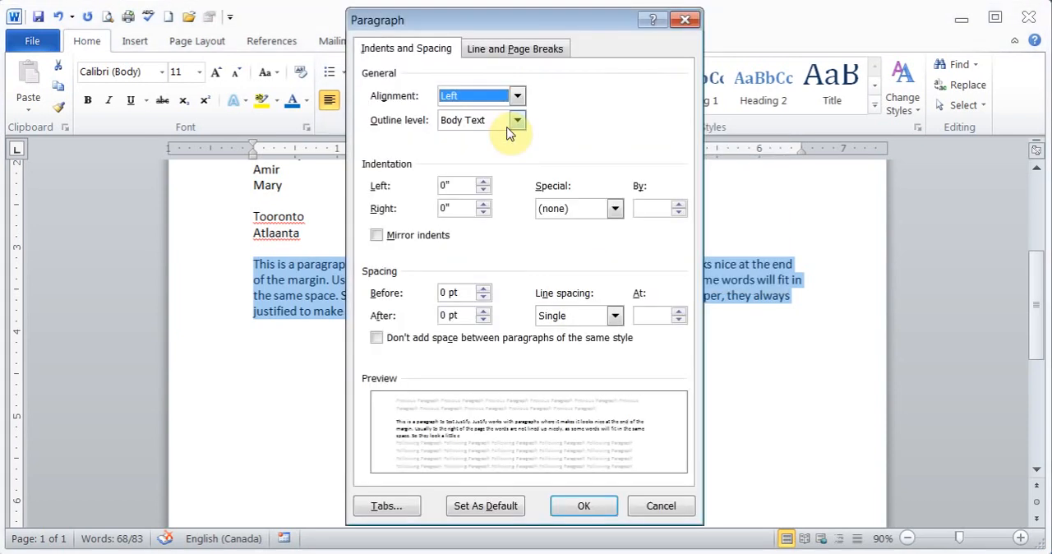
{"action": "left_click", "coordinate": [615, 316]}
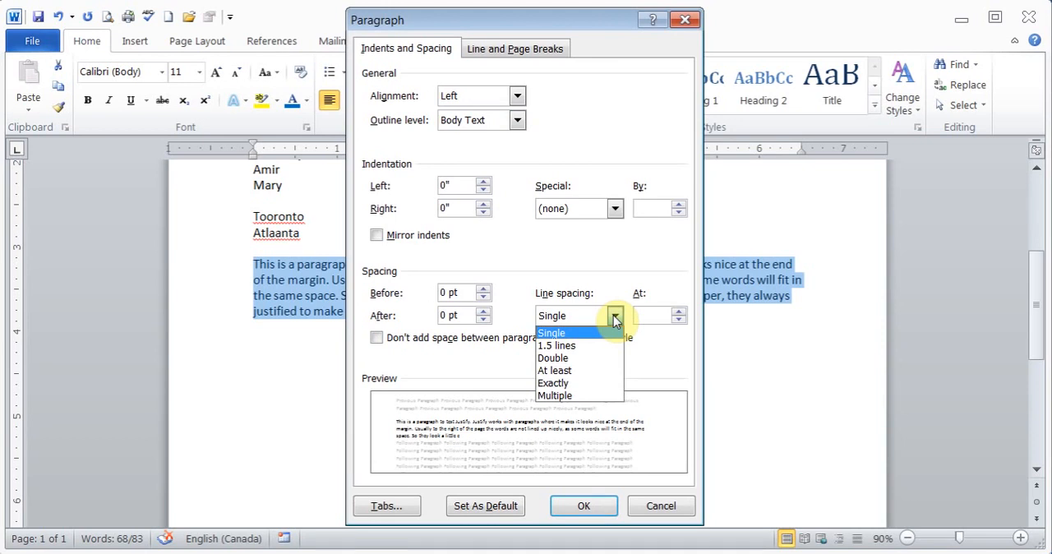
{"action": "left_click", "coordinate": [614, 317]}
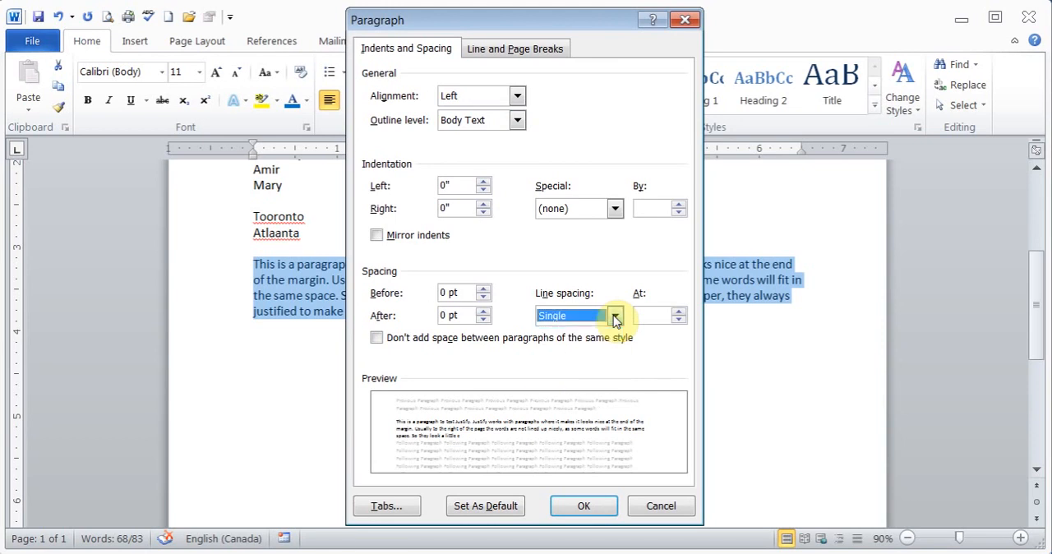
{"action": "left_click", "coordinate": [658, 506]}
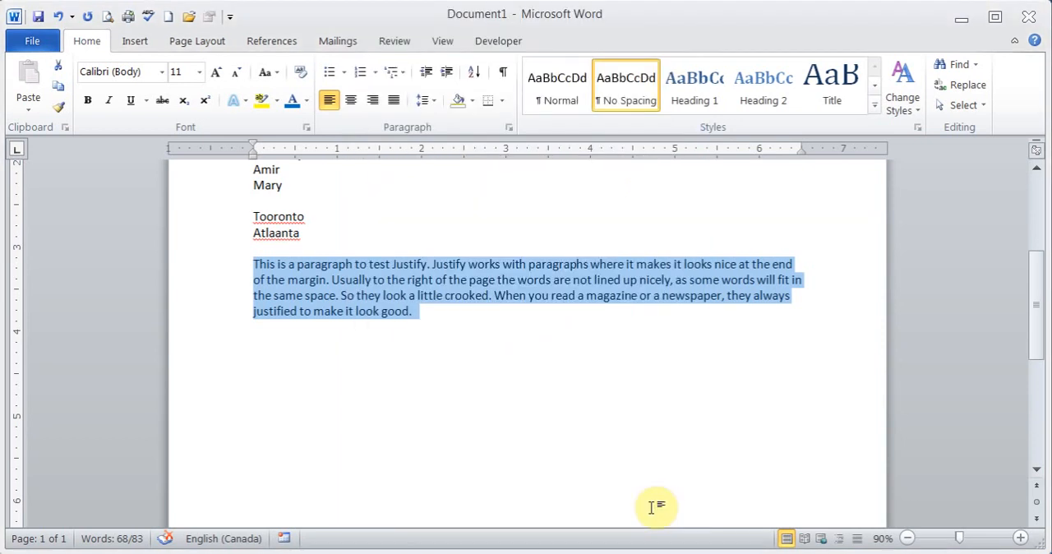
Try standard red shading behind the selected paragraph, and set the shading back to No Color.
{"action": "left_click_drag", "start_coordinate": [1031, 326], "coordinate": [1031, 282]}
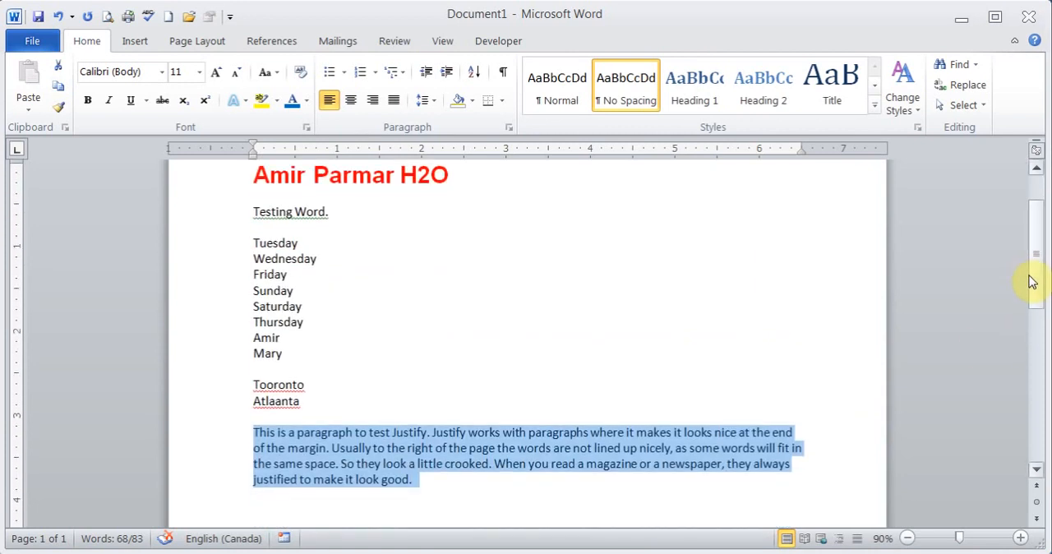
{"action": "left_click", "coordinate": [471, 105]}
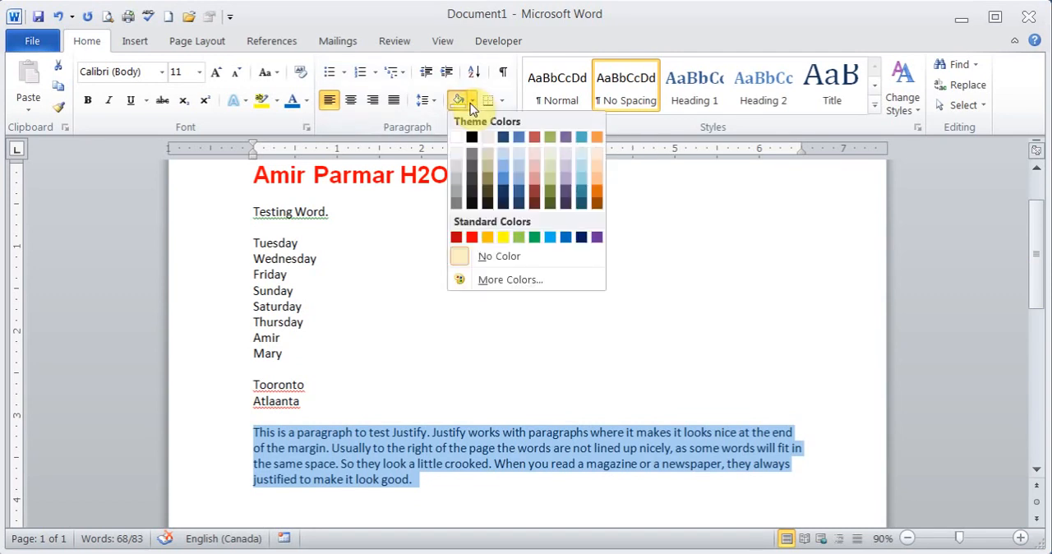
{"action": "left_click", "coordinate": [472, 237]}
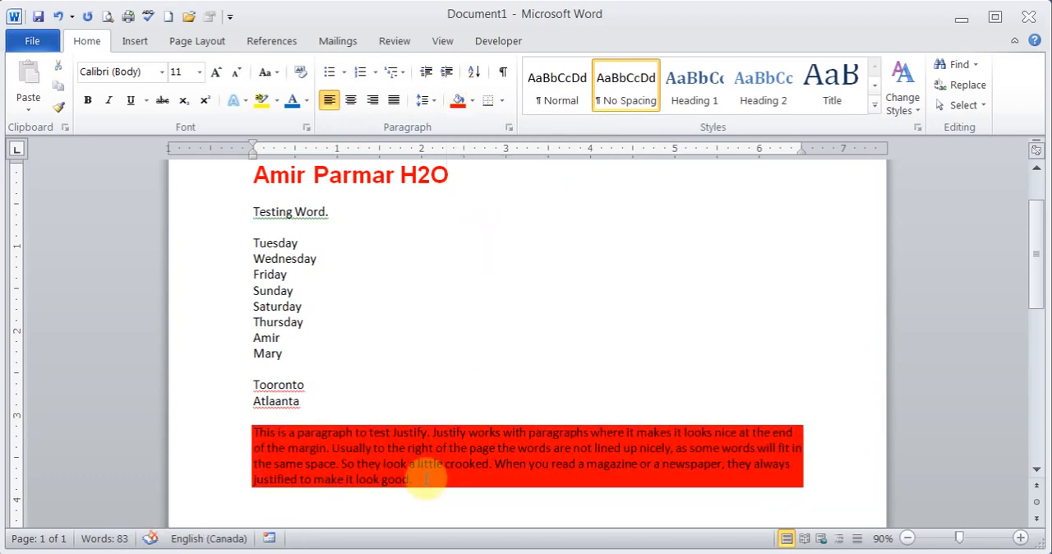
{"action": "left_click", "coordinate": [472, 102]}
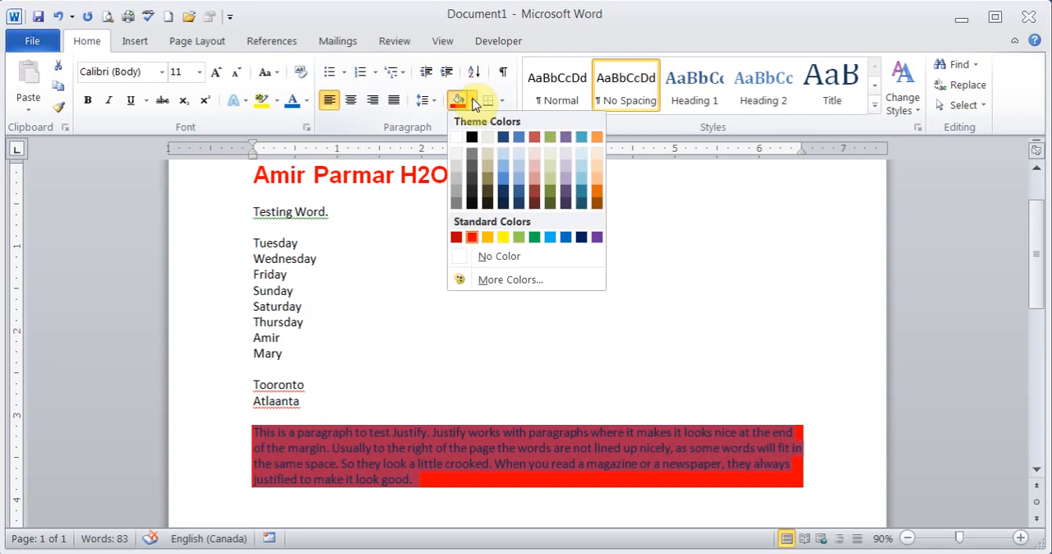
{"action": "left_click", "coordinate": [499, 257]}
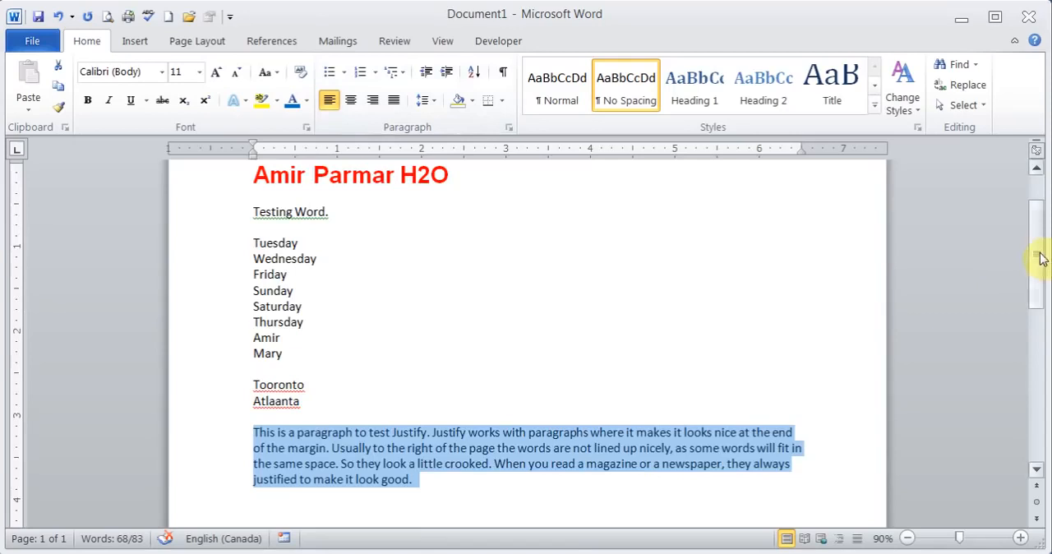
Try a bottom border and outside borders on the red heading line, and set it back to No Border.
{"action": "left_click_drag", "start_coordinate": [1041, 258], "coordinate": [1038, 222]}
{"action": "left_click", "coordinate": [483, 276]}
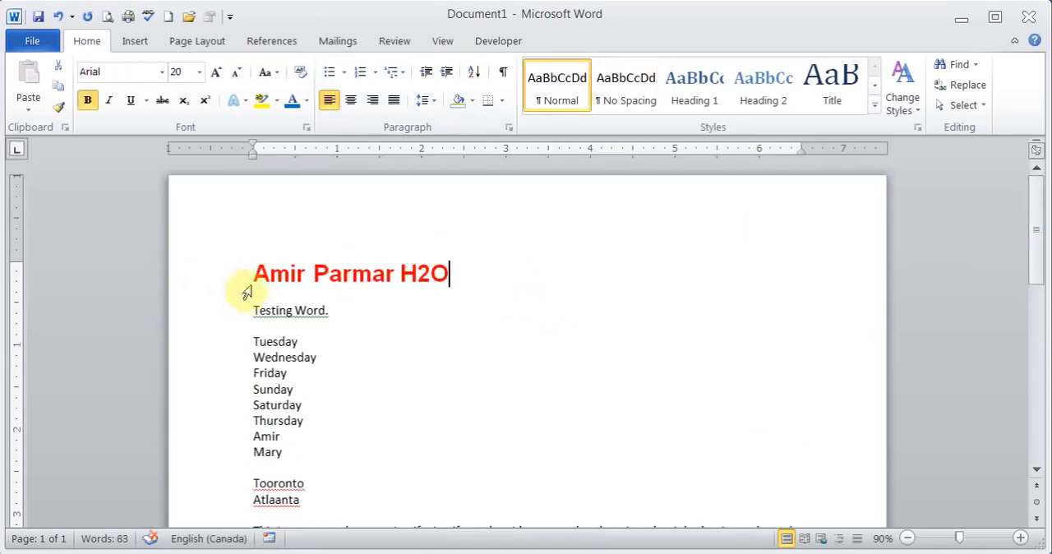
{"action": "left_click", "coordinate": [503, 102]}
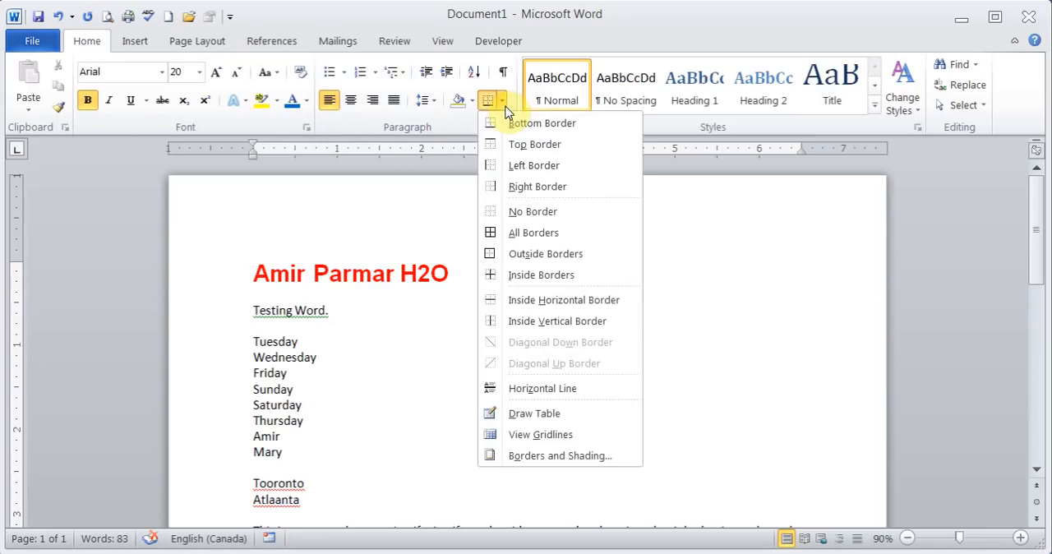
{"action": "left_click", "coordinate": [509, 123]}
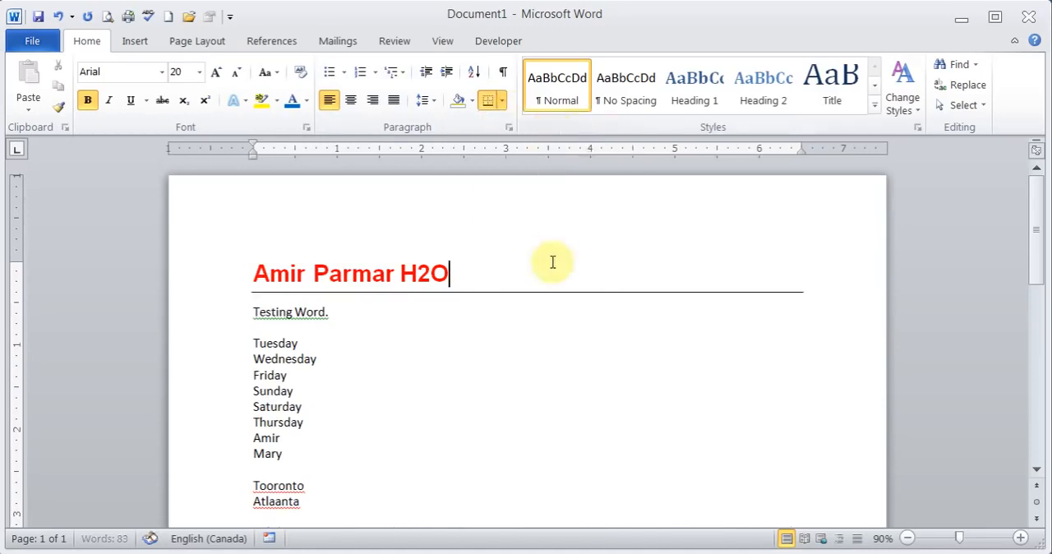
{"action": "left_click", "coordinate": [503, 101]}
{"action": "left_click", "coordinate": [538, 253]}
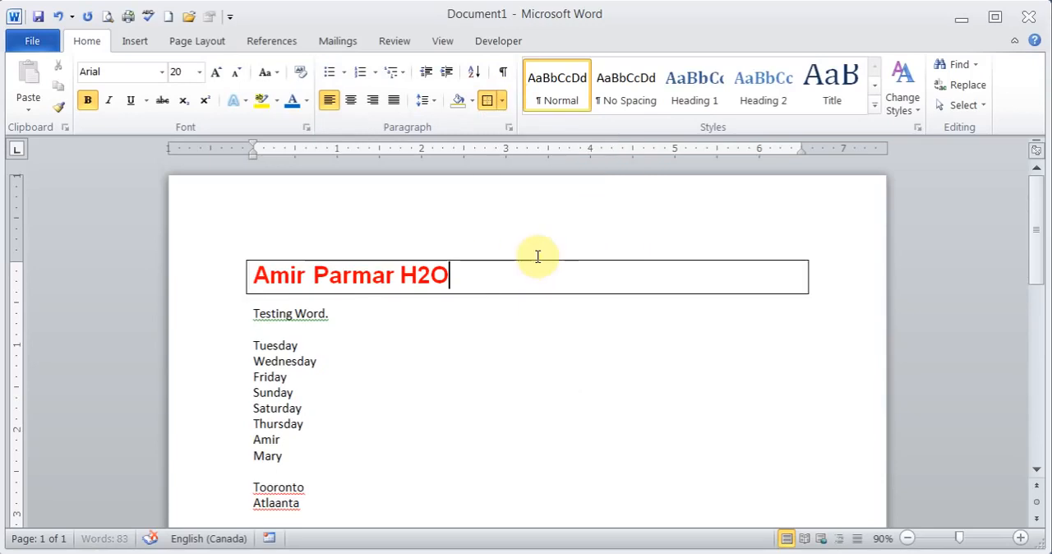
{"action": "left_click", "coordinate": [502, 102]}
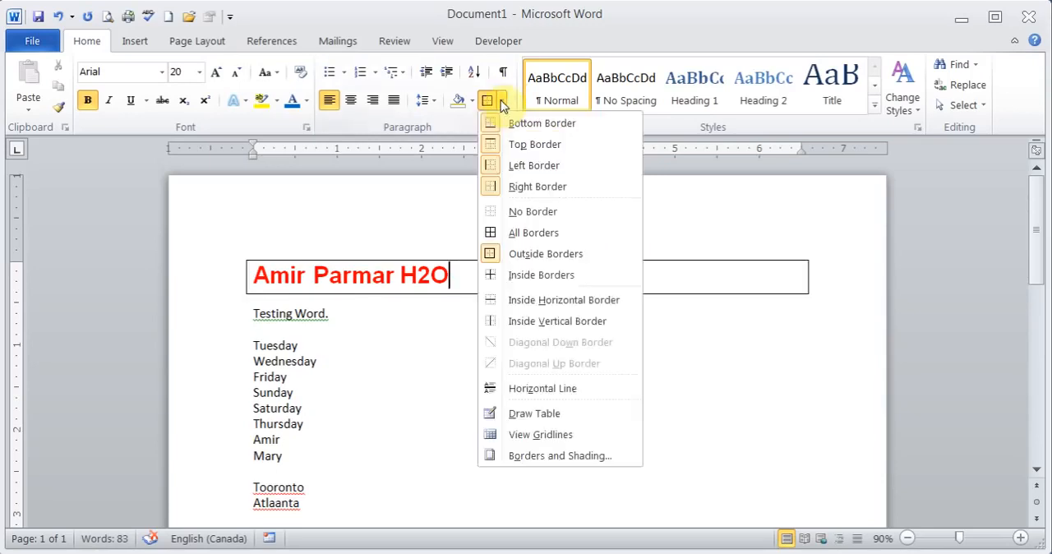
{"action": "left_click", "coordinate": [527, 212]}
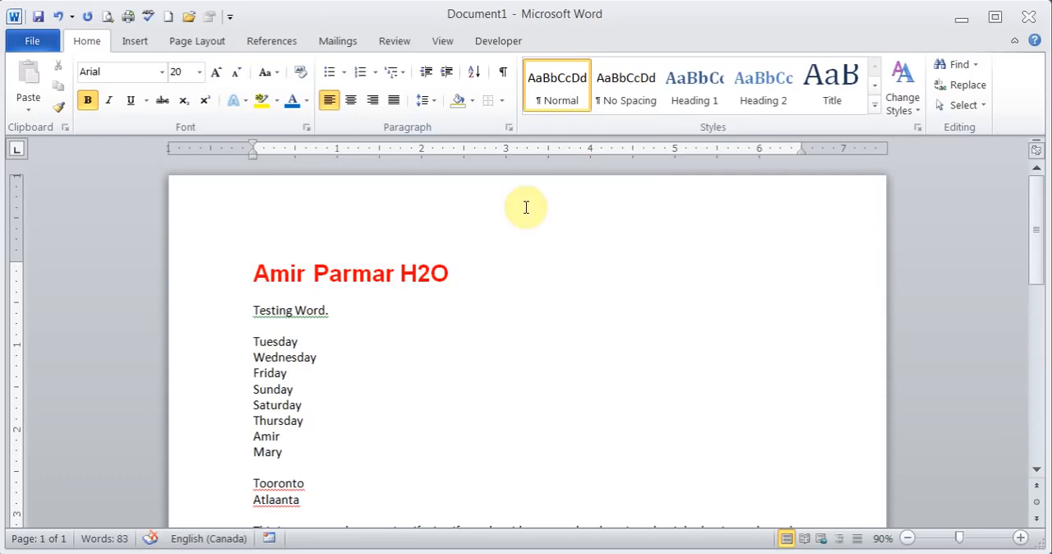
Choose a double-line style in the detailed border settings for the red heading line, keeping only the bottom edge.
{"action": "left_click", "coordinate": [502, 101]}
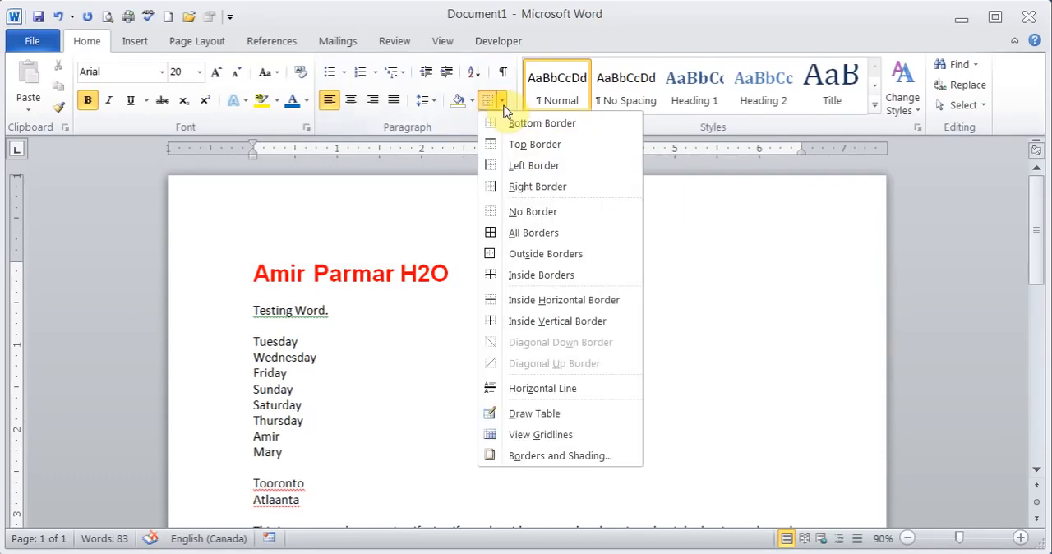
{"action": "left_click", "coordinate": [564, 457]}
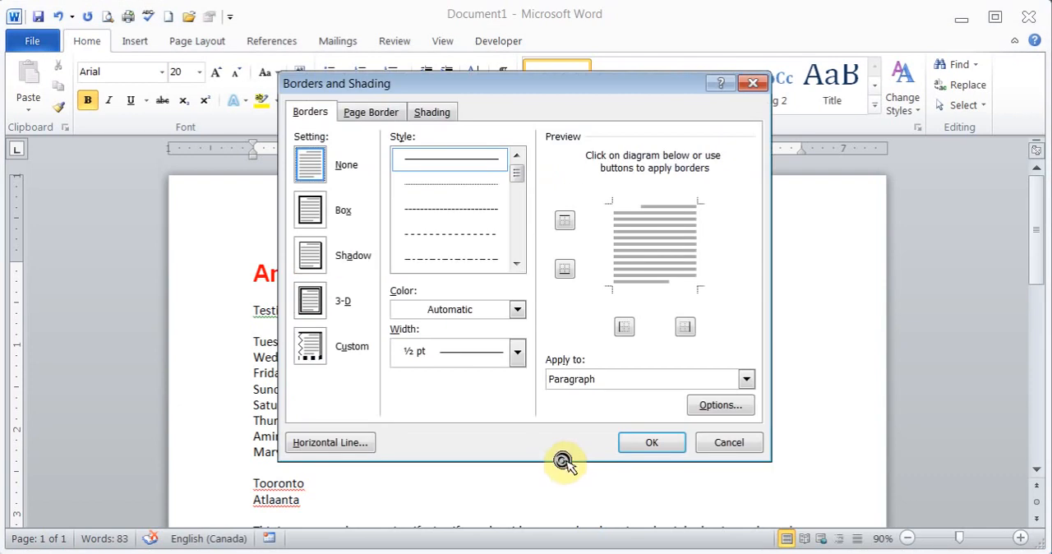
{"action": "left_click", "coordinate": [516, 264]}
{"action": "left_click", "coordinate": [516, 264]}
{"action": "left_click", "coordinate": [516, 264]}
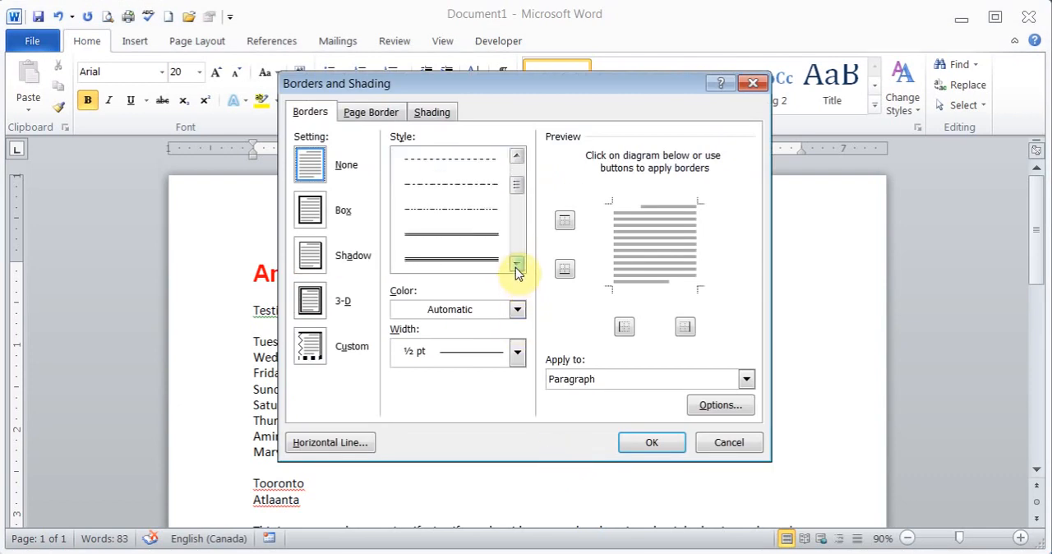
{"action": "left_click", "coordinate": [477, 238]}
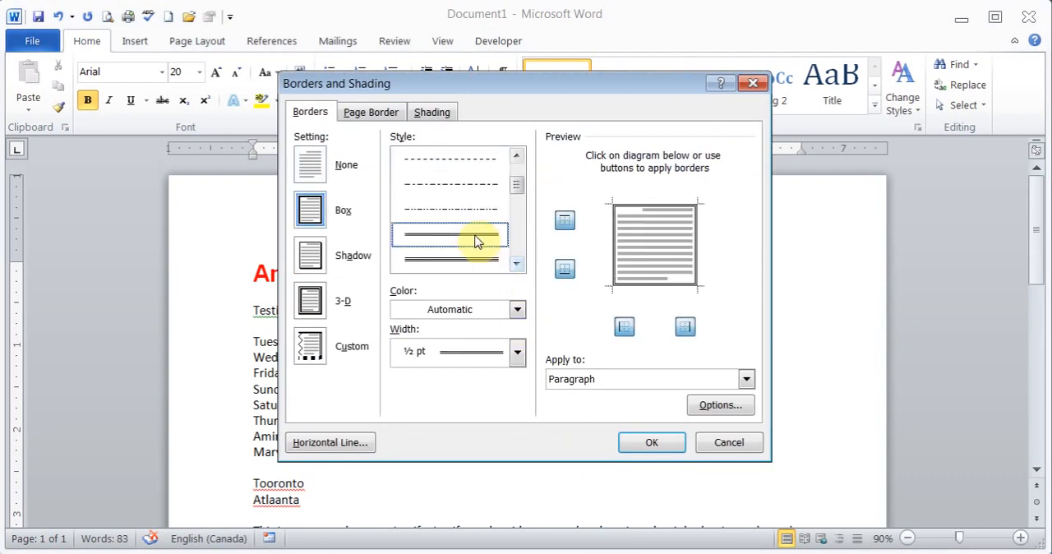
{"action": "left_click", "coordinate": [632, 208]}
{"action": "left_click", "coordinate": [616, 237]}
{"action": "left_click", "coordinate": [695, 247]}
Try the double bottom border in standard blue at 3 pt on the red heading line, and set it back to No Border.
{"action": "left_click", "coordinate": [516, 316]}
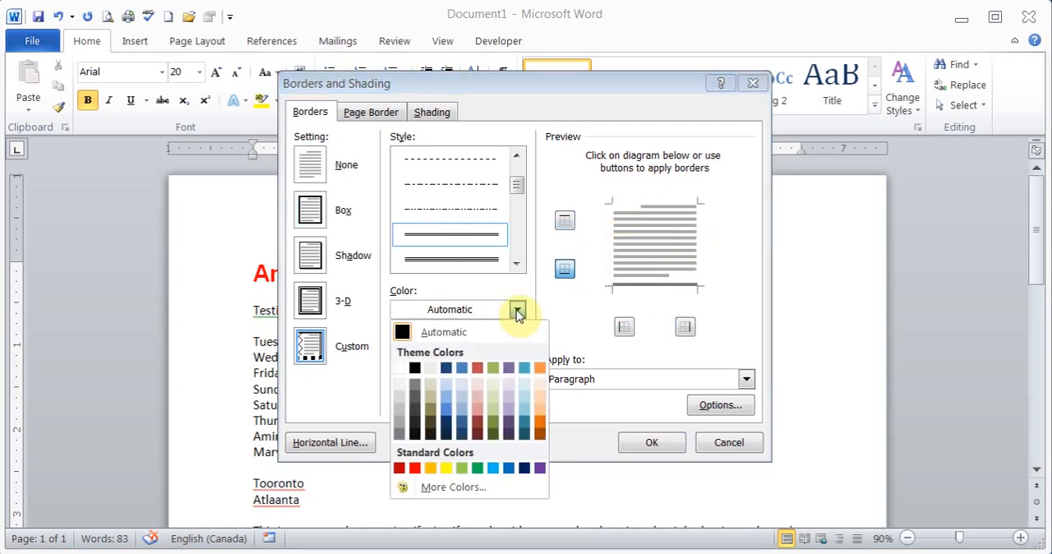
{"action": "left_click", "coordinate": [508, 468]}
{"action": "left_click", "coordinate": [516, 351]}
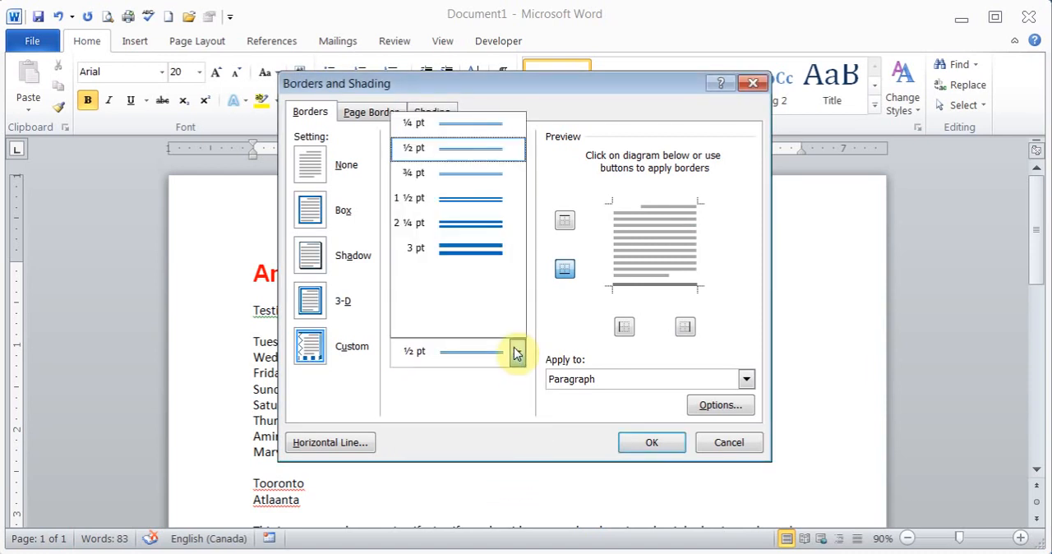
{"action": "left_click", "coordinate": [479, 251]}
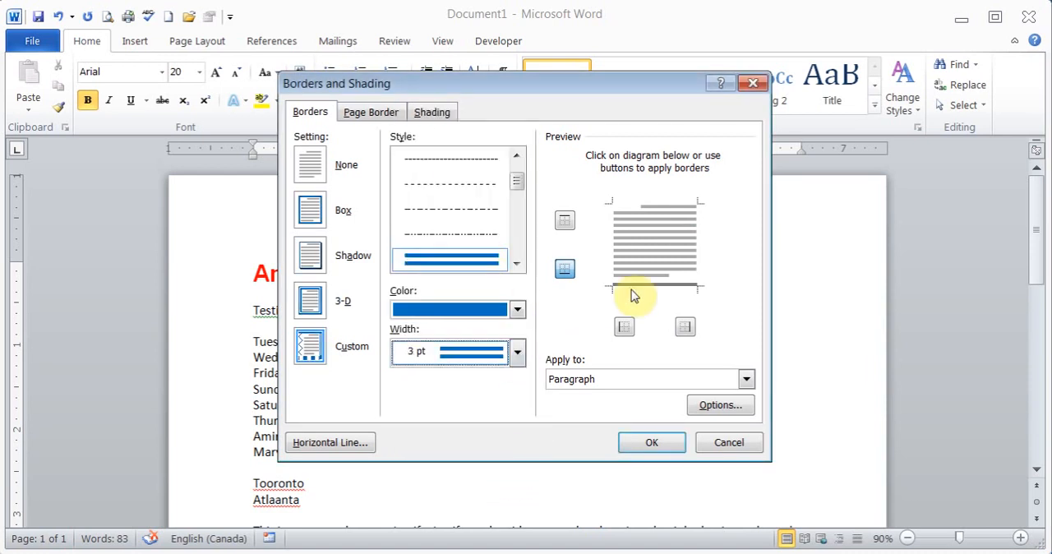
{"action": "left_click", "coordinate": [653, 289]}
{"action": "left_click", "coordinate": [662, 443]}
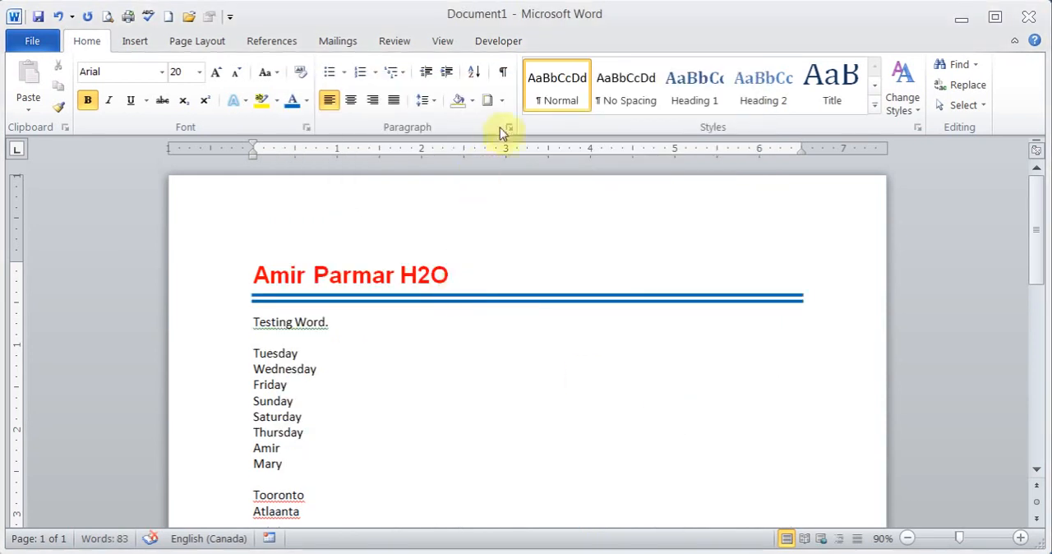
{"action": "left_click", "coordinate": [502, 101]}
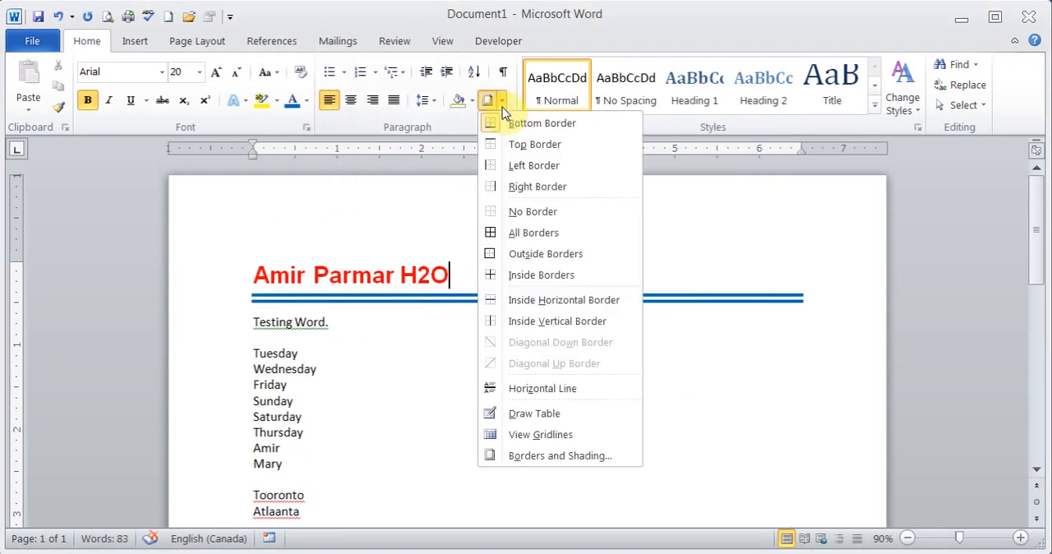
{"action": "left_click", "coordinate": [530, 212]}
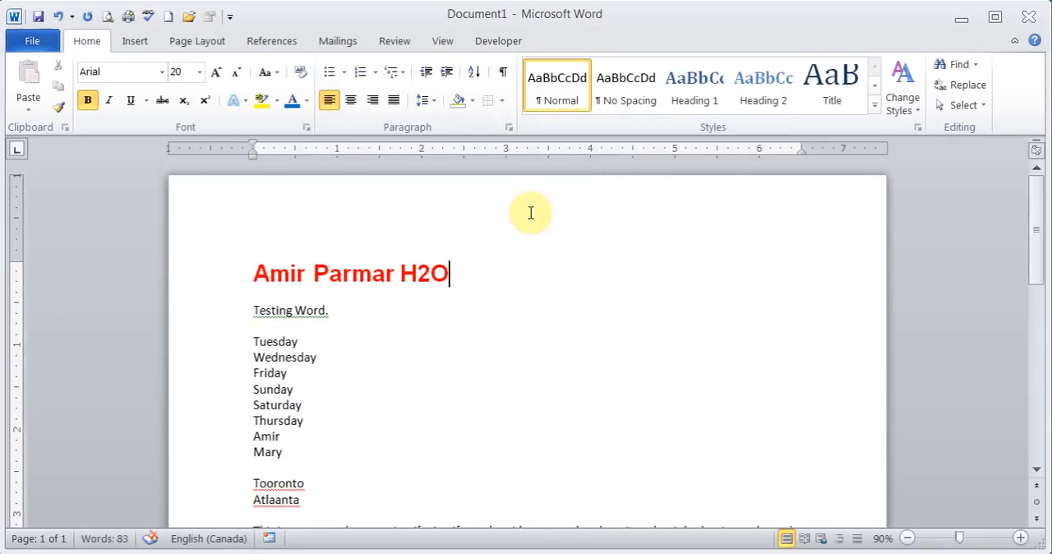
Try bullets and numbering on the list from Tuesday through the last name, and return it to plain text.
{"action": "left_click_drag", "start_coordinate": [253, 337], "coordinate": [321, 451]}
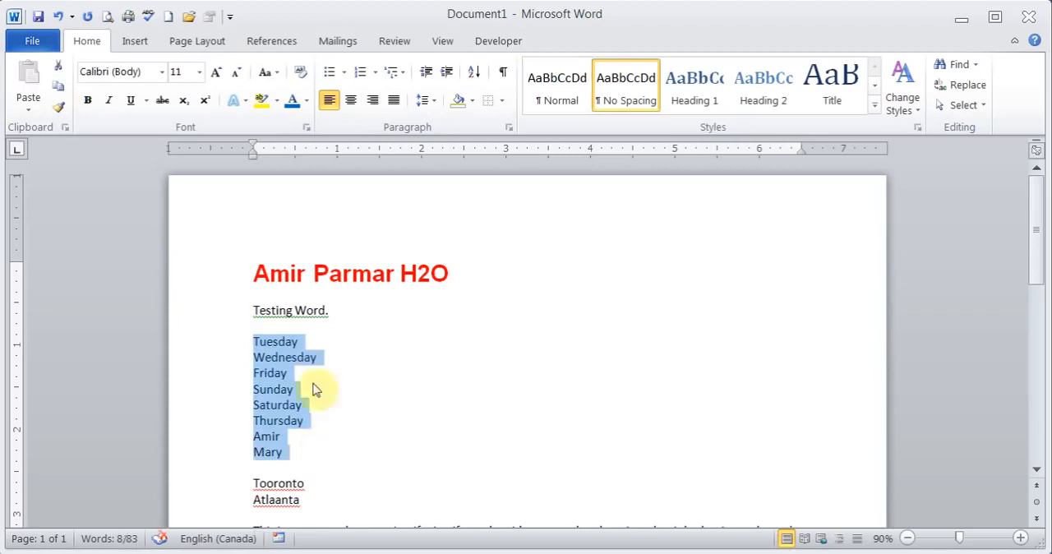
{"action": "left_click", "coordinate": [329, 73]}
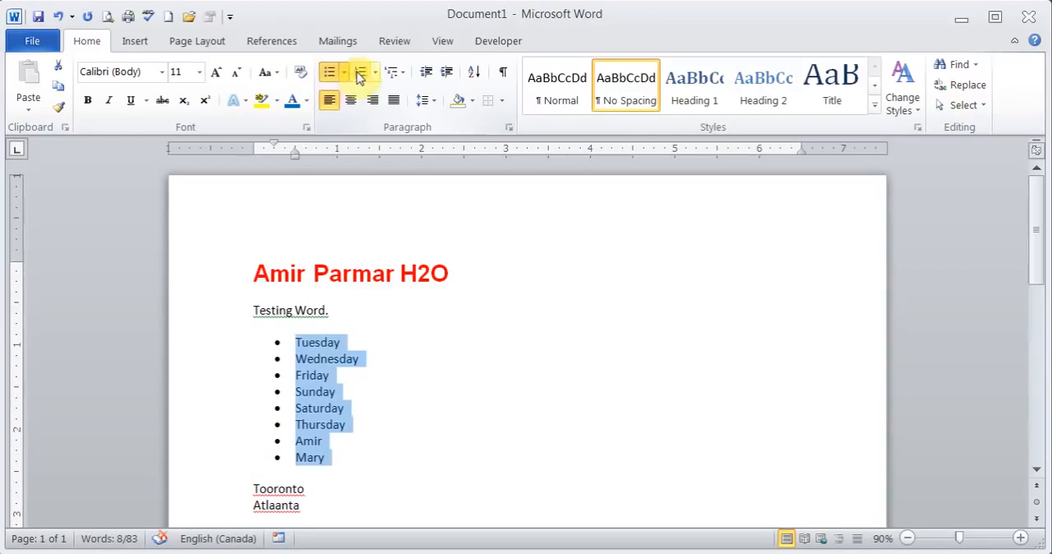
{"action": "left_click", "coordinate": [359, 74]}
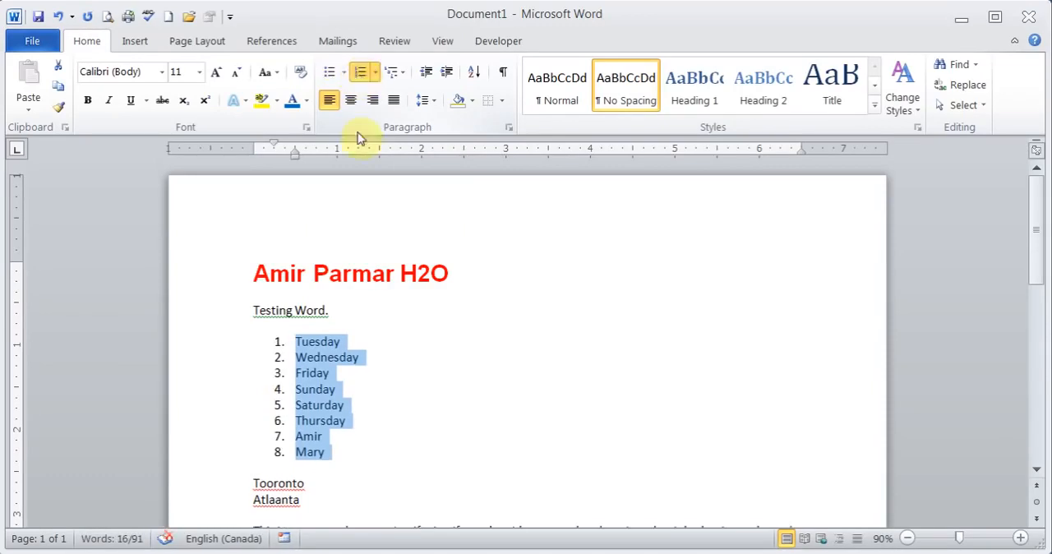
{"action": "left_click", "coordinate": [360, 76]}
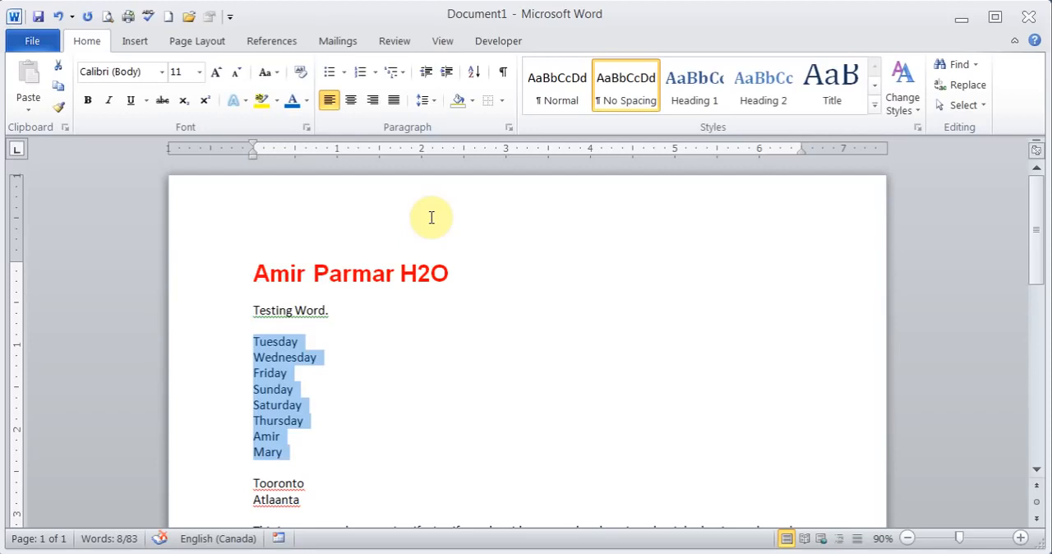
Try increasing the selected list's indent by two levels, and decrease it back to the margin.
{"action": "left_click", "coordinate": [448, 73]}
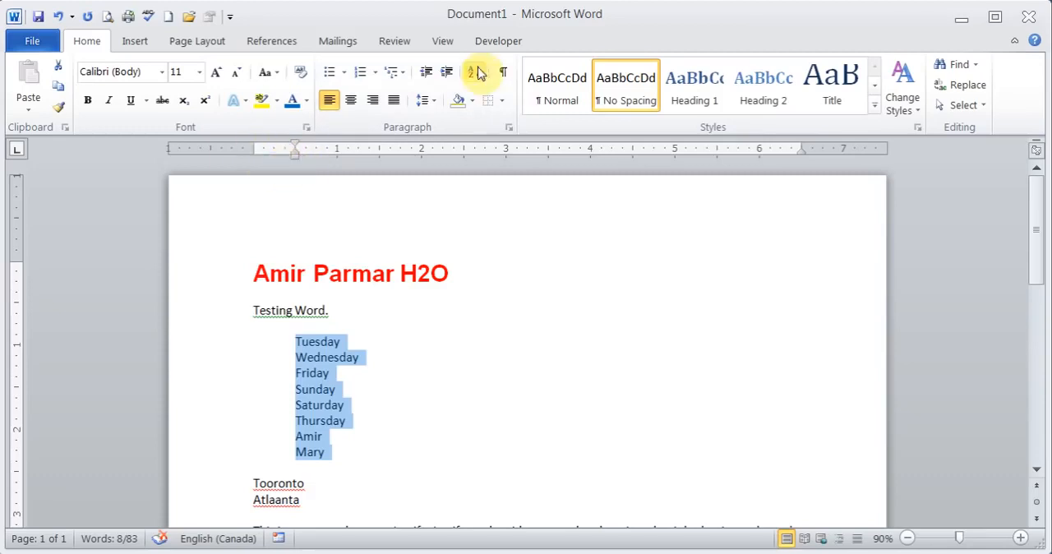
{"action": "left_click", "coordinate": [447, 73]}
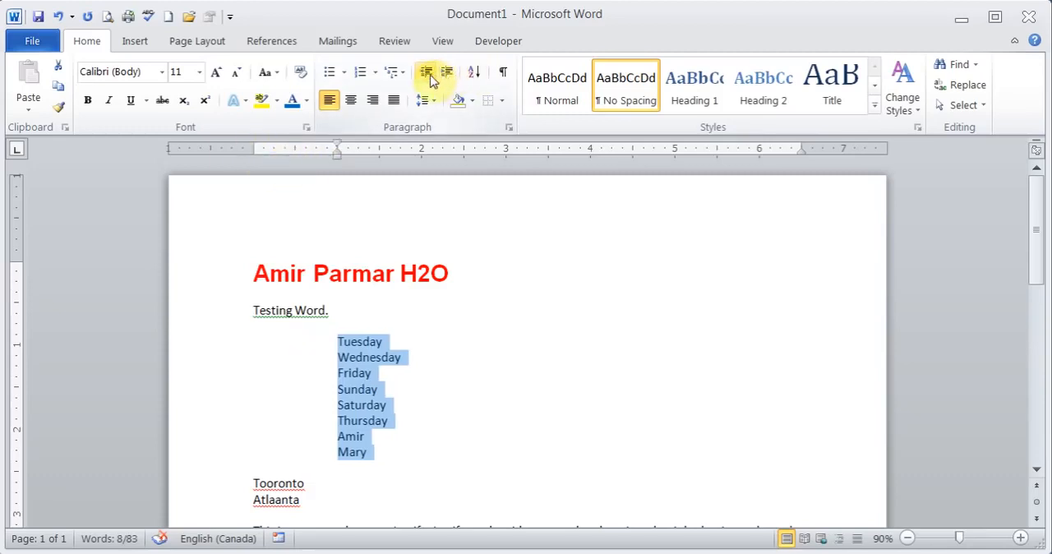
{"action": "left_click", "coordinate": [428, 74]}
{"action": "left_click", "coordinate": [428, 74]}
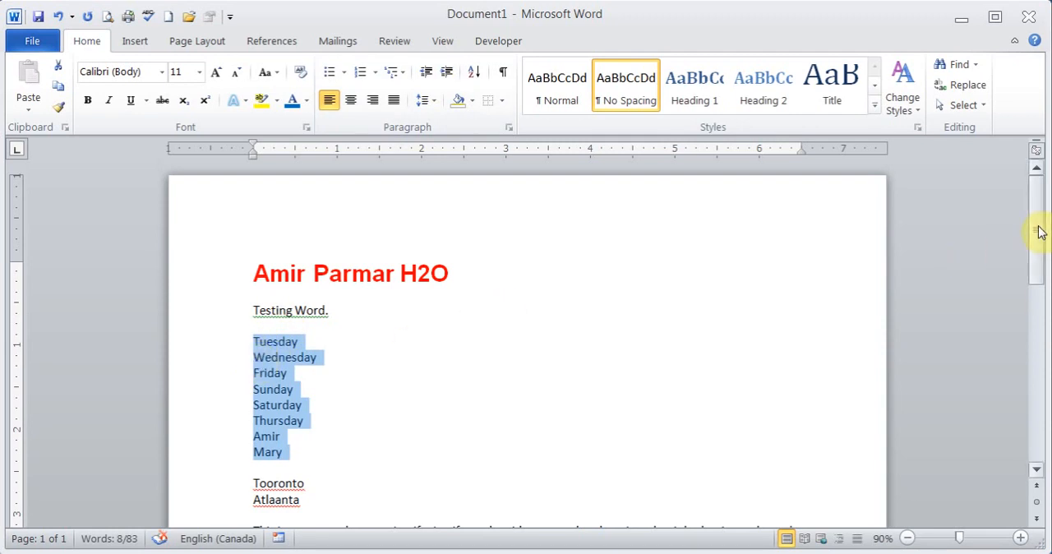
Try indenting the whole Justify test paragraph and its first line only, returning it to the margin each time.
{"action": "left_click_drag", "start_coordinate": [1039, 232], "coordinate": [1040, 268]}
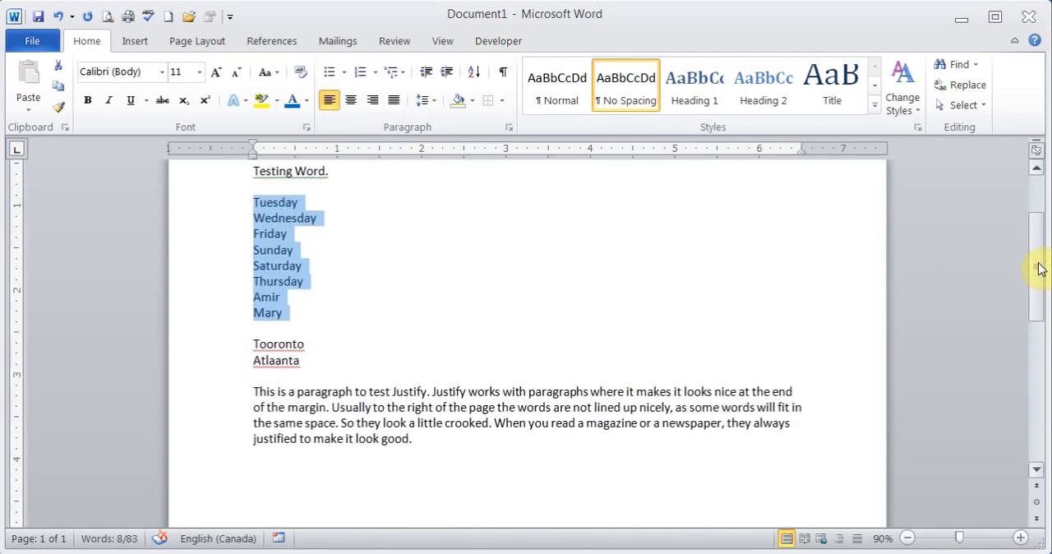
{"action": "left_click", "coordinate": [253, 396]}
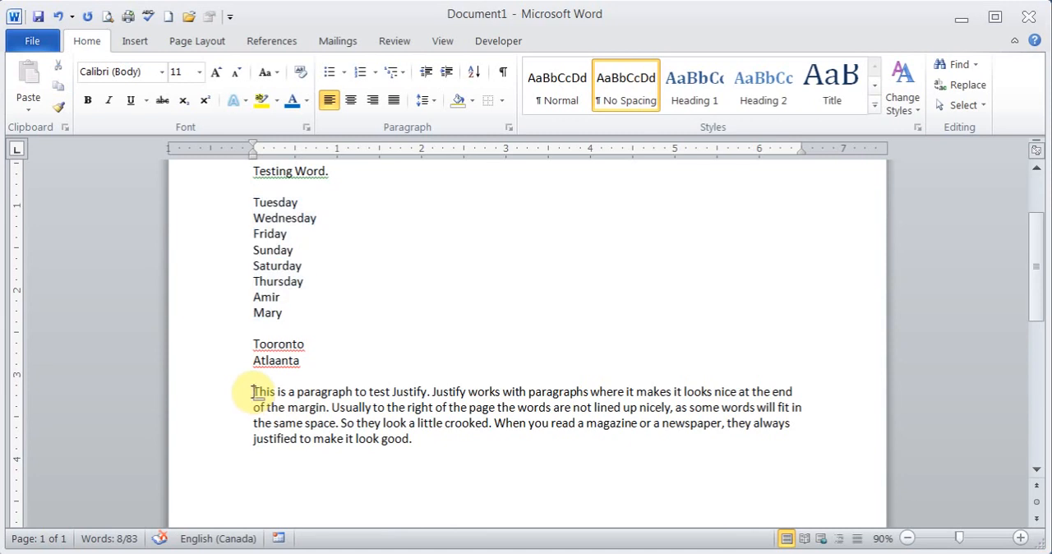
{"action": "left_click", "coordinate": [448, 74]}
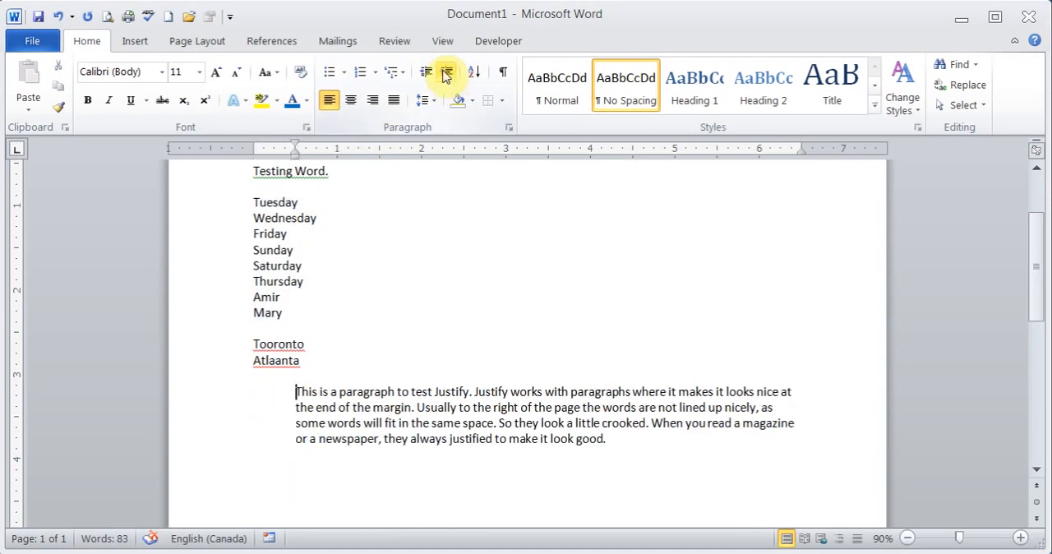
{"action": "left_click", "coordinate": [428, 73]}
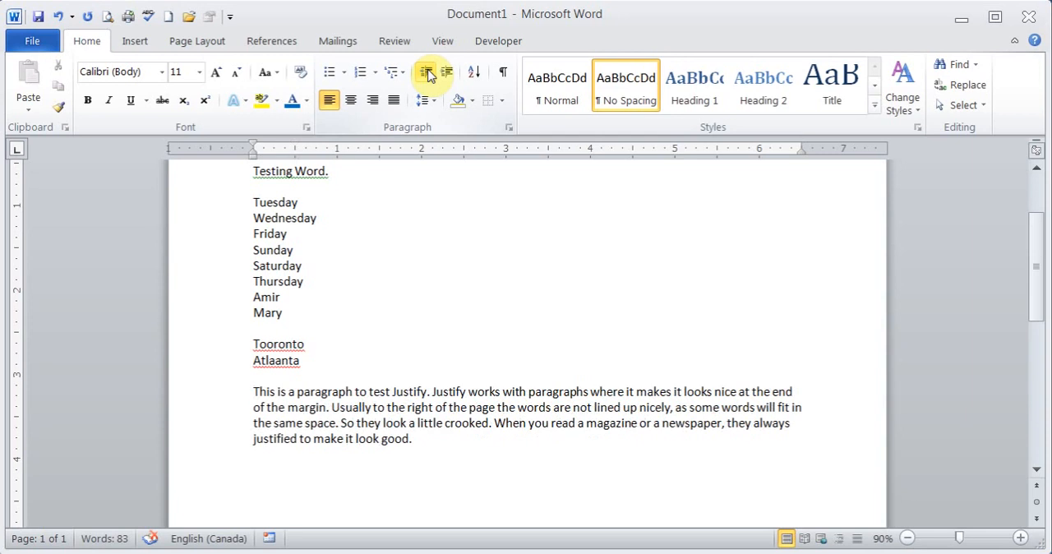
{"action": "key", "text": "Tab"}
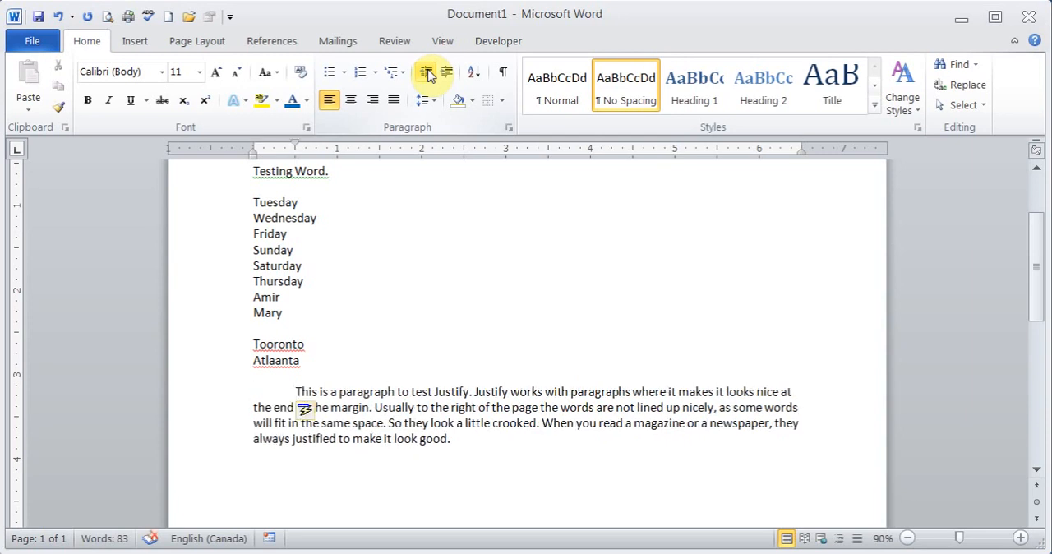
{"action": "left_click", "coordinate": [427, 74]}
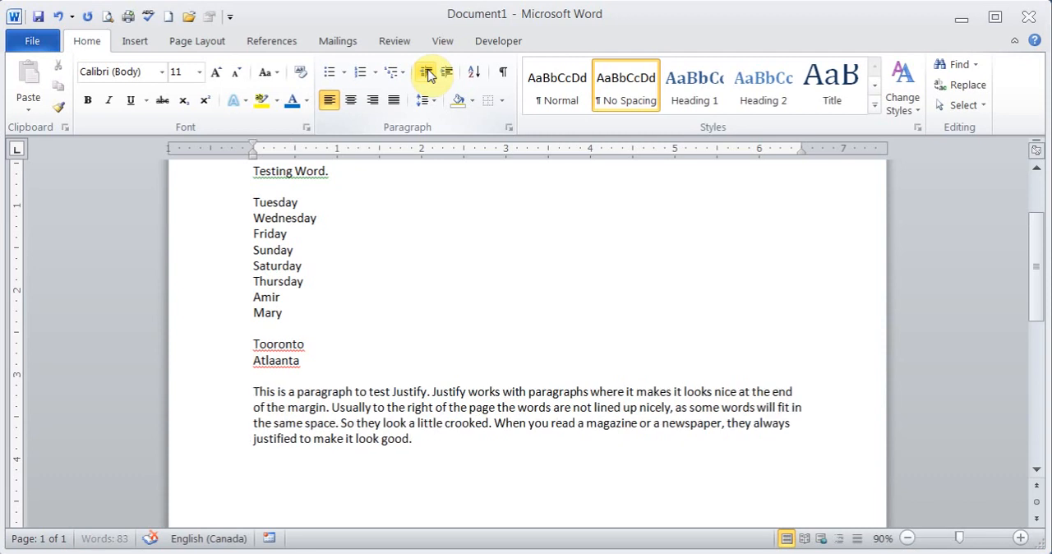
Indent the Wednesday line by one level and the Friday line by two levels.
{"action": "left_click", "coordinate": [255, 218]}
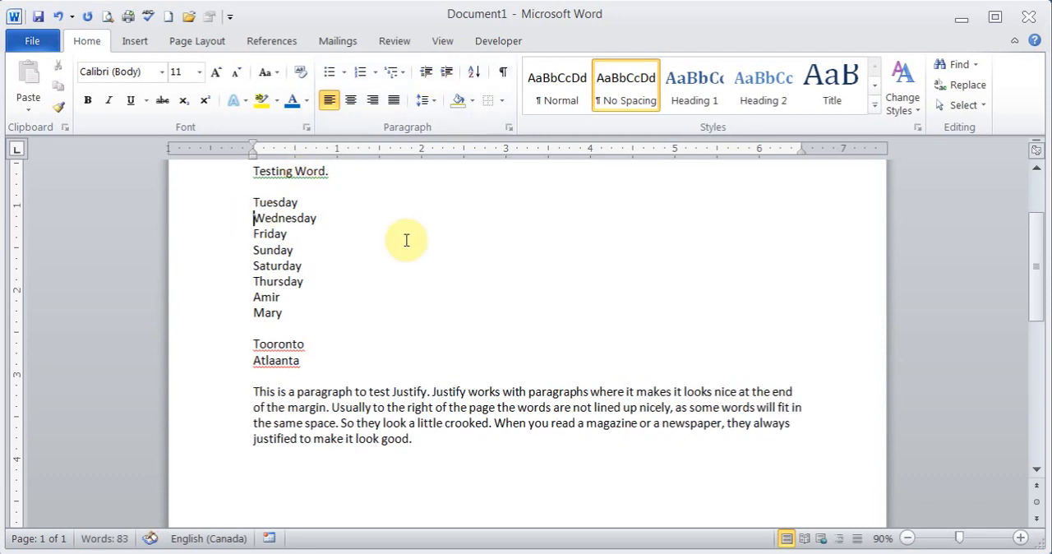
{"action": "key", "text": "Tab"}
{"action": "left_click", "coordinate": [253, 235]}
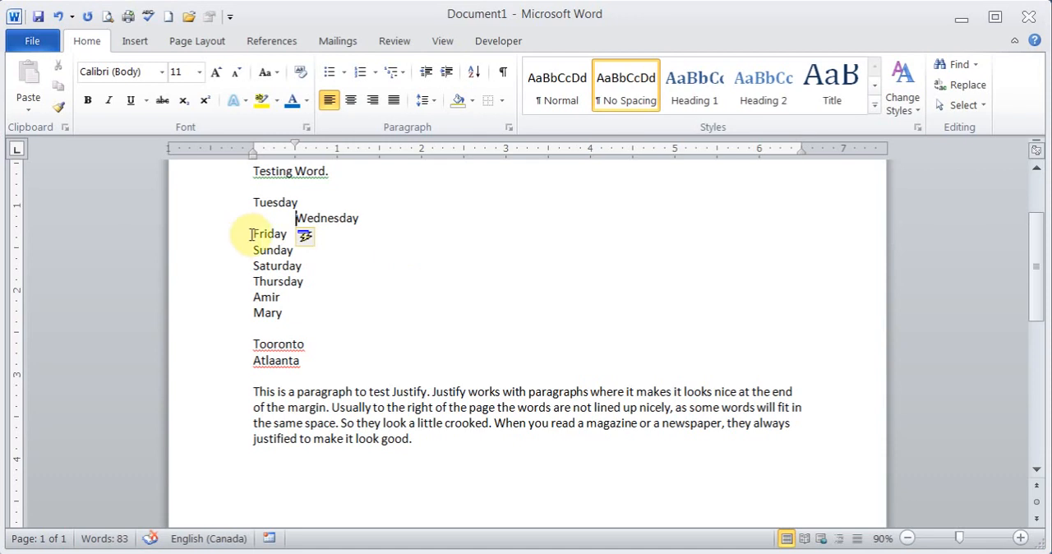
{"action": "key", "text": "Tab"}
{"action": "key", "text": "Tab"}
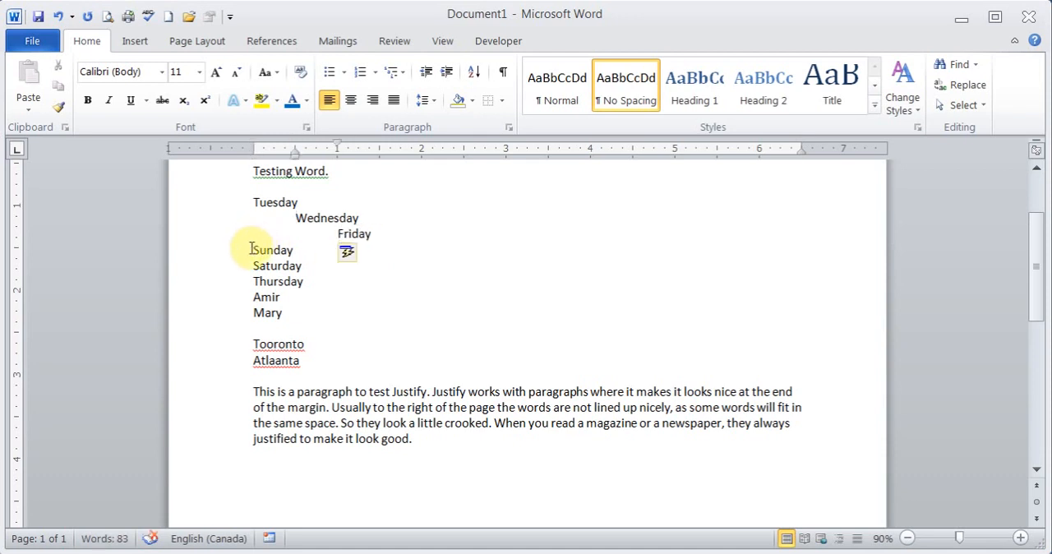
Indent the Saturday line and the last name in the list by one level, and the Thursday line by two levels.
{"action": "left_click", "coordinate": [254, 267]}
{"action": "key", "text": "Tab"}
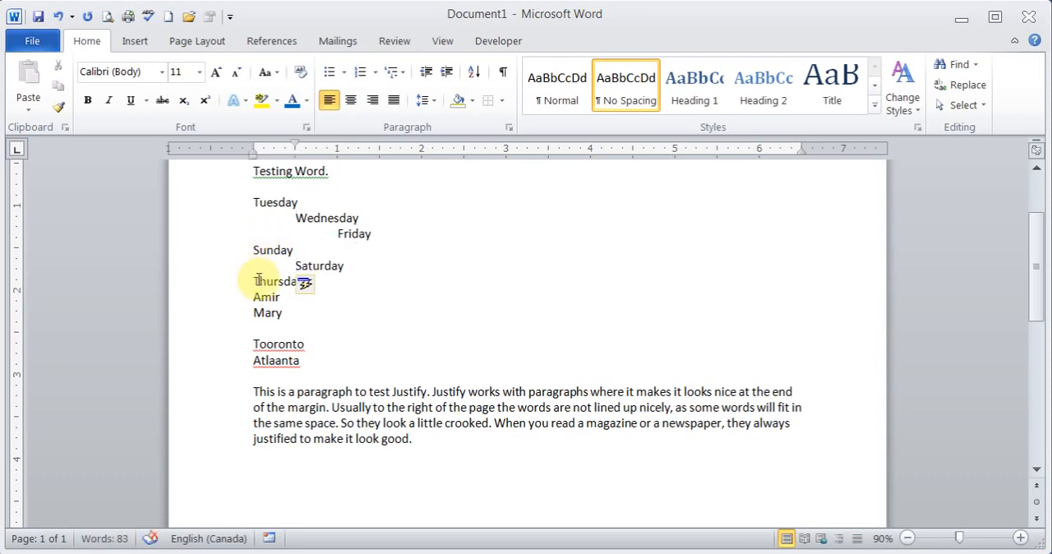
{"action": "left_click", "coordinate": [255, 282]}
{"action": "key", "text": "Tab"}
{"action": "key", "text": "Tab"}
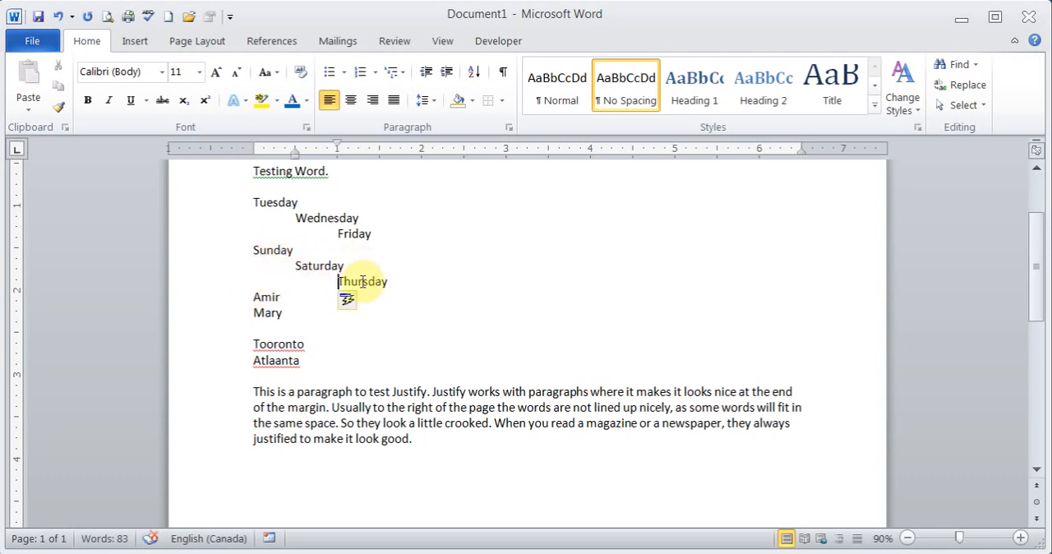
{"action": "left_click", "coordinate": [253, 313]}
{"action": "key", "text": "Tab"}
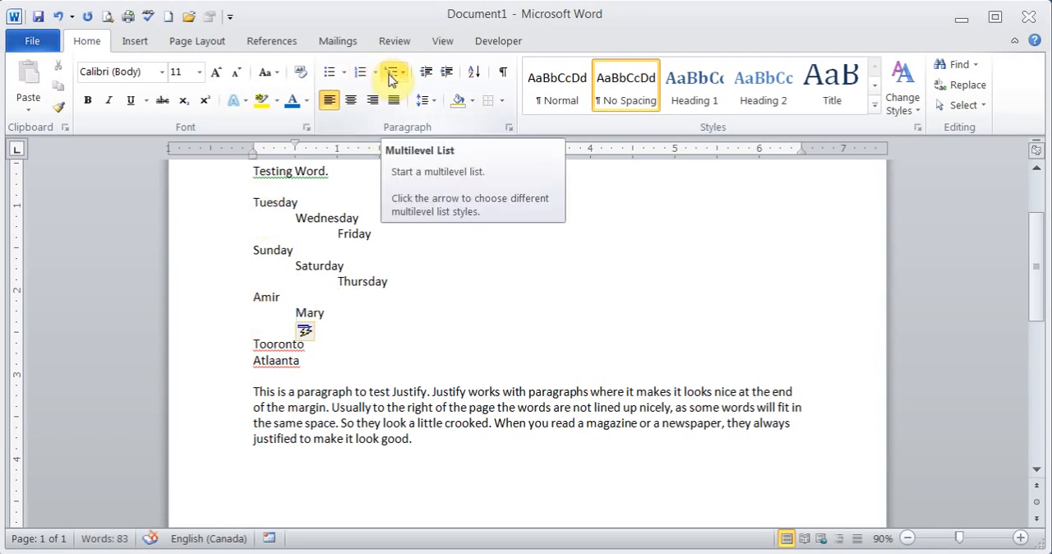
Apply the 1), a), i) multilevel list format to the whole indented list, and switch it to the Article/Section heading format.
{"action": "left_click_drag", "start_coordinate": [256, 202], "coordinate": [367, 320]}
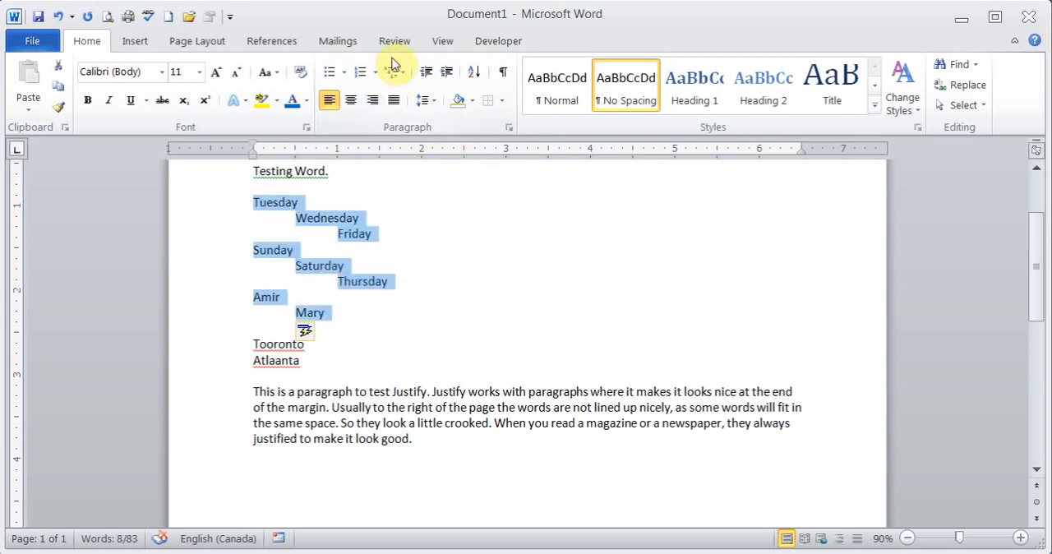
{"action": "left_click", "coordinate": [397, 75]}
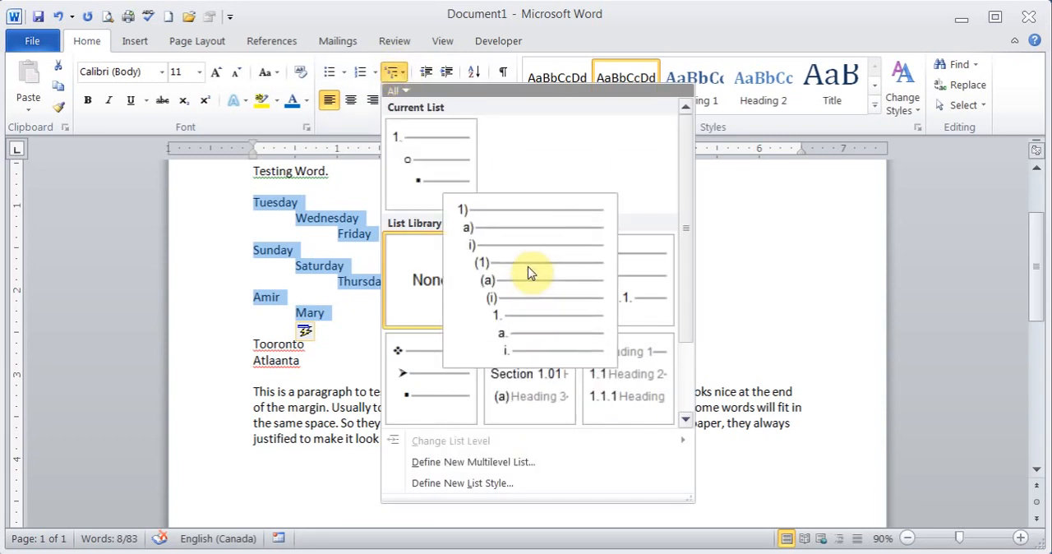
{"action": "left_click", "coordinate": [531, 272]}
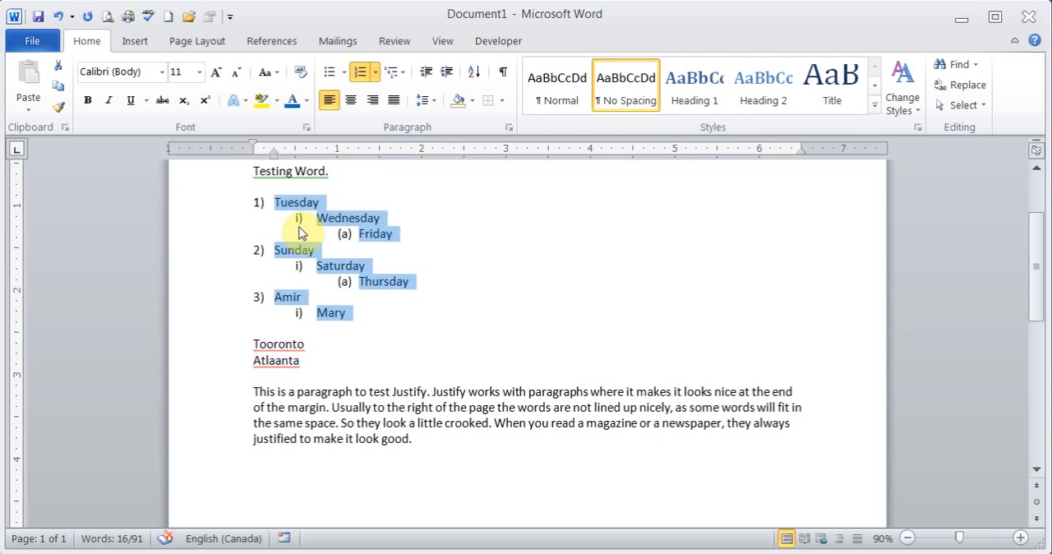
{"action": "left_click", "coordinate": [375, 71]}
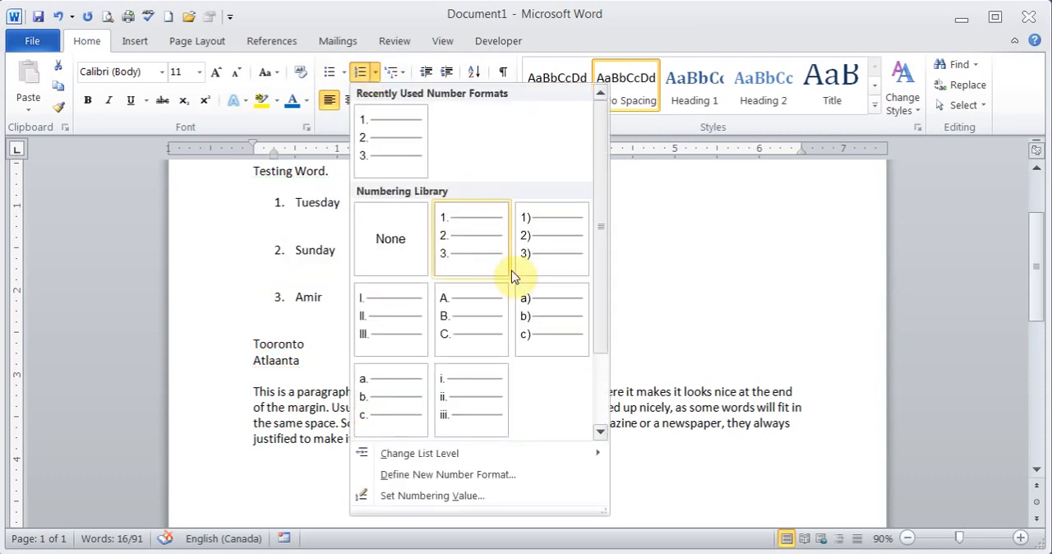
{"action": "left_click", "coordinate": [403, 71]}
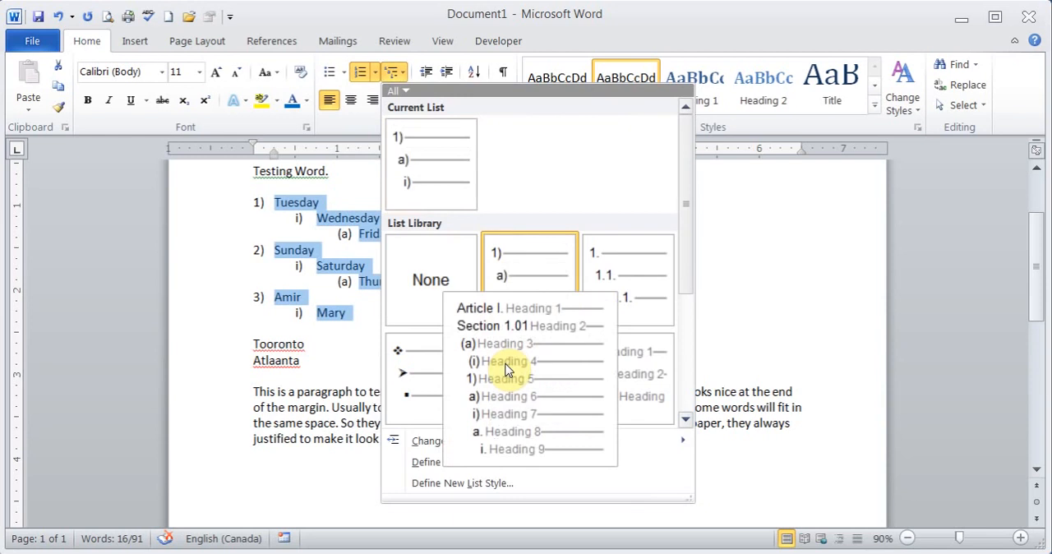
{"action": "left_click", "coordinate": [505, 370]}
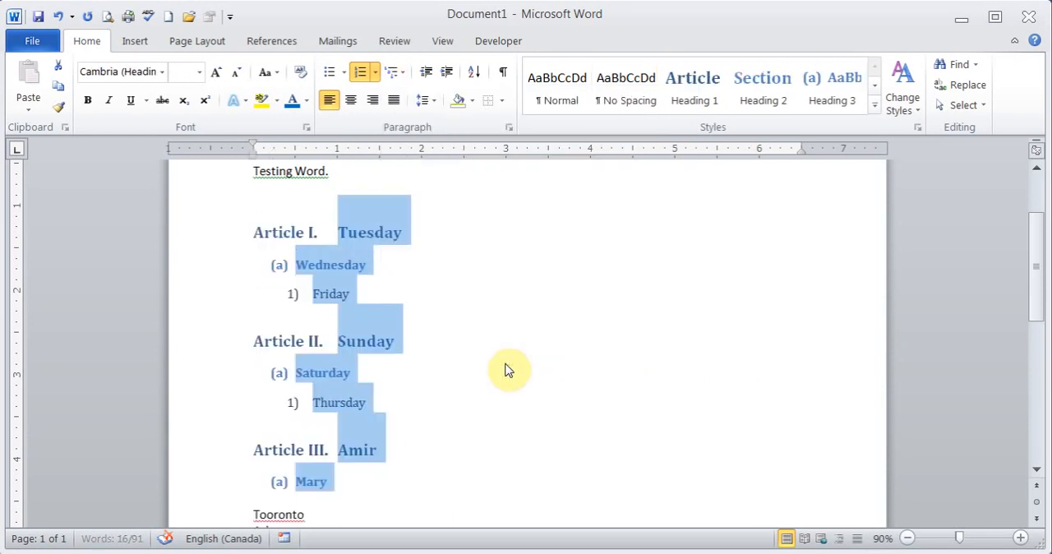
Switch the whole indented list to the 1., 1.1., 1.1.1. multilevel format.
{"action": "left_click", "coordinate": [375, 72]}
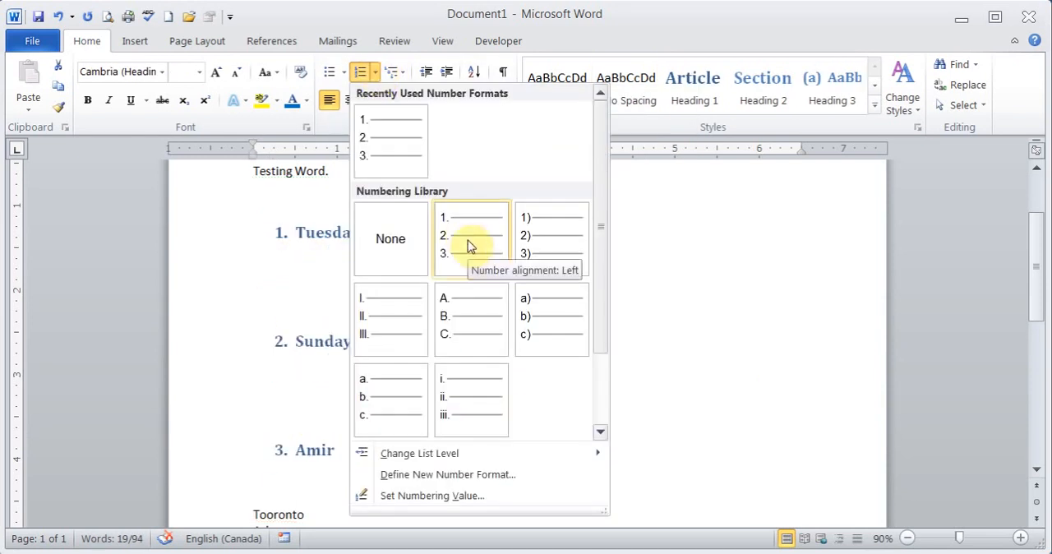
{"action": "left_click", "coordinate": [403, 73]}
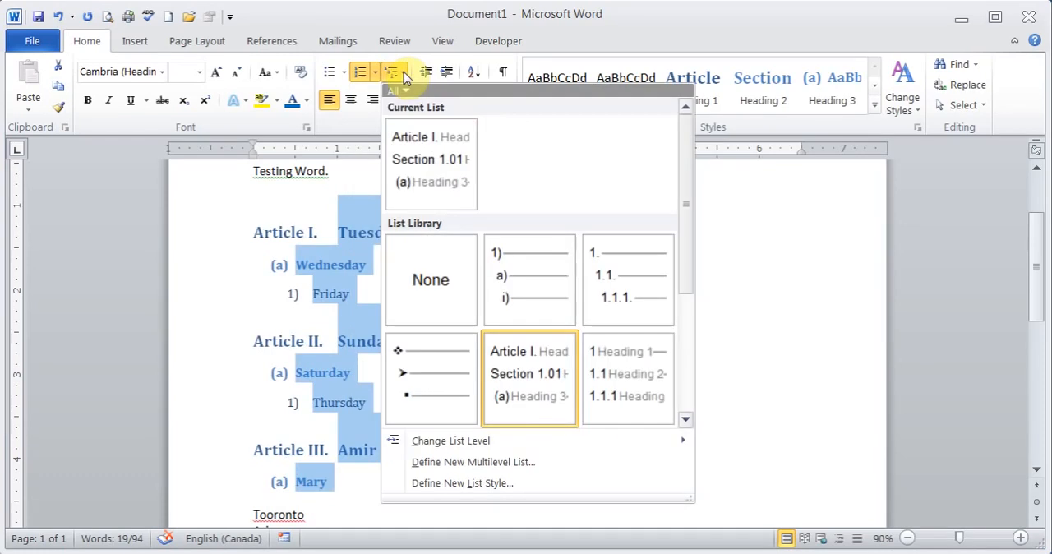
{"action": "mouse_move", "coordinate": [570, 299]}
{"action": "left_click", "coordinate": [604, 296]}
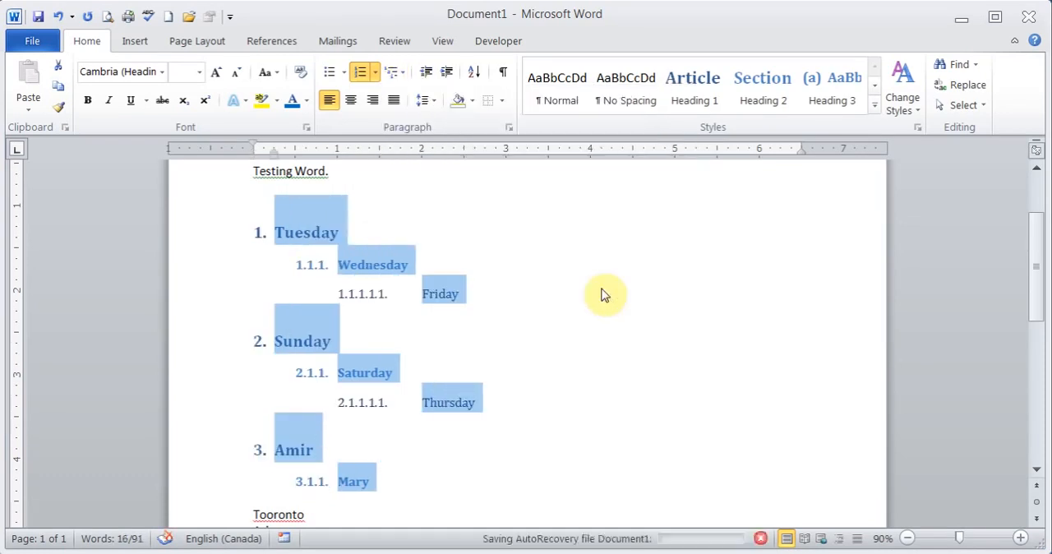
Define a new list style for this document, trying I, II, III numbering on the 1st level and settling on i, ii, iii.
{"action": "left_click", "coordinate": [402, 72]}
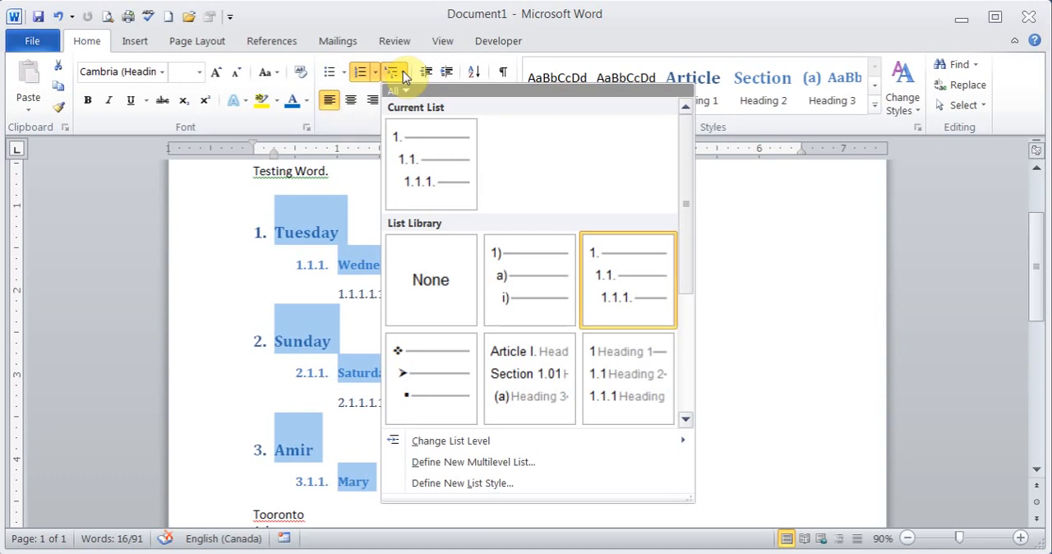
{"action": "left_click", "coordinate": [487, 491]}
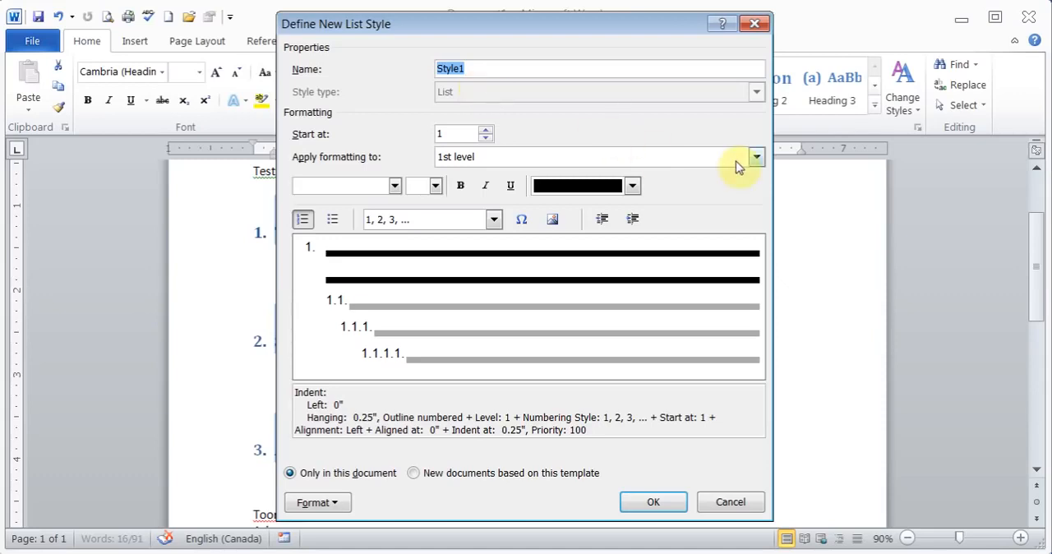
{"action": "left_click", "coordinate": [757, 161]}
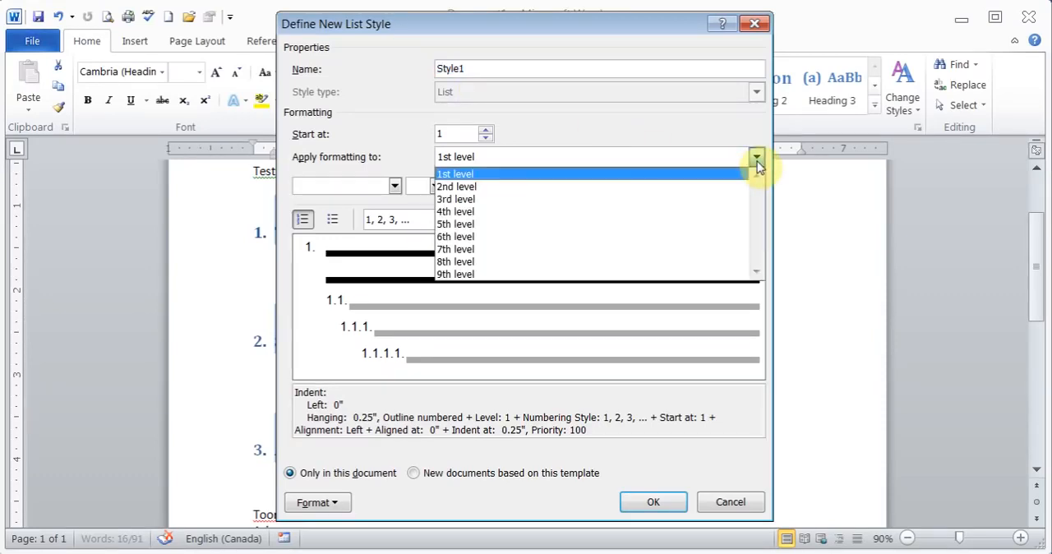
{"action": "left_click", "coordinate": [752, 171]}
{"action": "left_click", "coordinate": [395, 191]}
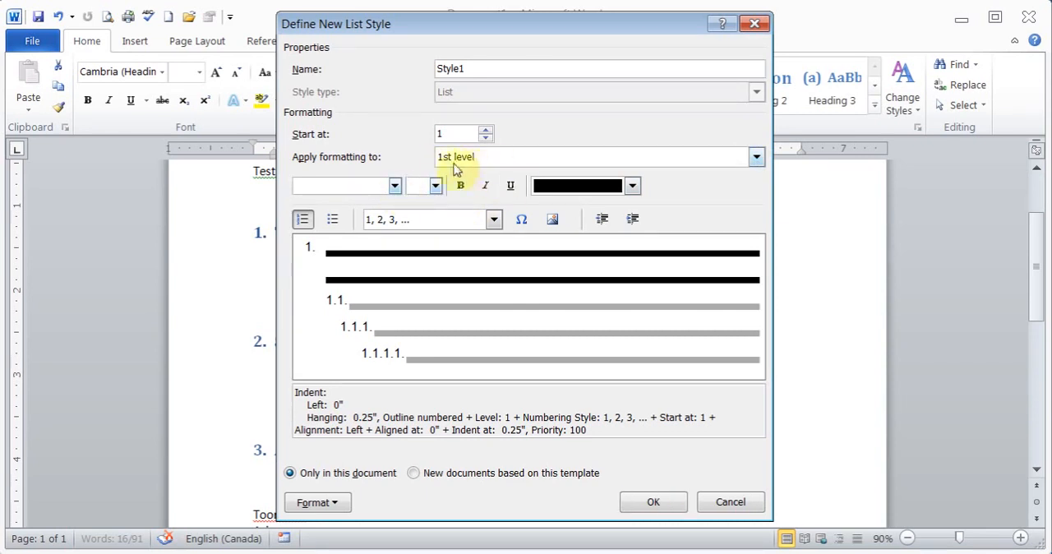
{"action": "left_click", "coordinate": [494, 221]}
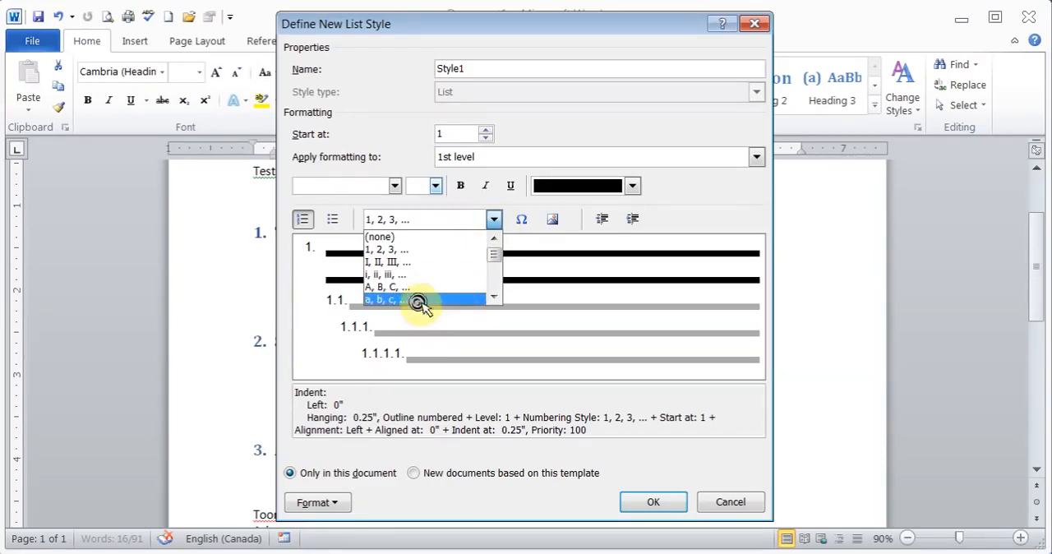
{"action": "left_click", "coordinate": [404, 265]}
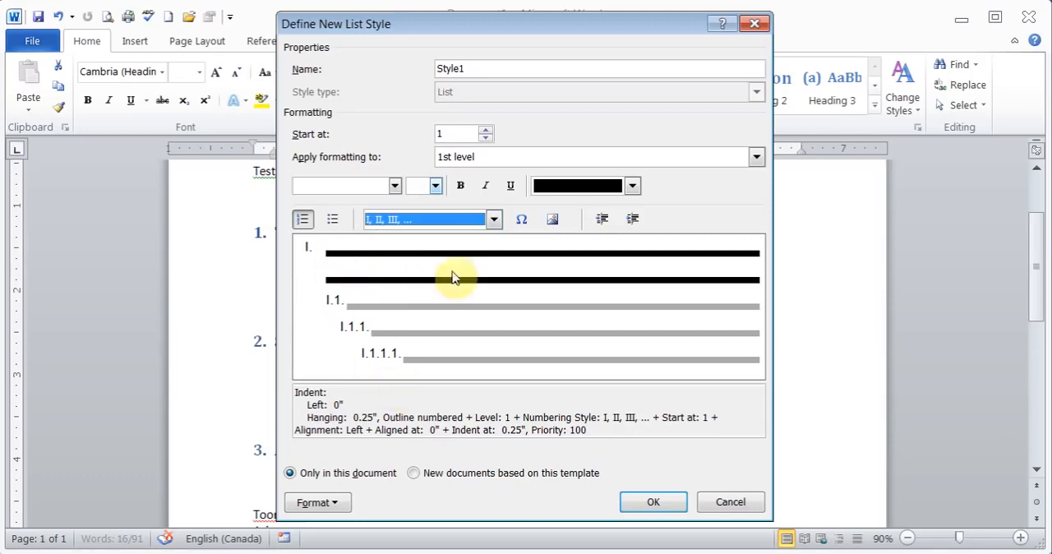
{"action": "left_click", "coordinate": [493, 220]}
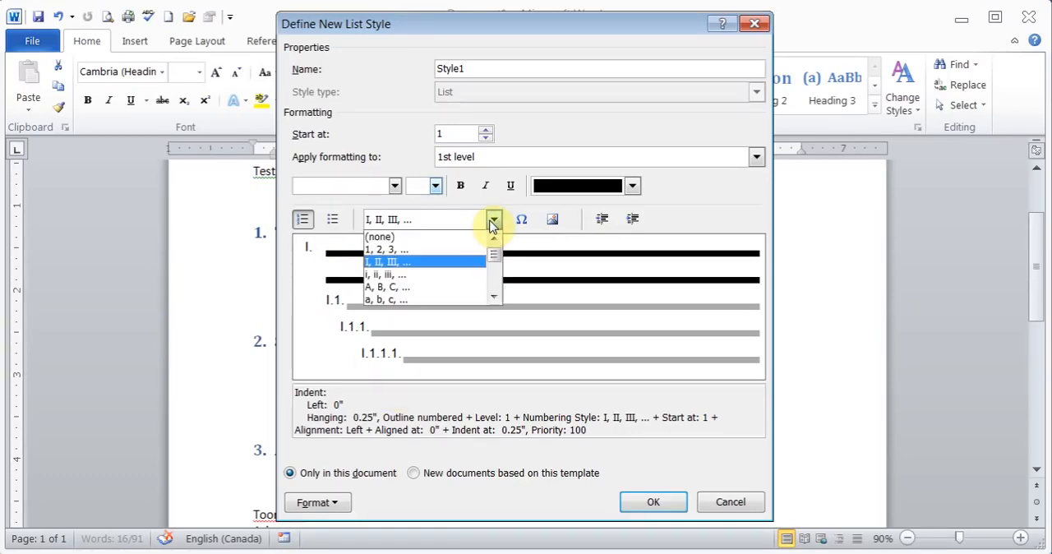
{"action": "left_click", "coordinate": [498, 297]}
{"action": "left_click", "coordinate": [391, 266]}
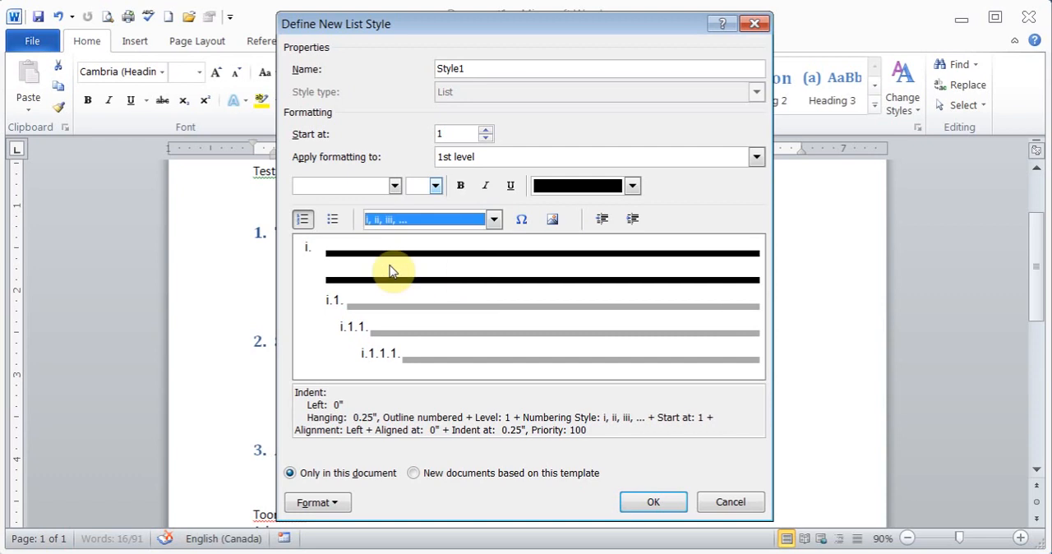
{"action": "left_click", "coordinate": [640, 500]}
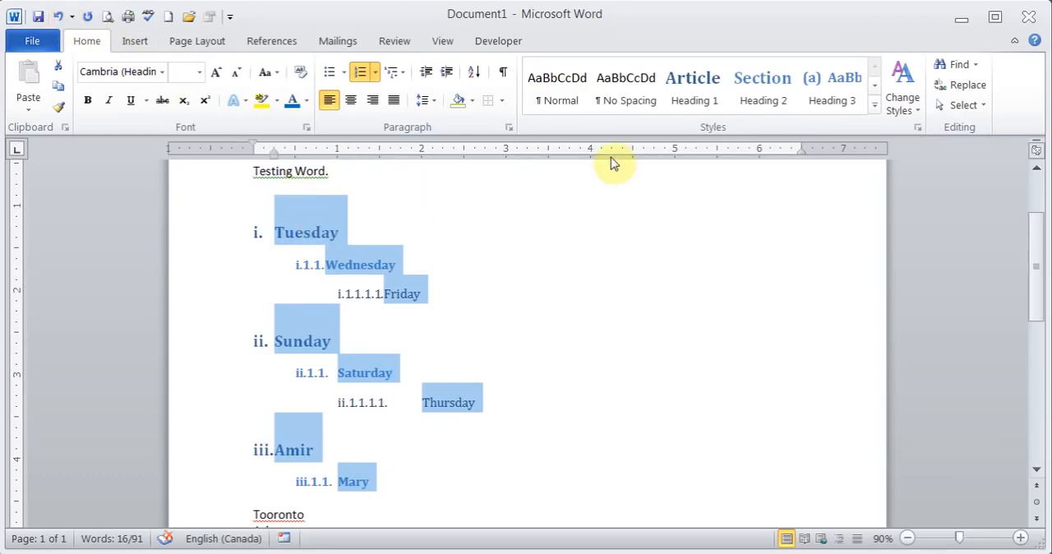
Reset the list to the No Spacing style and sort its lines as text paragraphs in ascending order.
{"action": "left_click", "coordinate": [637, 97]}
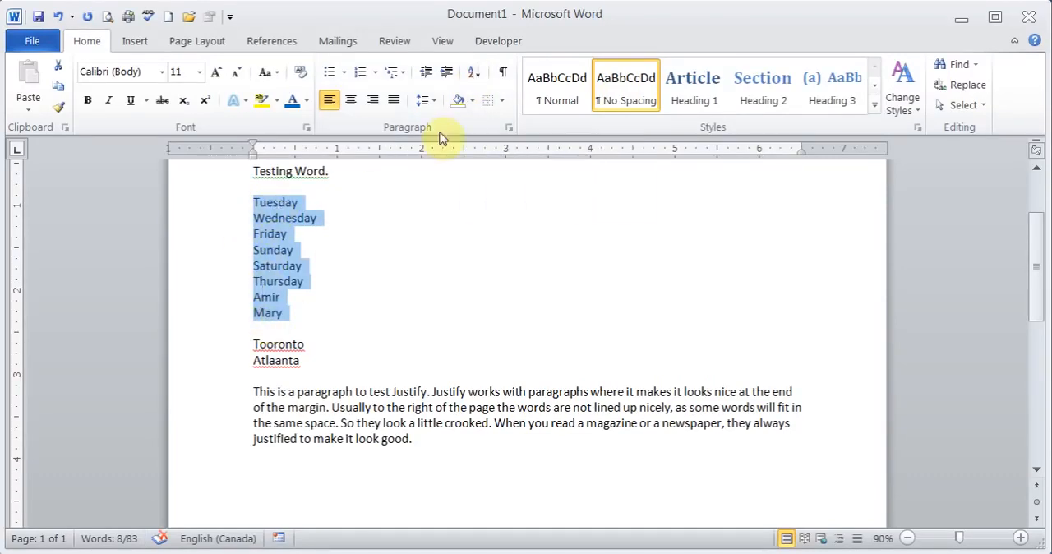
{"action": "left_click", "coordinate": [475, 73]}
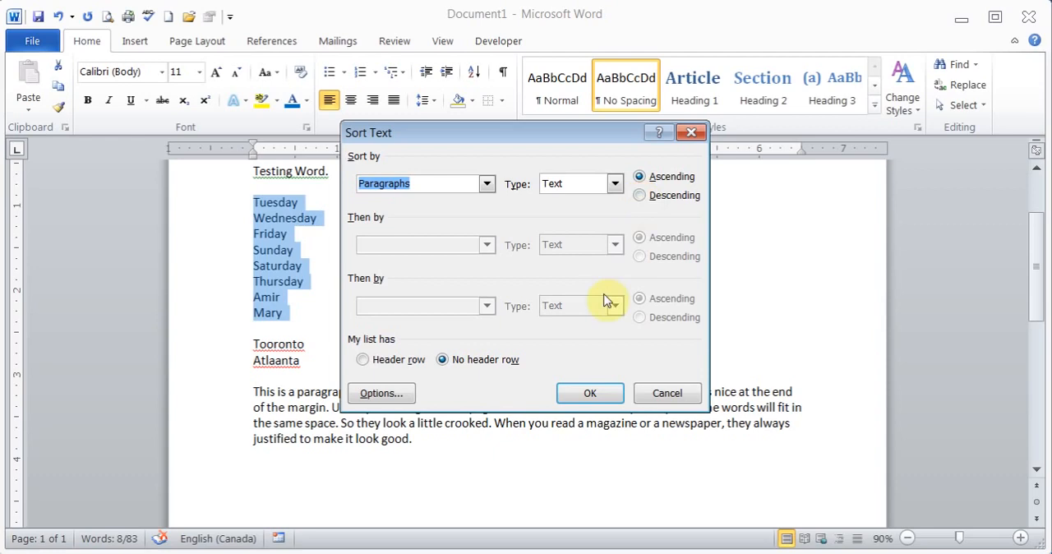
{"action": "left_click", "coordinate": [580, 391]}
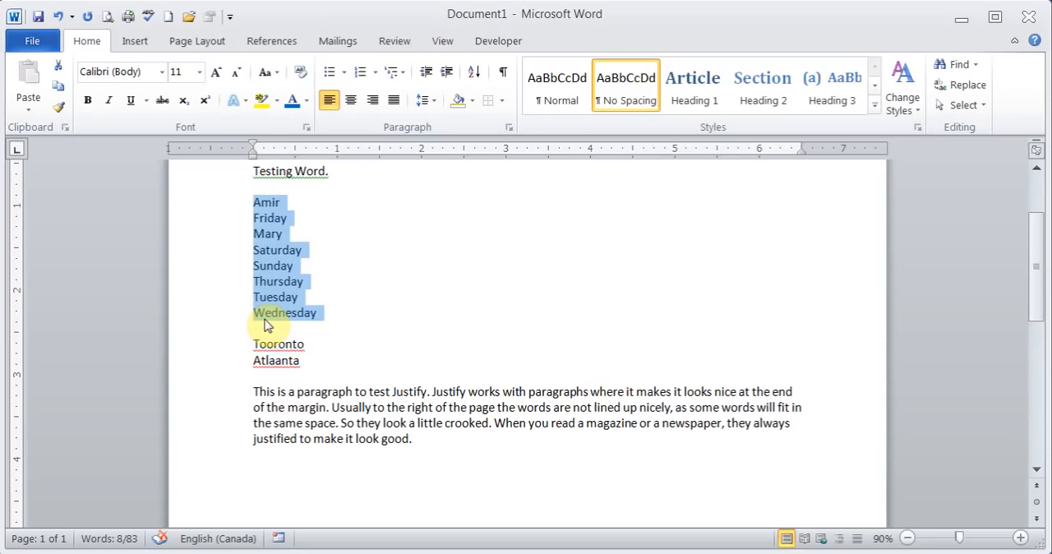
{"action": "left_click", "coordinate": [324, 200]}
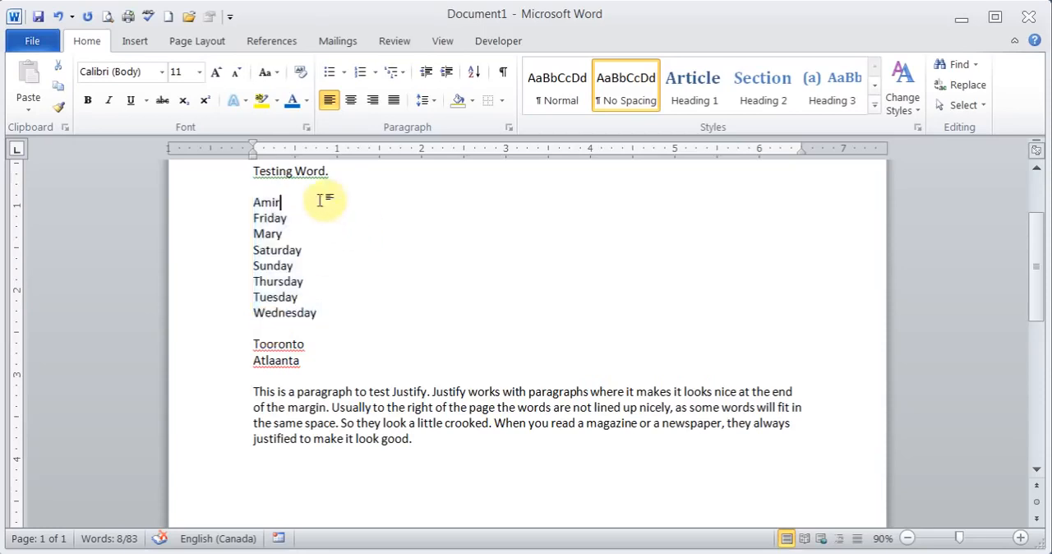
Add an empty paragraph after the Justify test paragraph with paragraph marks shown, and hide the marks again.
{"action": "left_click", "coordinate": [505, 74]}
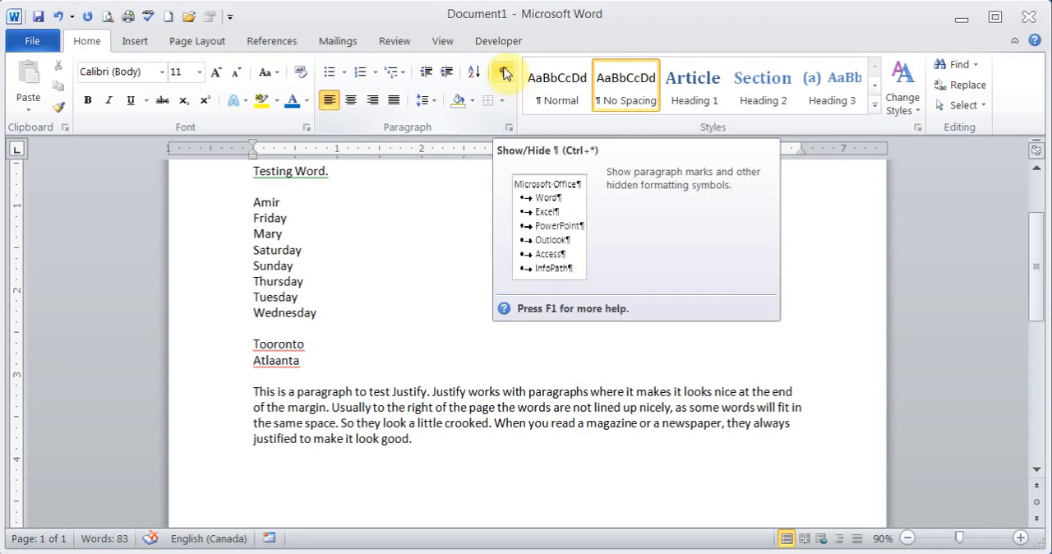
{"action": "left_click", "coordinate": [506, 74]}
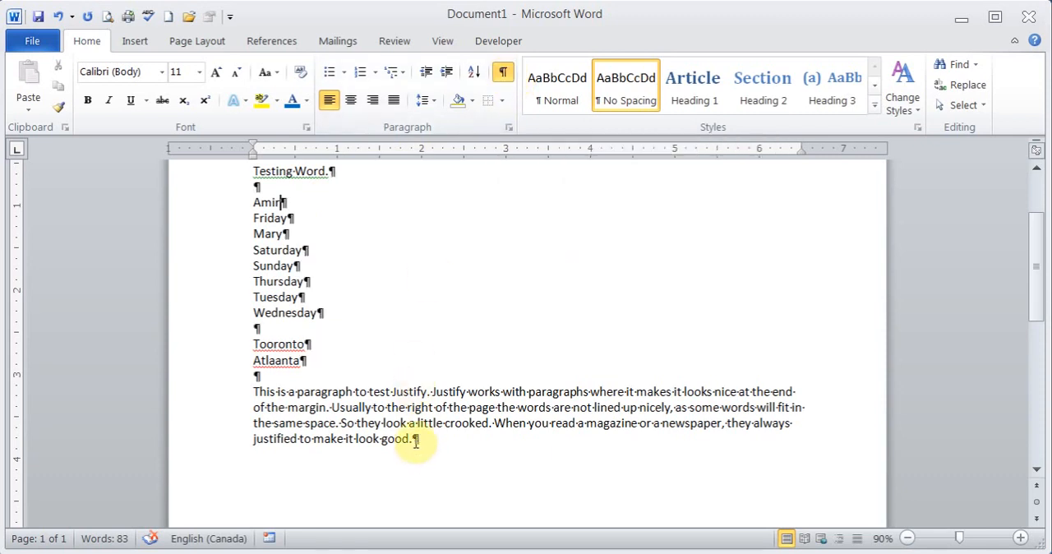
{"action": "left_click", "coordinate": [324, 312]}
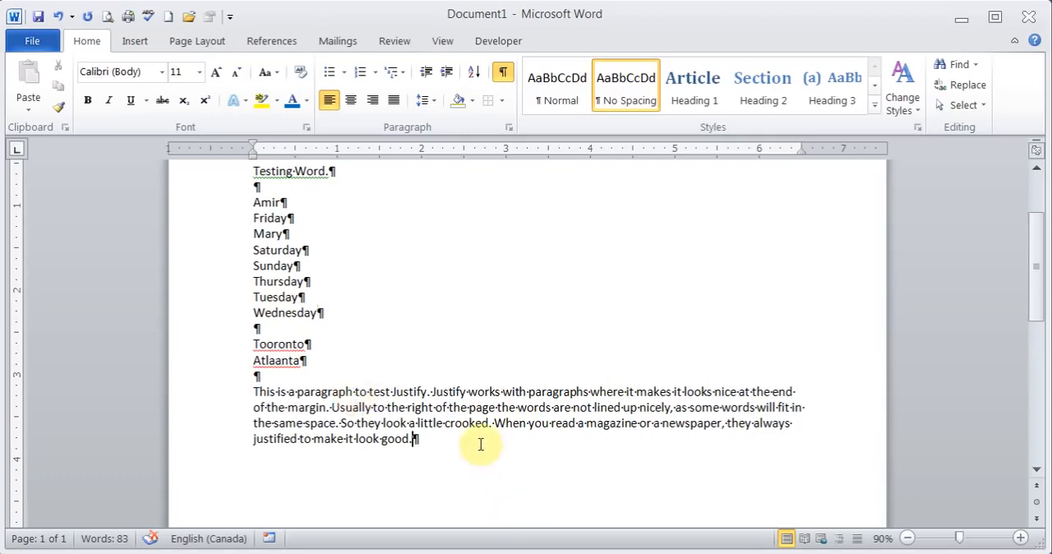
{"action": "key", "text": "Return"}
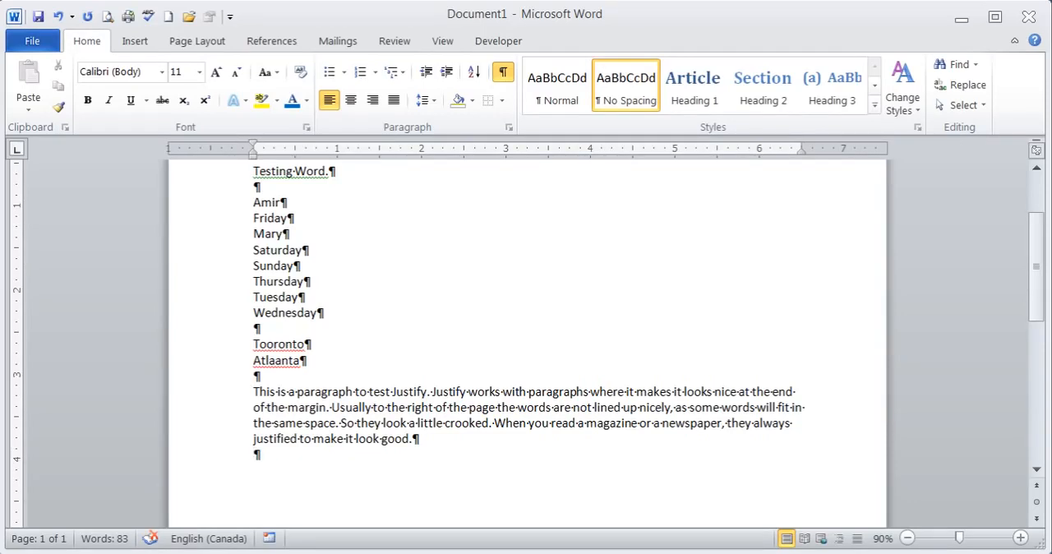
{"action": "left_click", "coordinate": [504, 78]}
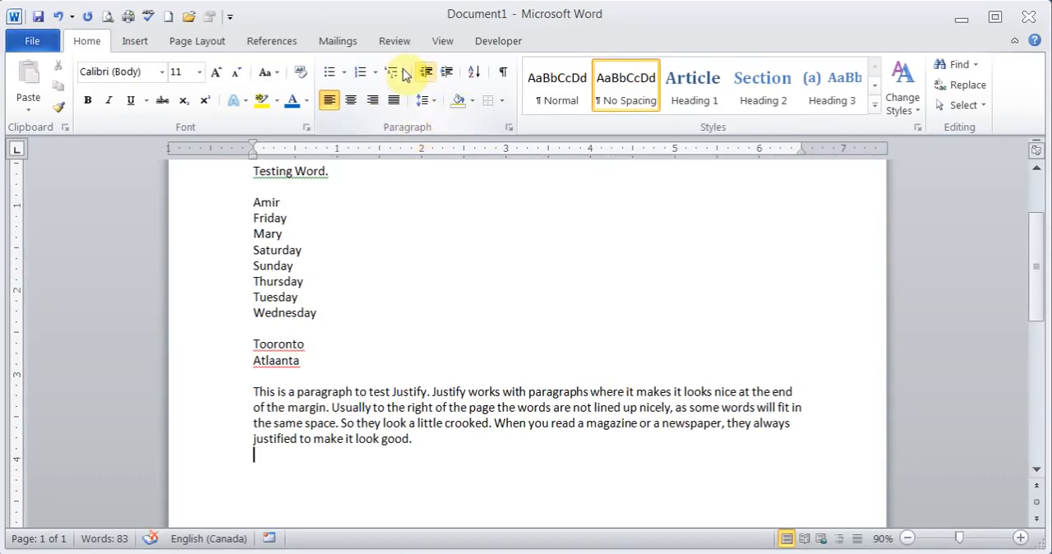
Examine the indentation and spacing options in the Paragraph settings, and close them without changes.
{"action": "left_click", "coordinate": [508, 128]}
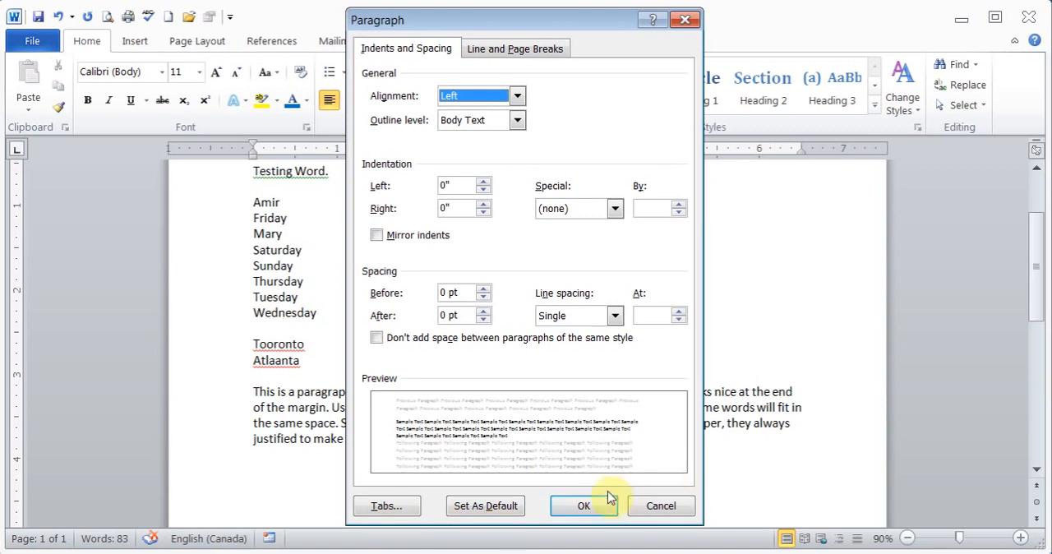
{"action": "left_click", "coordinate": [658, 506]}
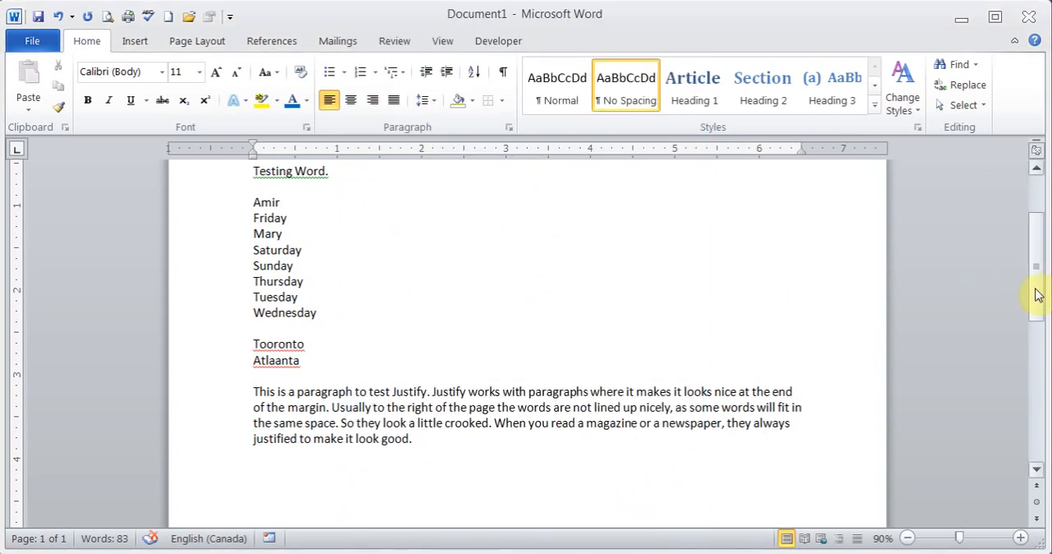
Try the Heading 1 and Title styles on the red heading line, and set it to the No Spacing style.
{"action": "left_click_drag", "start_coordinate": [1034, 294], "coordinate": [1034, 221]}
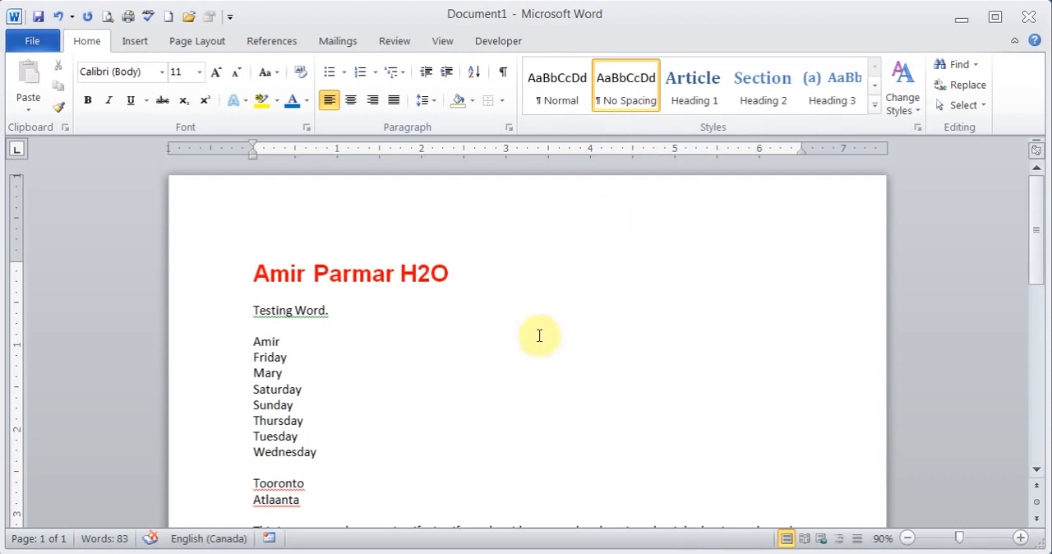
{"action": "left_click", "coordinate": [219, 271]}
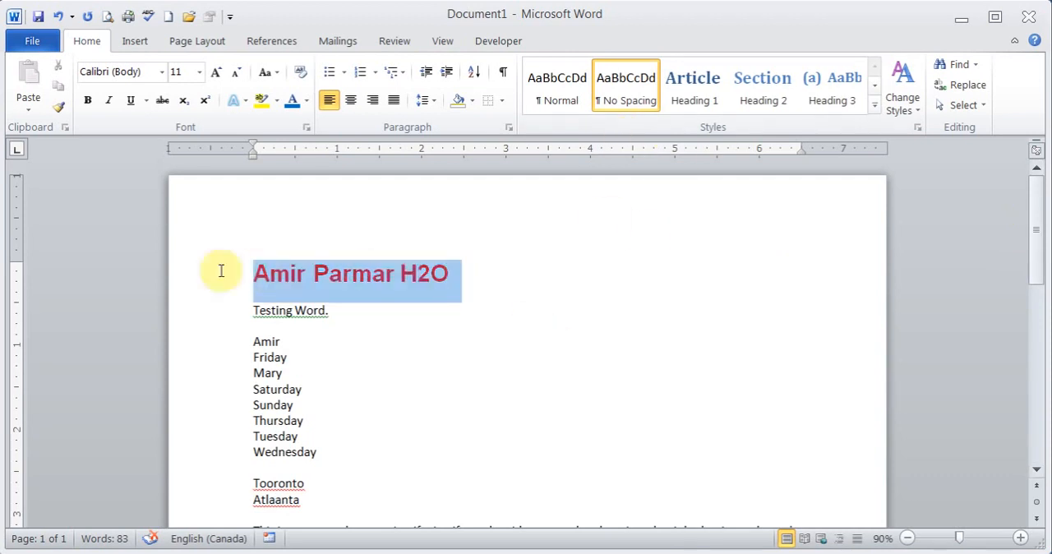
{"action": "left_click", "coordinate": [699, 94]}
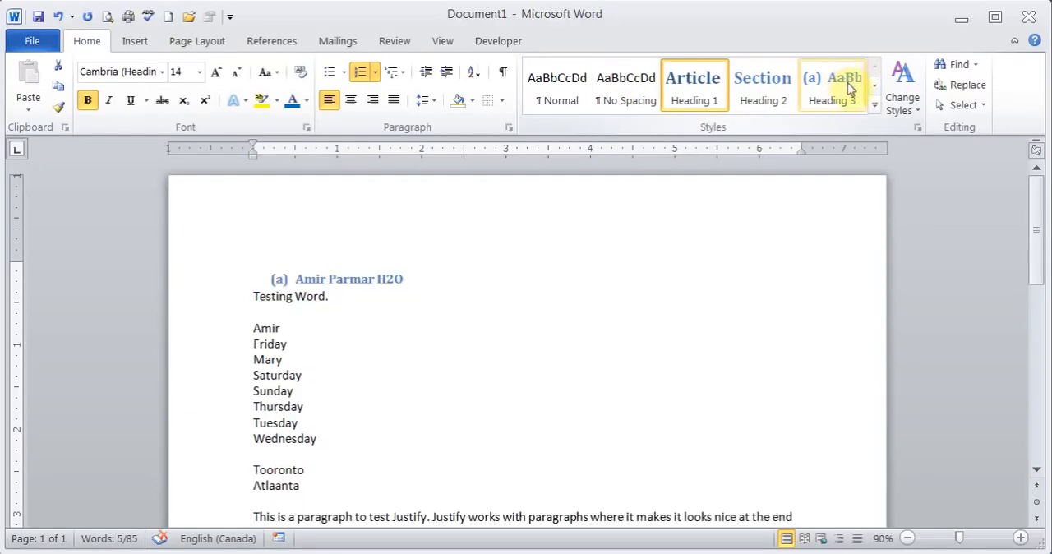
{"action": "left_click", "coordinate": [875, 105]}
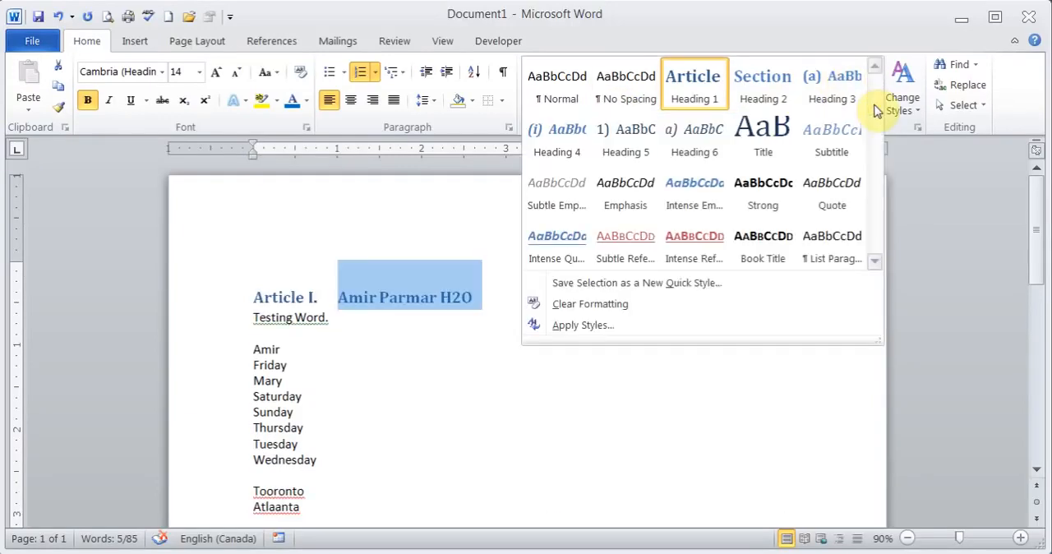
{"action": "left_click", "coordinate": [757, 152]}
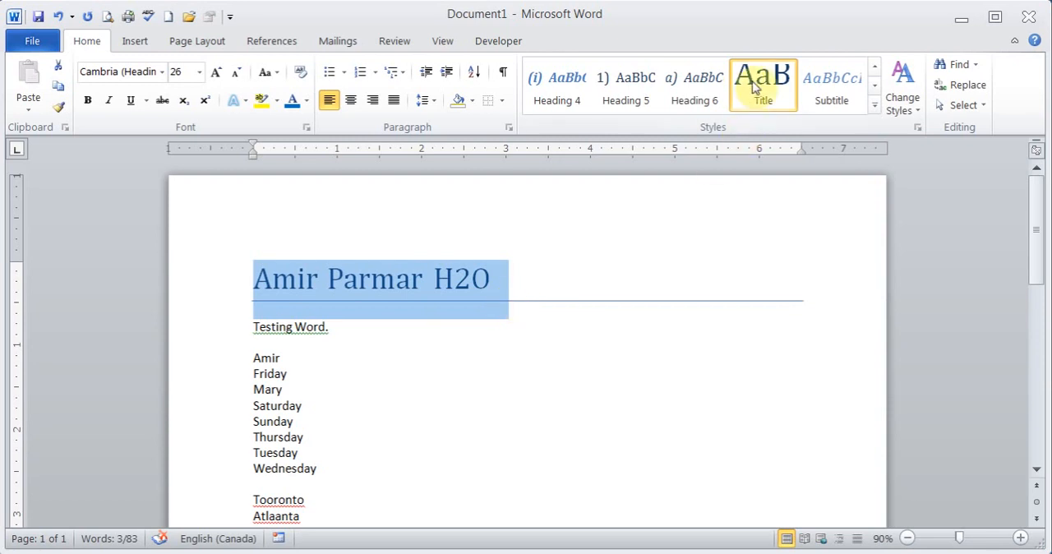
{"action": "left_click", "coordinate": [876, 107]}
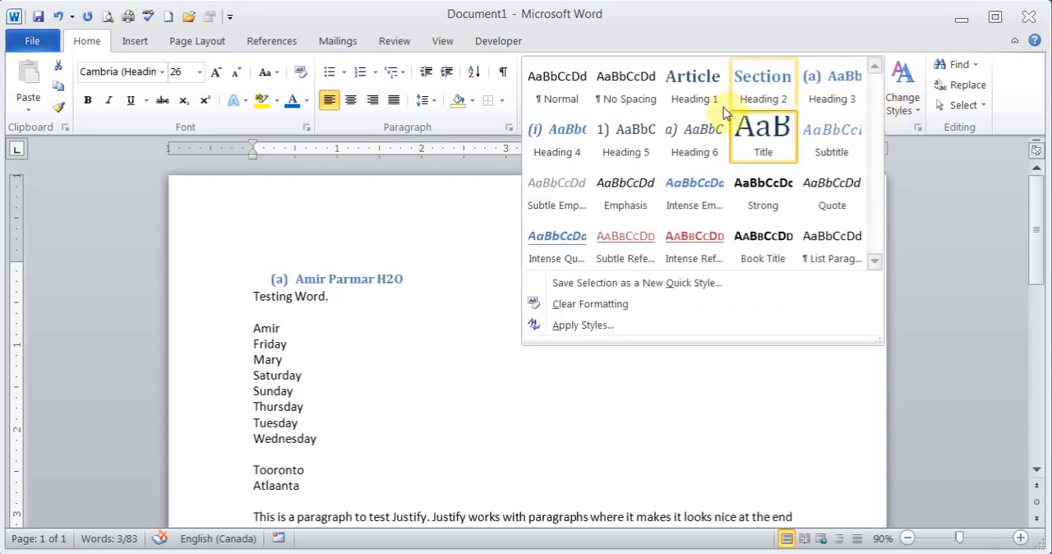
{"action": "left_click", "coordinate": [631, 94]}
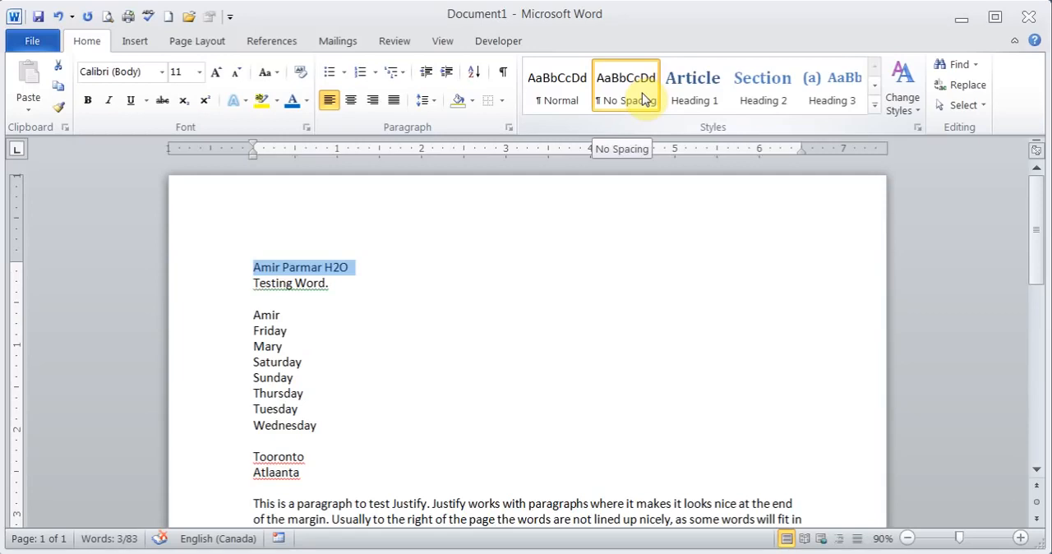
Examine the options for creating a new paragraph style, entering a first name as its name and viewing its font settings, and cancel.
{"action": "left_click", "coordinate": [918, 131]}
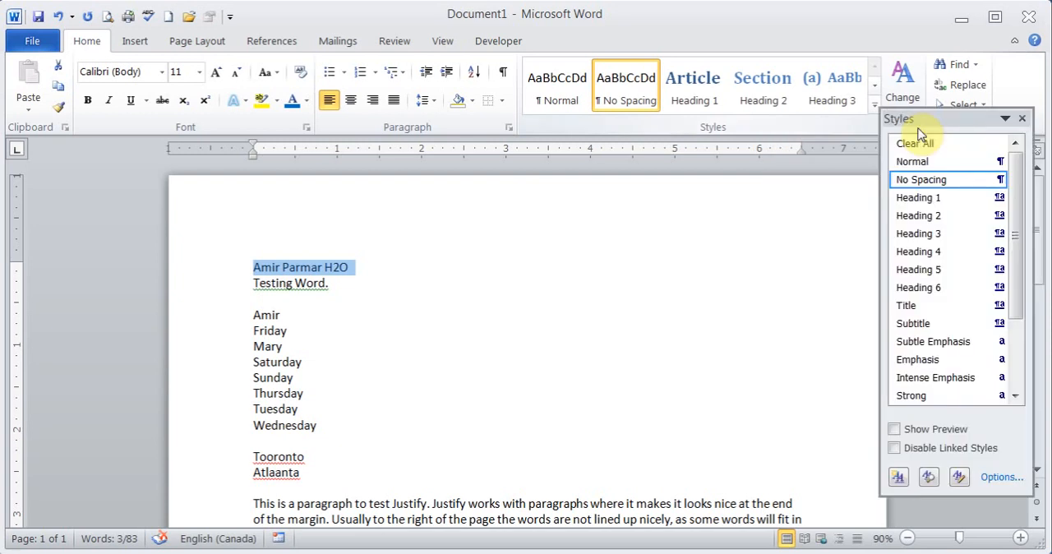
{"action": "left_click", "coordinate": [898, 478]}
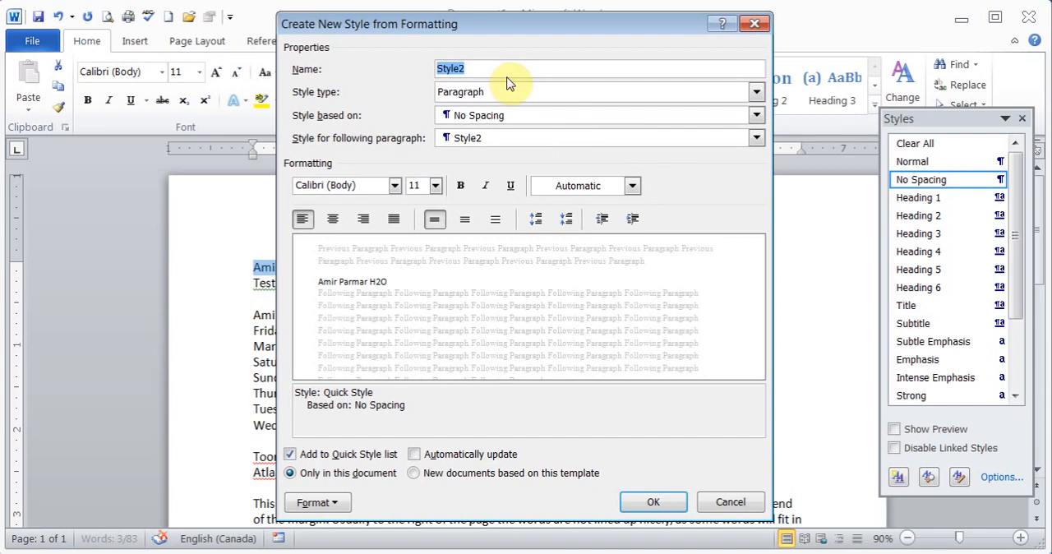
{"action": "type", "text": "Amir"}
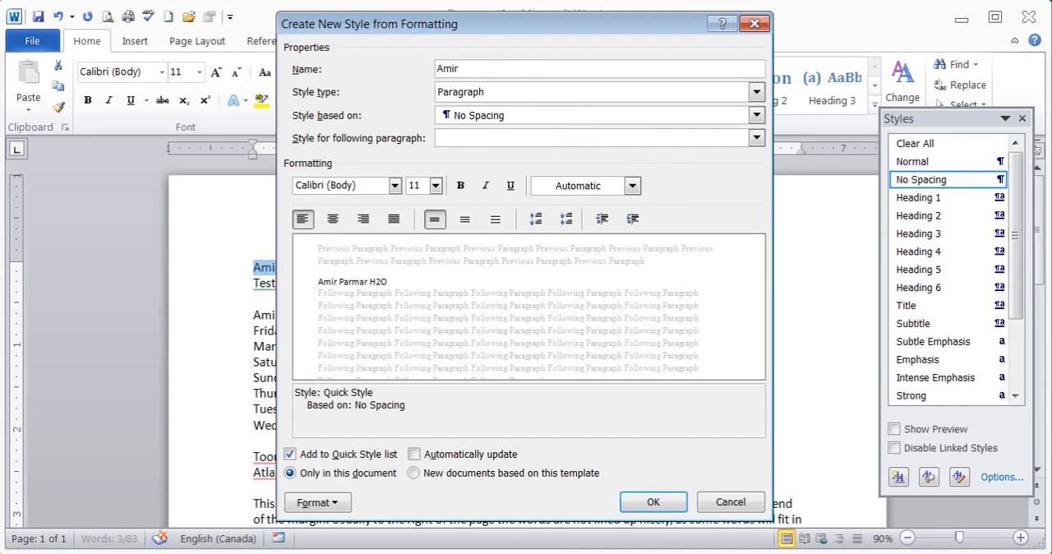
{"action": "left_click", "coordinate": [395, 186]}
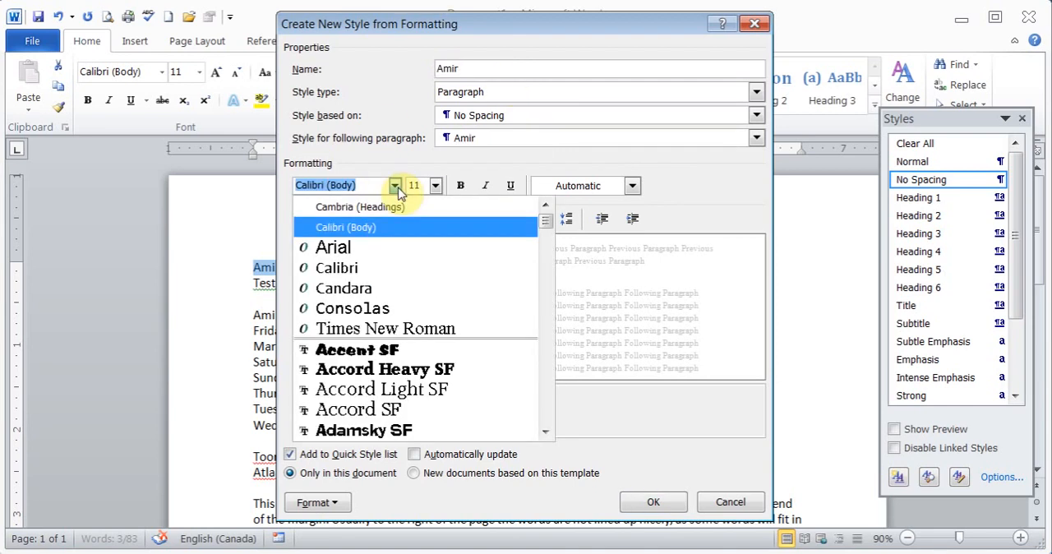
{"action": "left_click", "coordinate": [396, 185]}
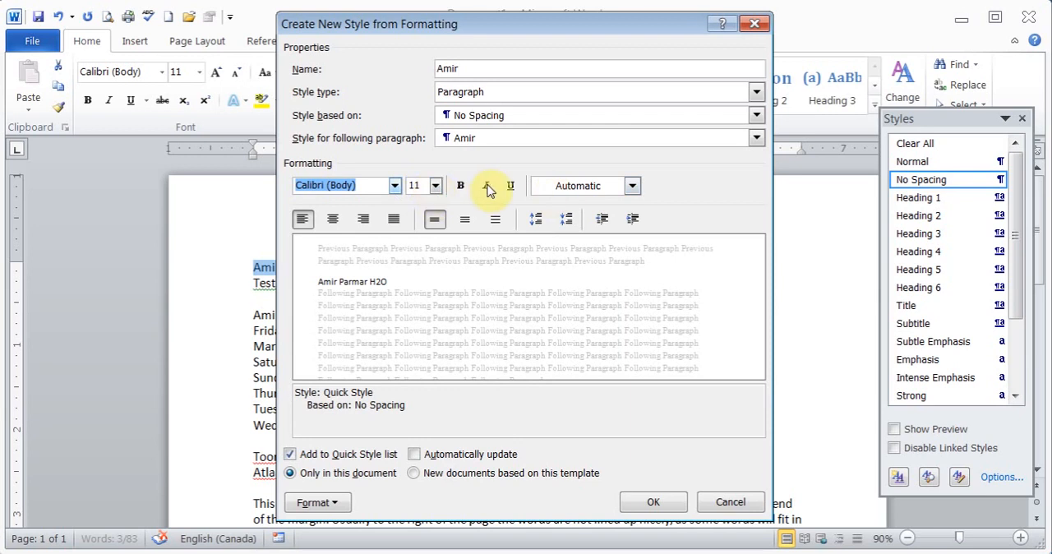
{"action": "left_click", "coordinate": [337, 504]}
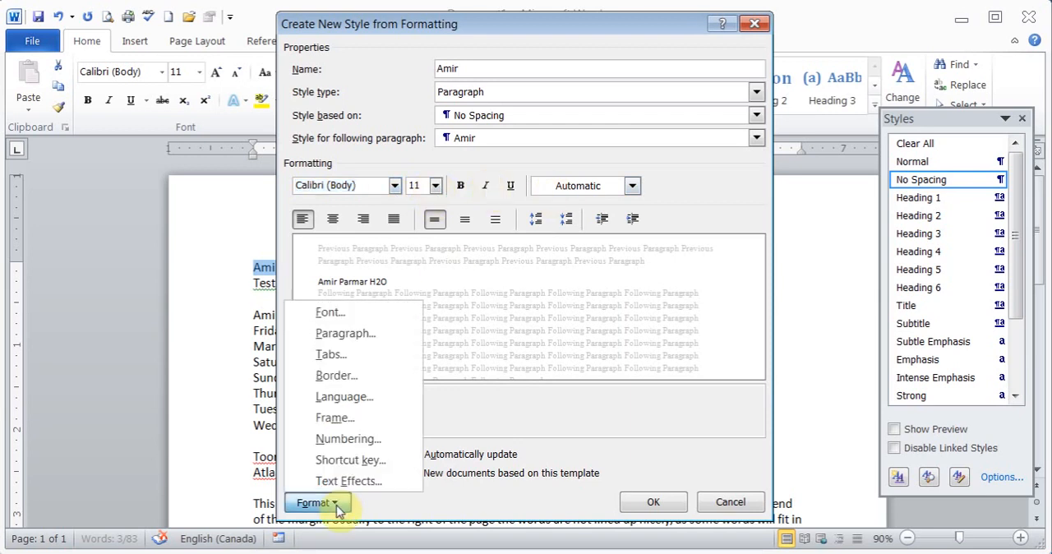
{"action": "left_click", "coordinate": [356, 313]}
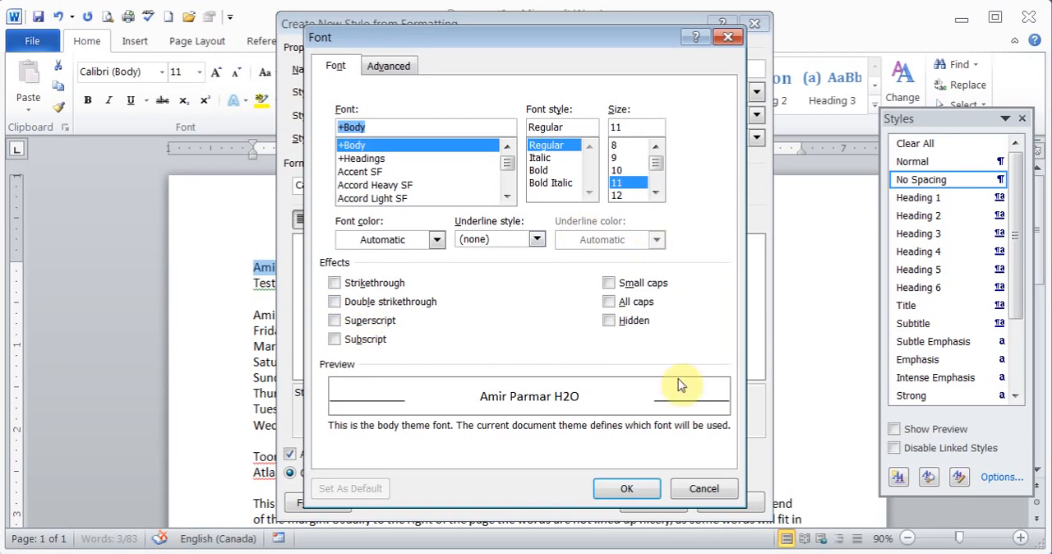
{"action": "left_click", "coordinate": [704, 488]}
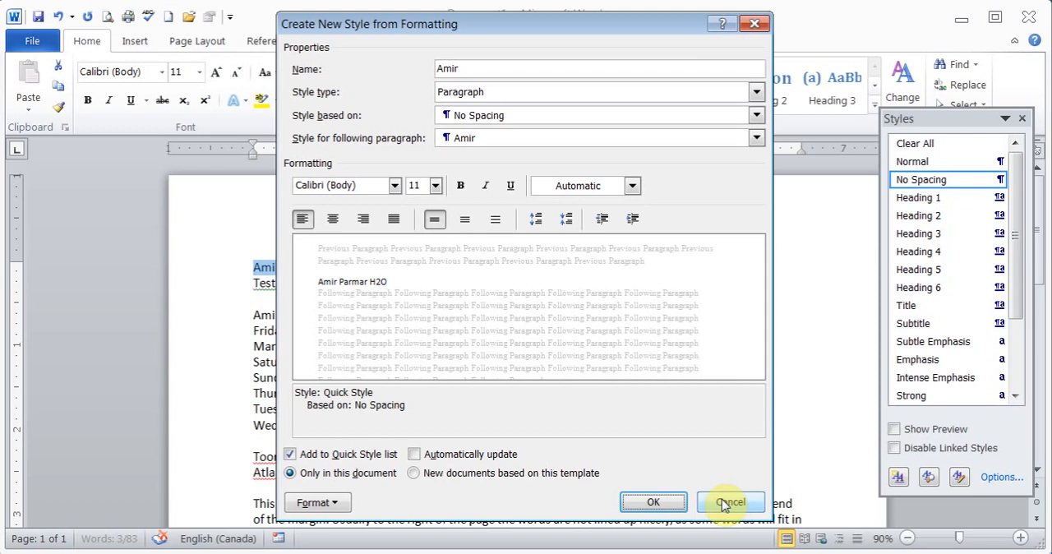
{"action": "left_click", "coordinate": [724, 503]}
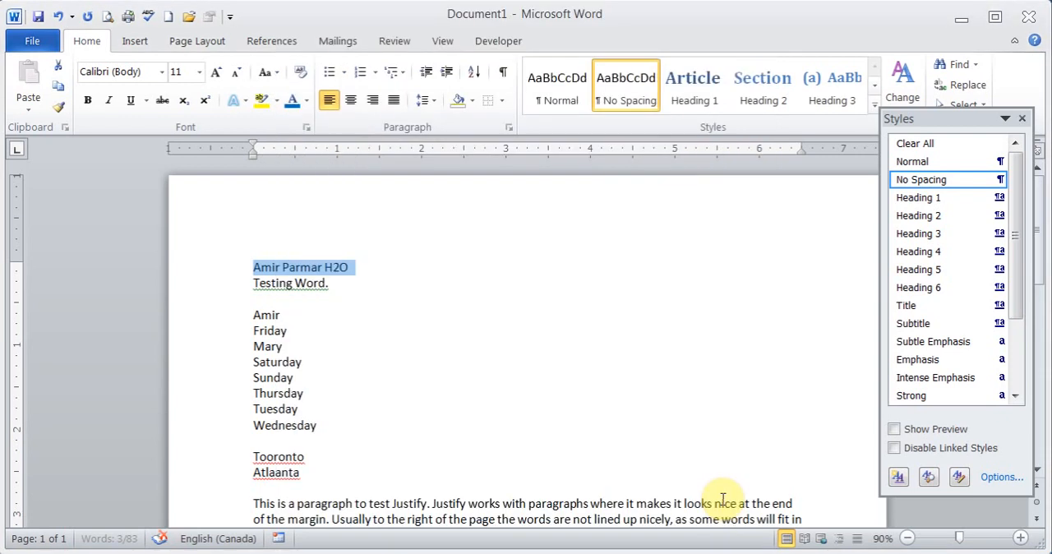
{"action": "left_click", "coordinate": [1021, 118]}
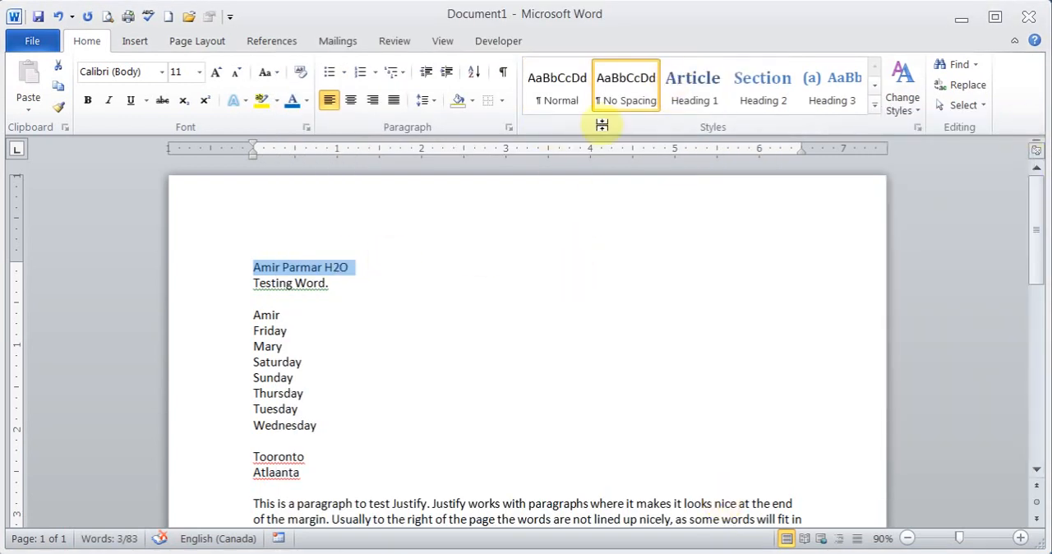
Examine the No Spacing style's modification options, including the font size choices, and close them without changes.
{"action": "right_click", "coordinate": [620, 97]}
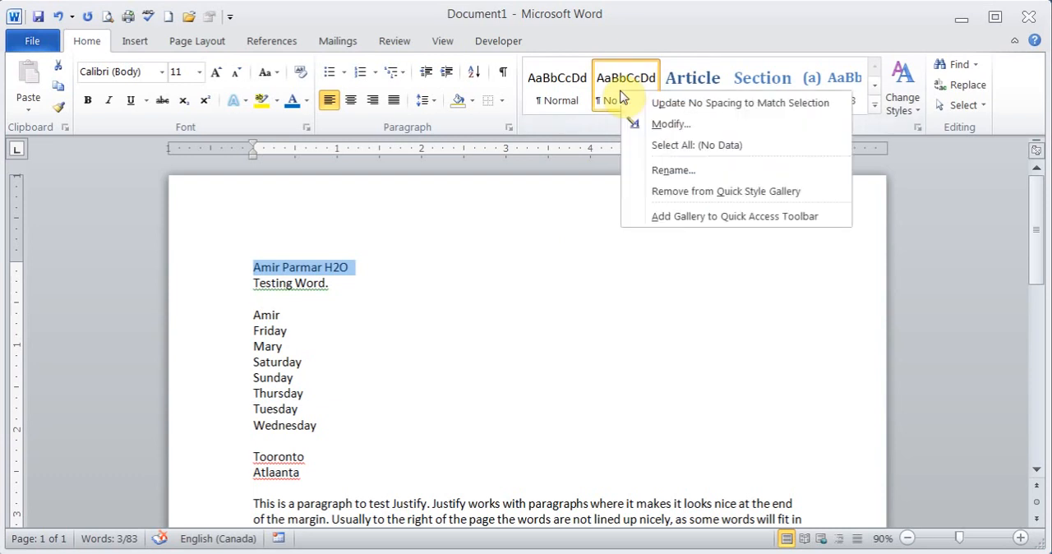
{"action": "left_click", "coordinate": [673, 125]}
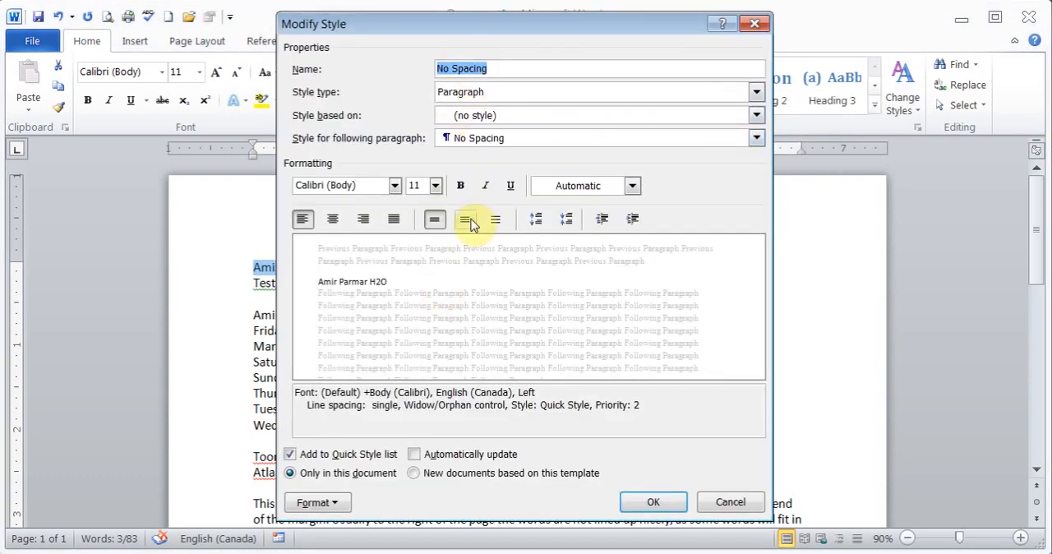
{"action": "left_click", "coordinate": [436, 187]}
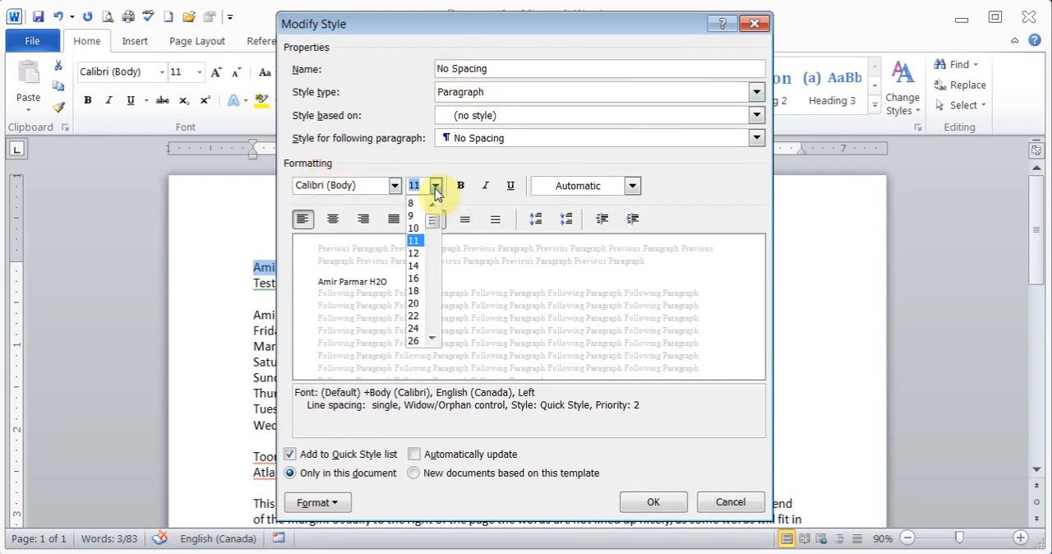
{"action": "left_click", "coordinate": [380, 175]}
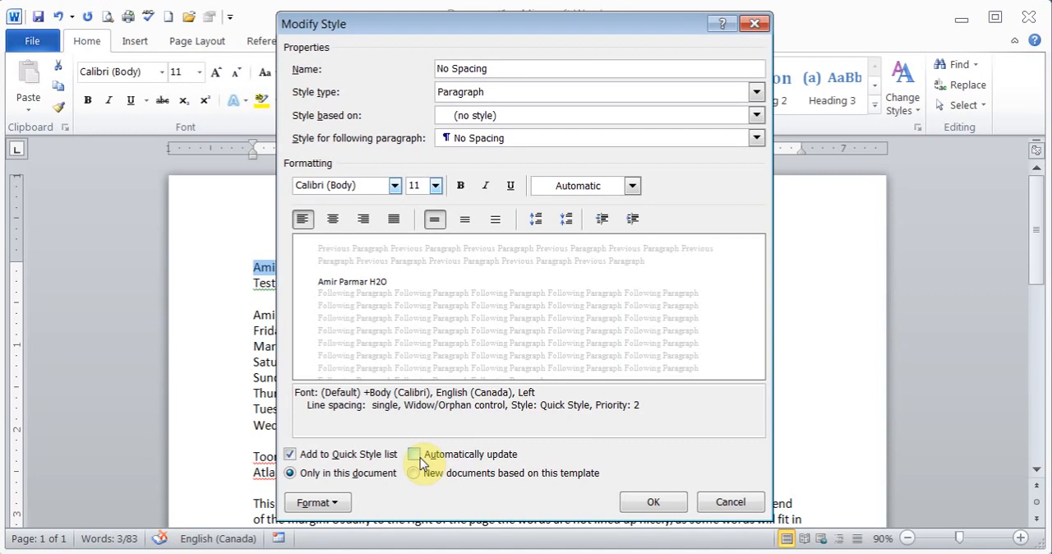
{"action": "left_click", "coordinate": [730, 502]}
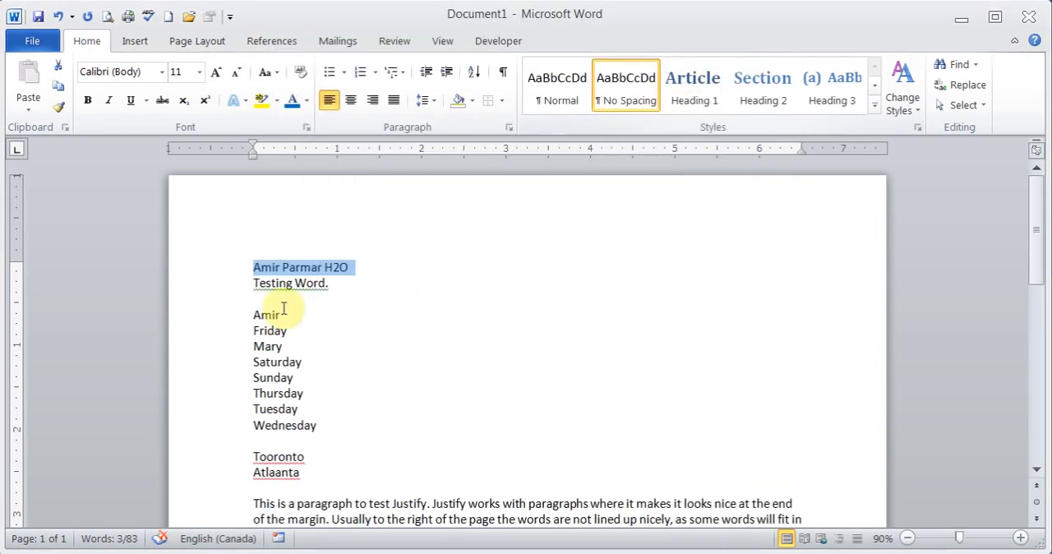
Search the document for "Toronto" starting from the beginning of the first line, and close the search.
{"action": "left_click", "coordinate": [254, 270]}
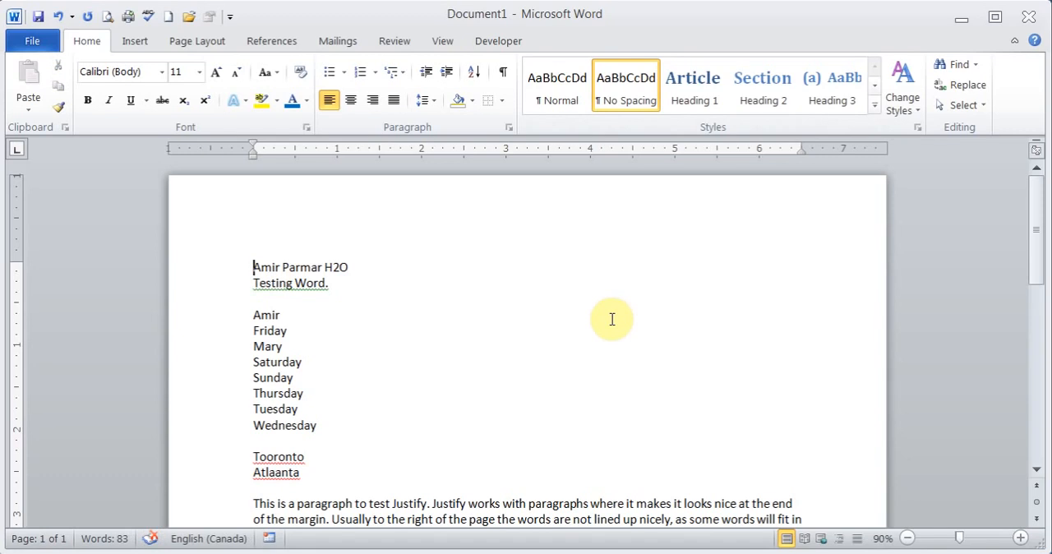
{"action": "left_click", "coordinate": [976, 65]}
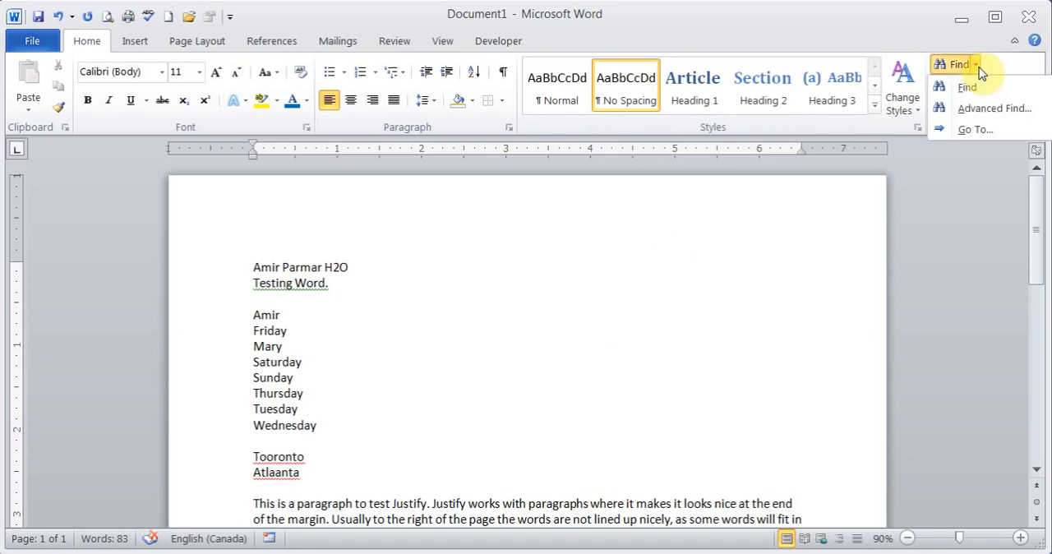
{"action": "left_click", "coordinate": [970, 86]}
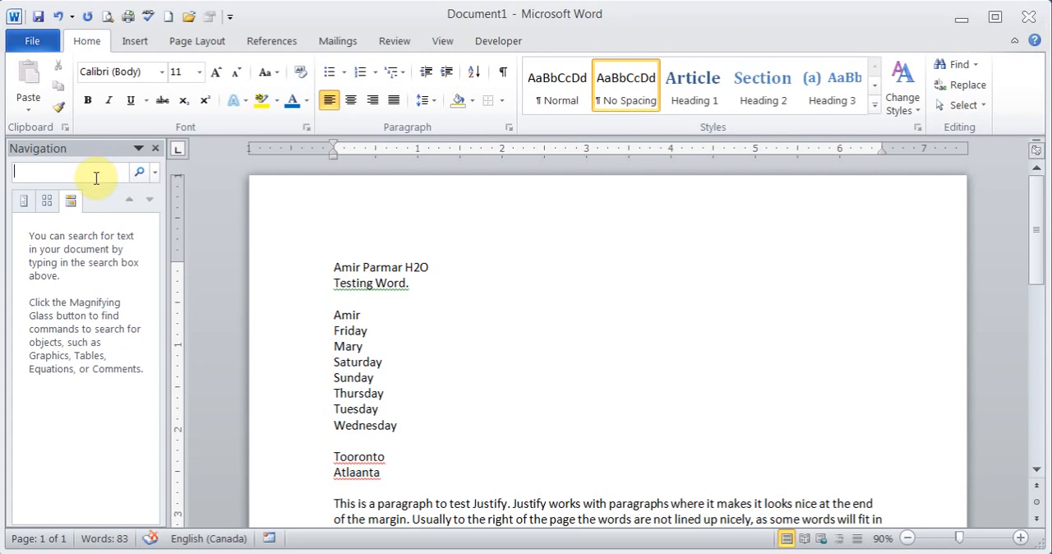
{"action": "type", "text": "Toronto"}
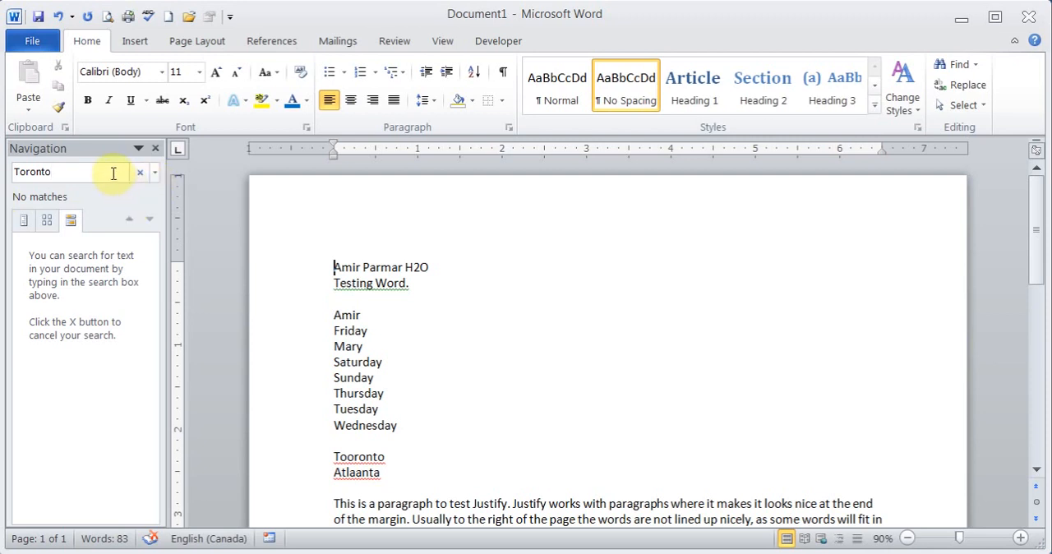
{"action": "left_click", "coordinate": [156, 148]}
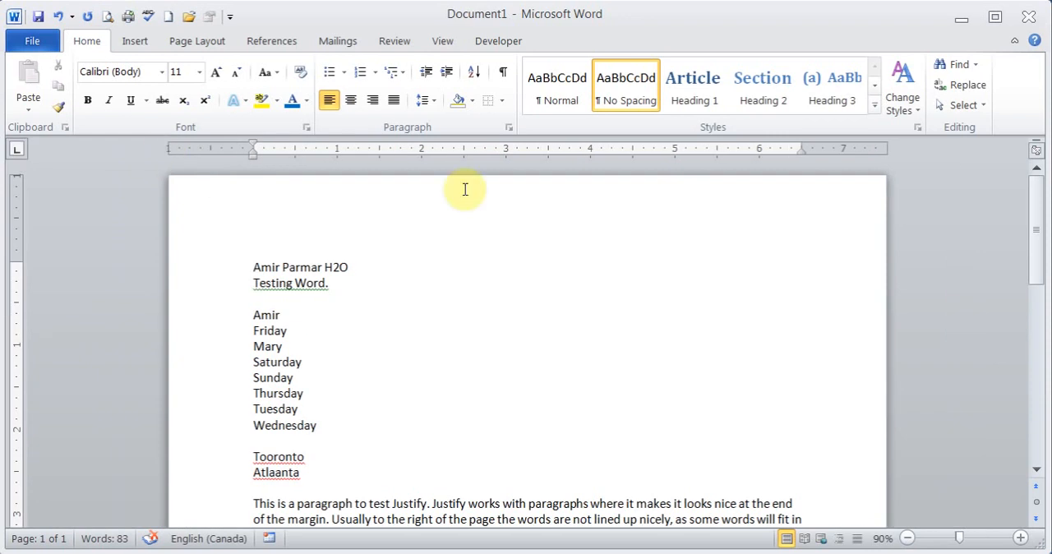
Search the document for the misspelled word "Tooronto", close the search, and place the cursor at the end of that word.
{"action": "left_click", "coordinate": [949, 69]}
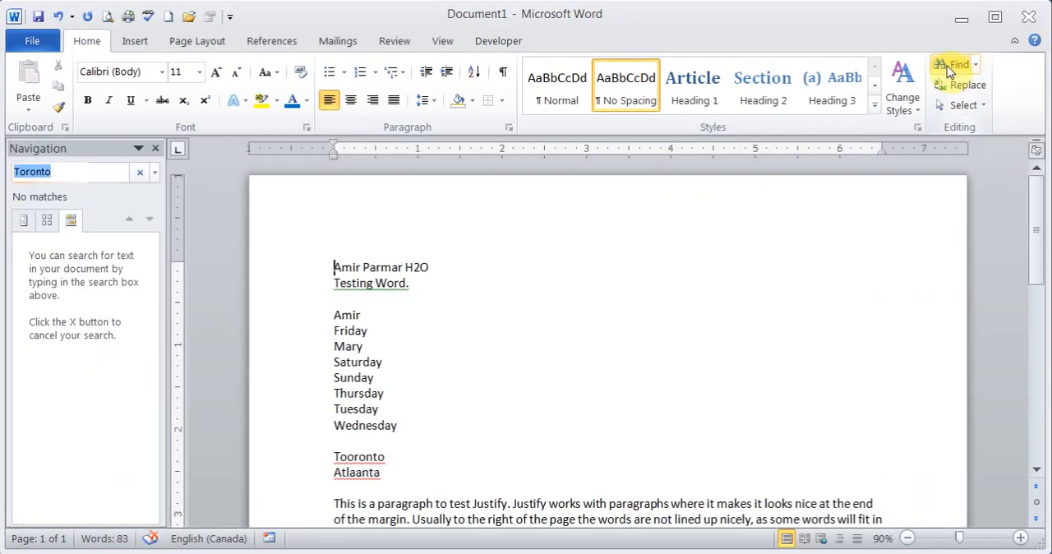
{"action": "left_click", "coordinate": [79, 217]}
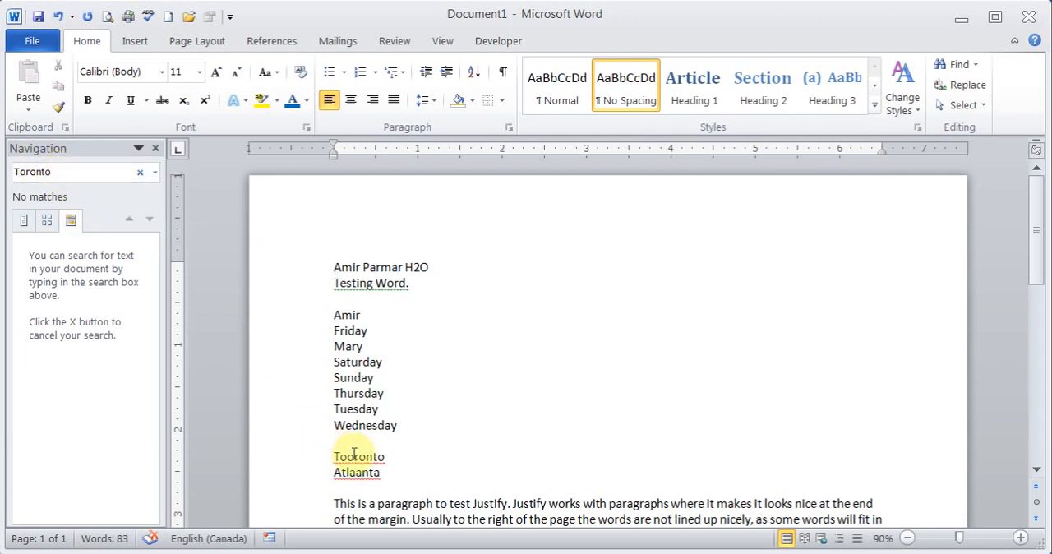
{"action": "left_click", "coordinate": [27, 171]}
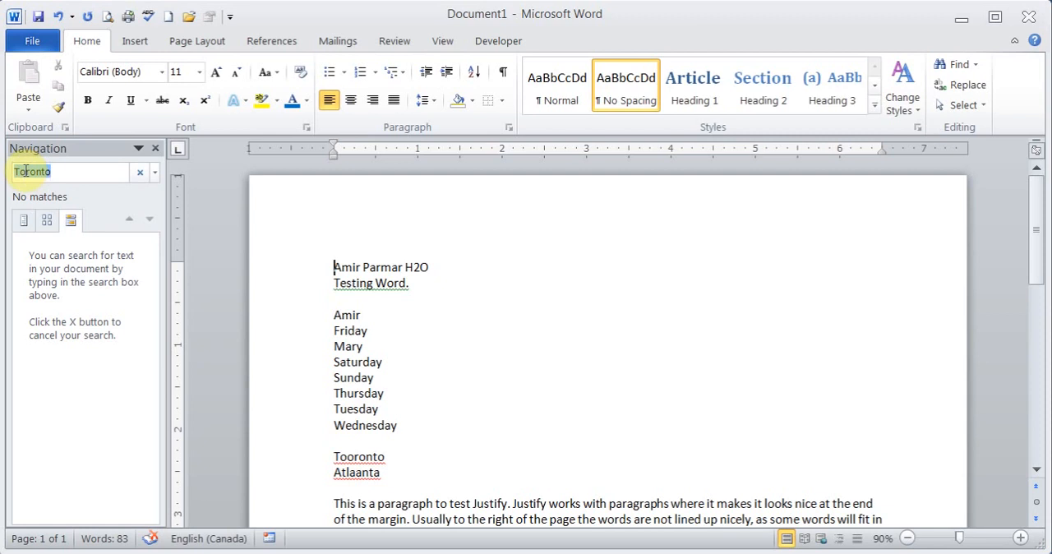
{"action": "type", "text": "Tooronto"}
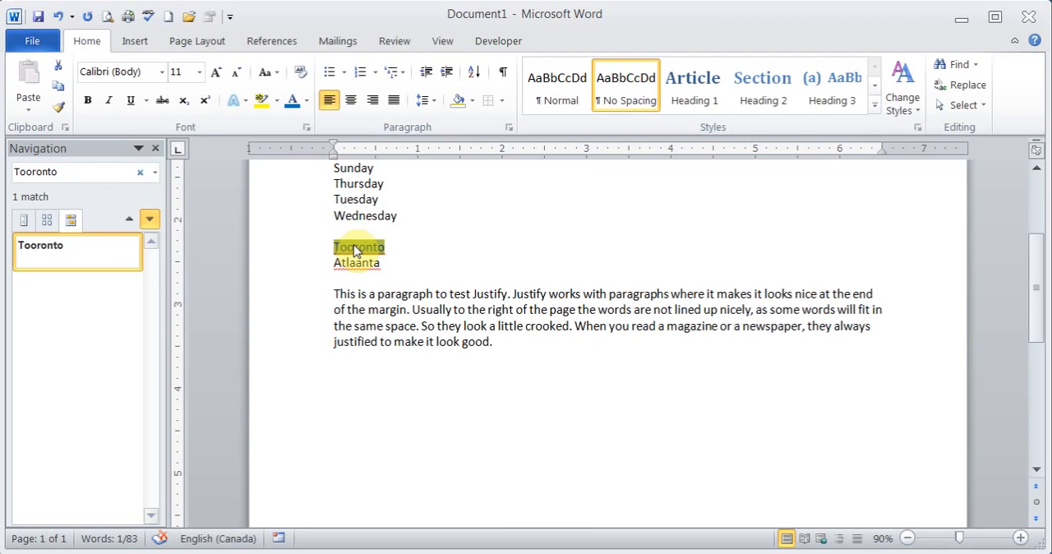
{"action": "left_click", "coordinate": [154, 148]}
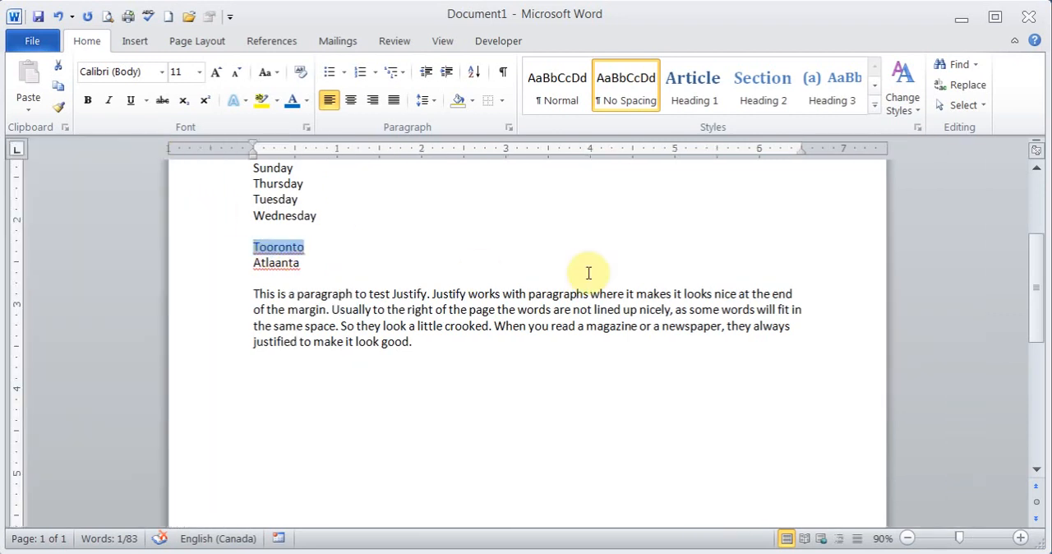
{"action": "left_click", "coordinate": [365, 253]}
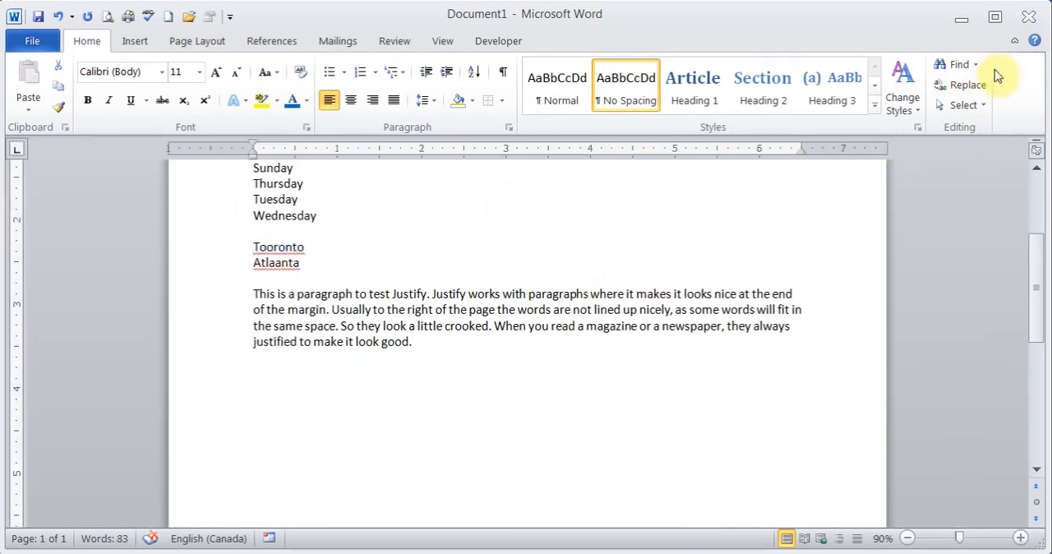
Examine the Find and Replace options with "Tooronto" as the search text, and close them without replacing anything.
{"action": "left_click", "coordinate": [971, 85]}
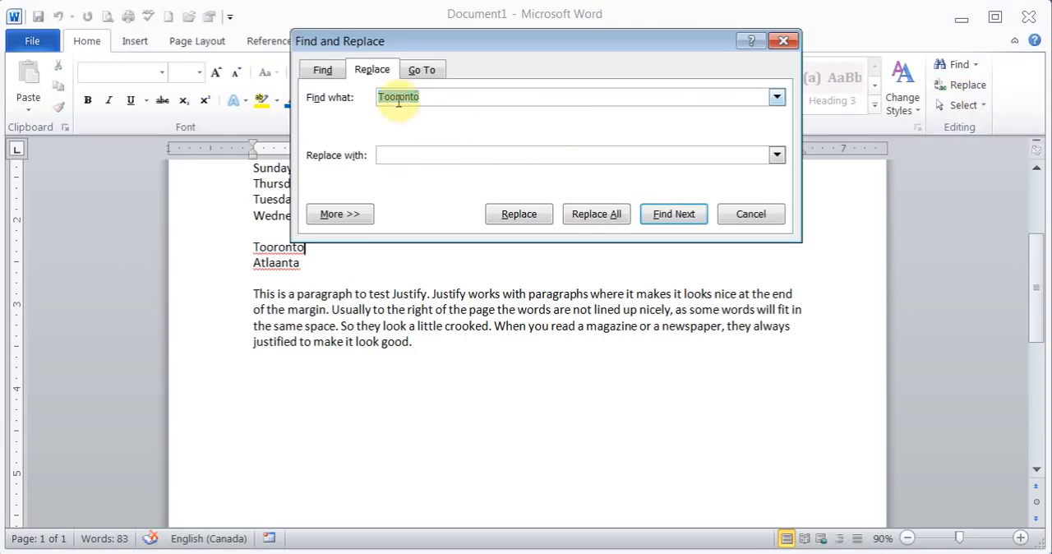
{"action": "left_click", "coordinate": [415, 157]}
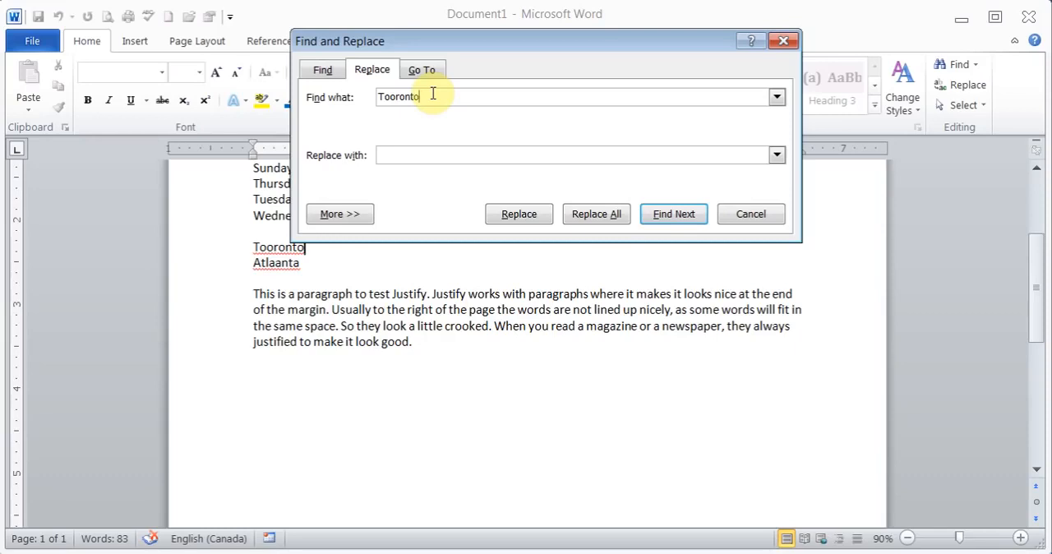
{"action": "left_click", "coordinate": [769, 220]}
Select the list's first line, Saturday, Tuesday and Atlaanta together, and set their font to Times New Roman.
{"action": "left_click_drag", "start_coordinate": [1035, 309], "coordinate": [1033, 263]}
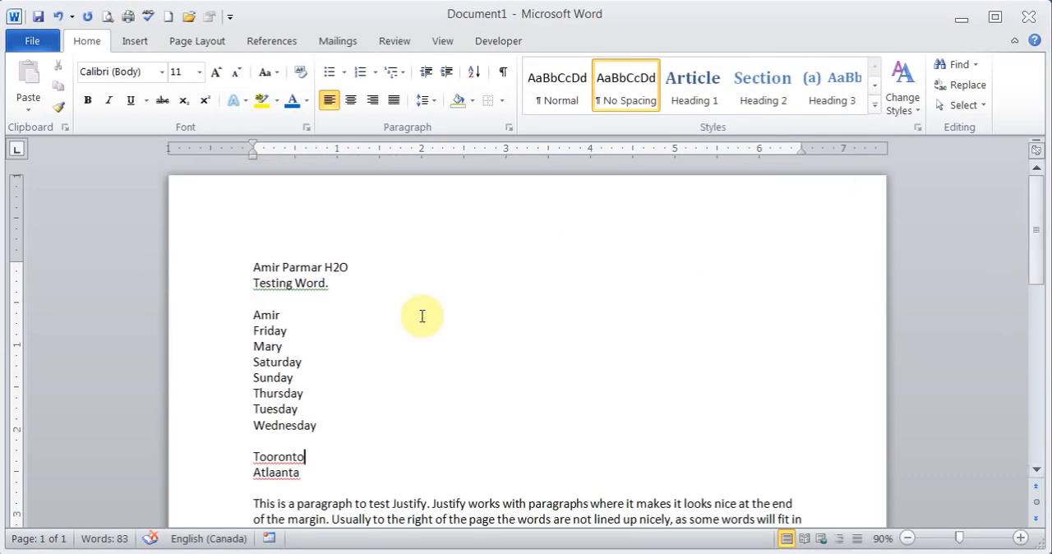
{"action": "left_click_drag", "start_coordinate": [256, 314], "coordinate": [281, 320]}
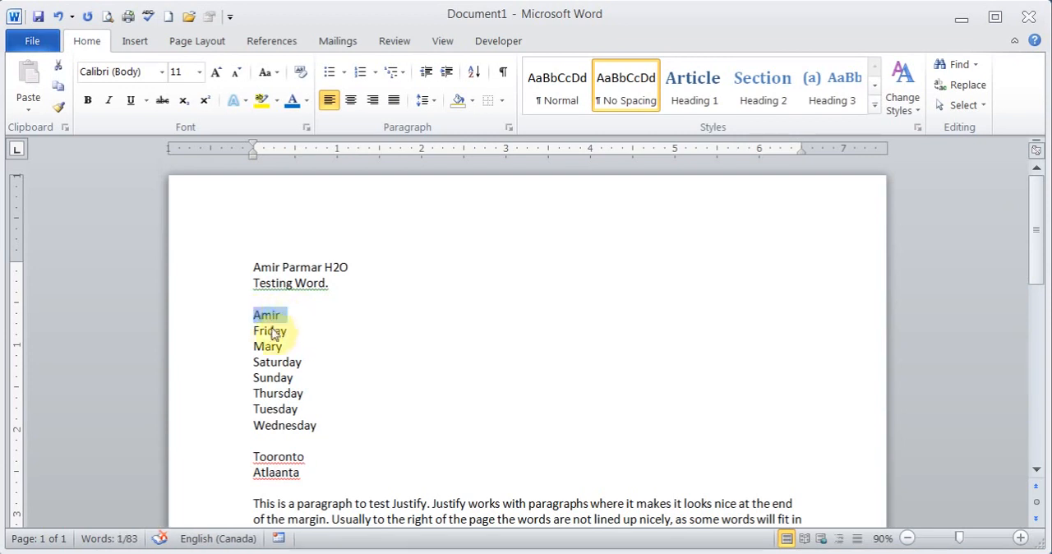
{"action": "left_click_drag", "start_coordinate": [254, 361], "coordinate": [306, 367]}
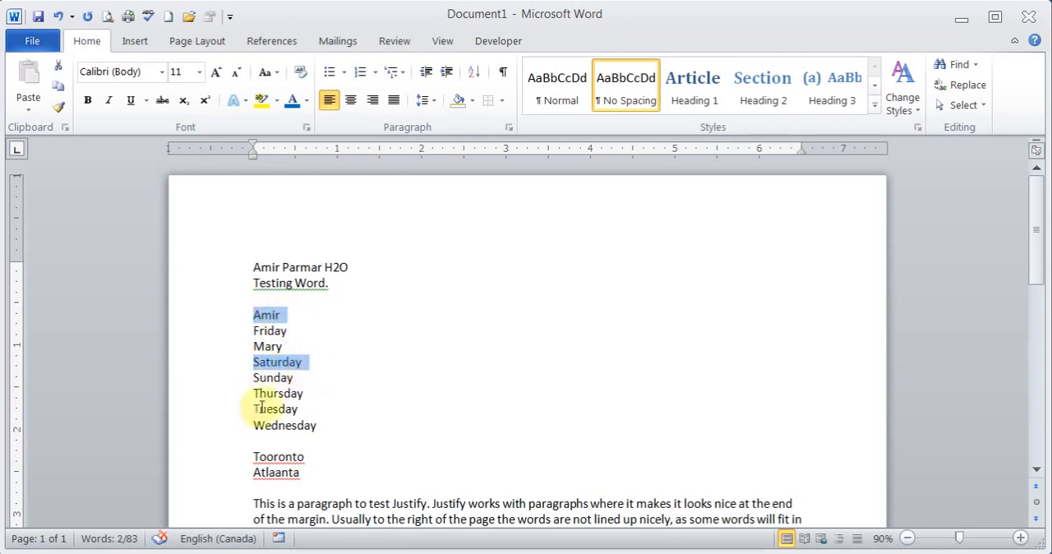
{"action": "left_click_drag", "start_coordinate": [253, 409], "coordinate": [303, 413]}
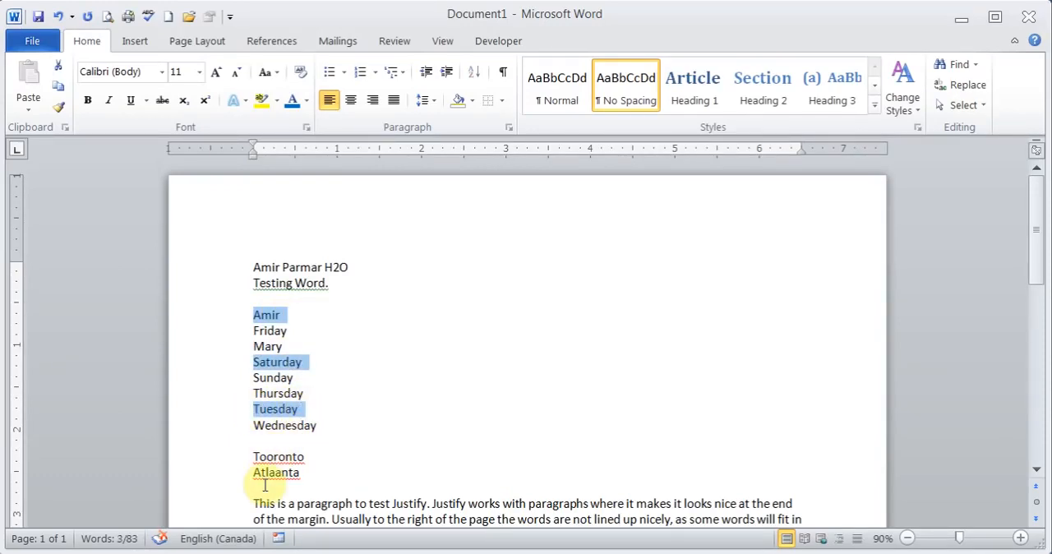
{"action": "left_click_drag", "start_coordinate": [254, 471], "coordinate": [310, 478]}
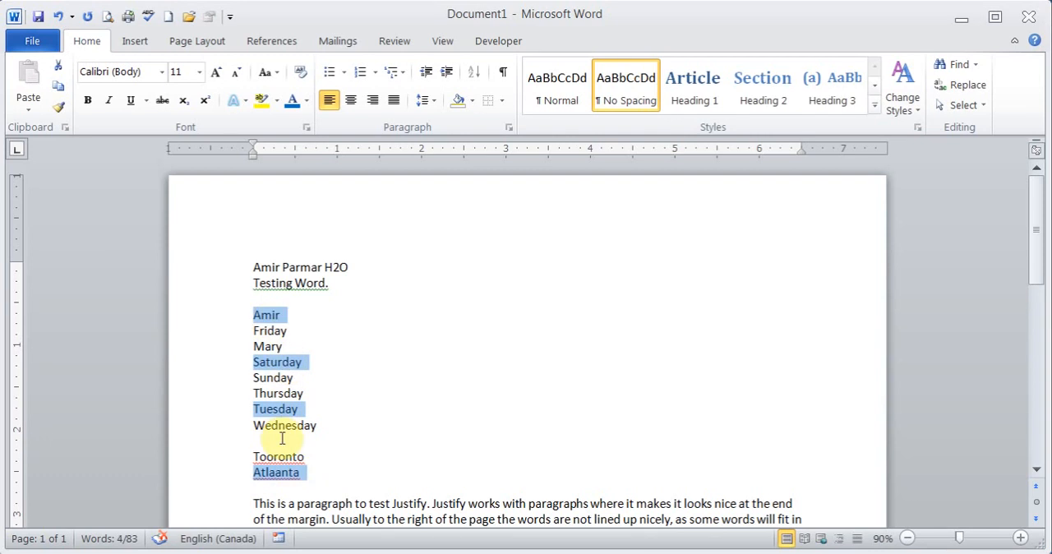
{"action": "left_click", "coordinate": [163, 73]}
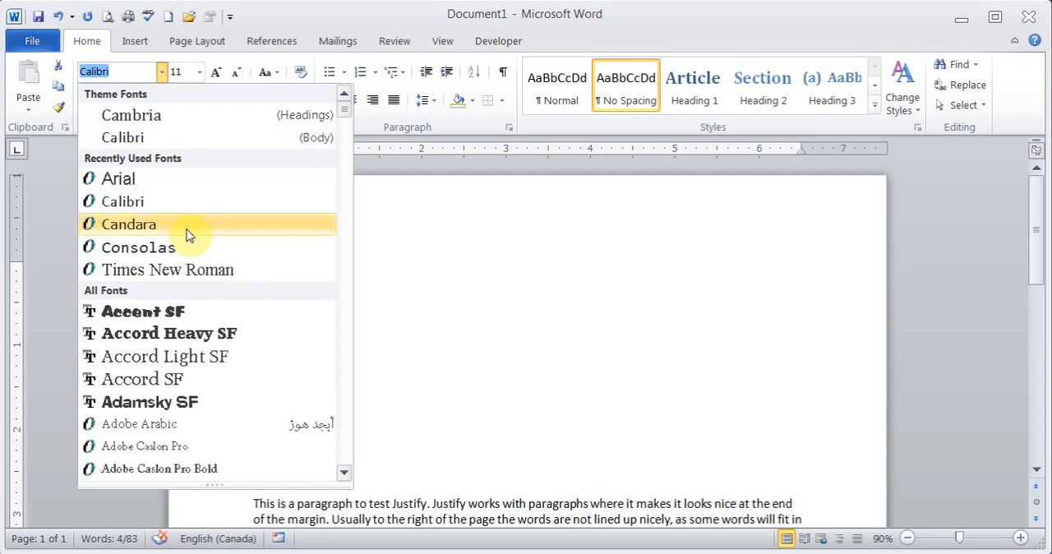
{"action": "left_click", "coordinate": [206, 269]}
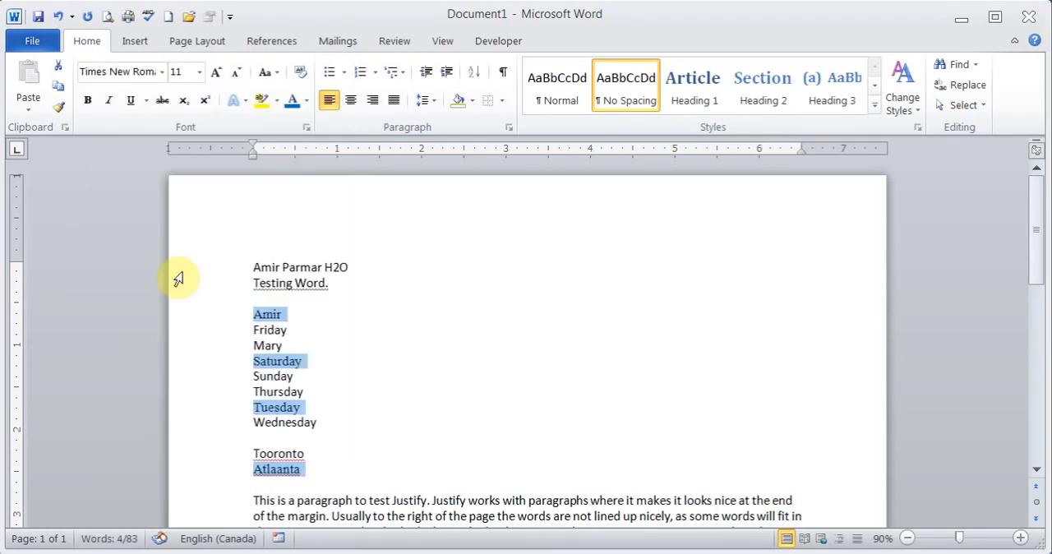
Place the cursor before the first line, open Find and Replace for replacing, clear the search text, and expand the search options.
{"action": "left_click", "coordinate": [256, 265]}
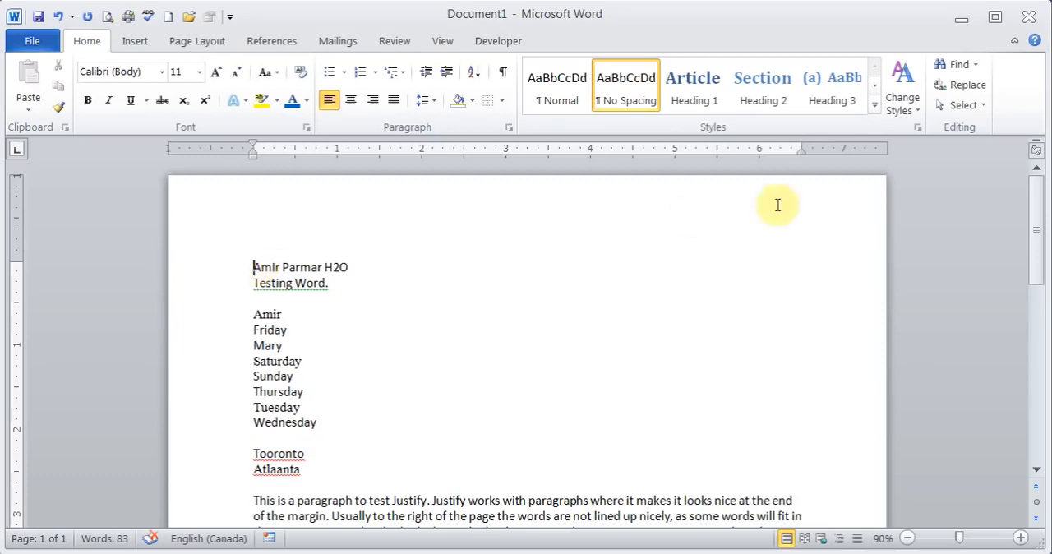
{"action": "left_click", "coordinate": [963, 91]}
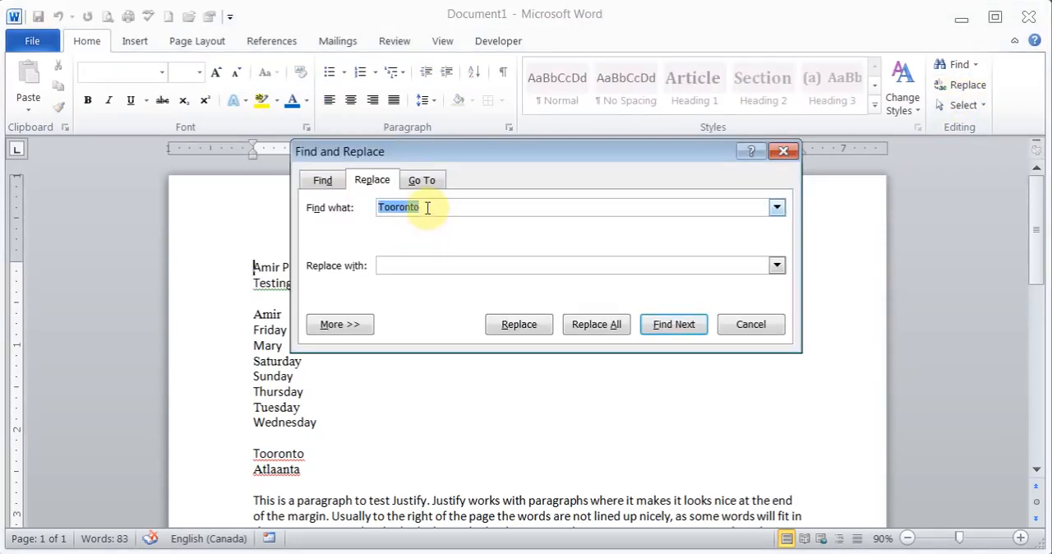
{"action": "key", "text": "Delete"}
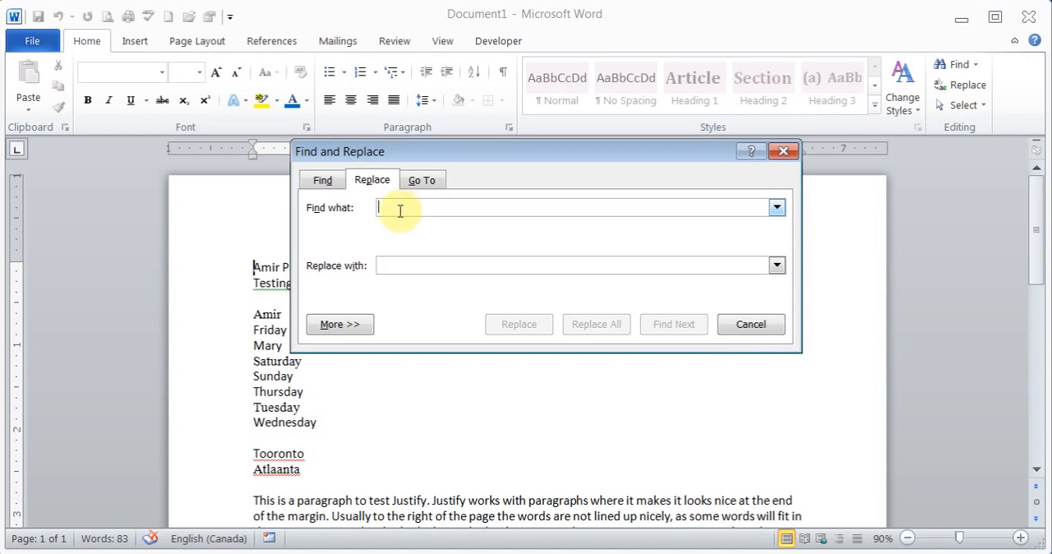
{"action": "left_click", "coordinate": [348, 326]}
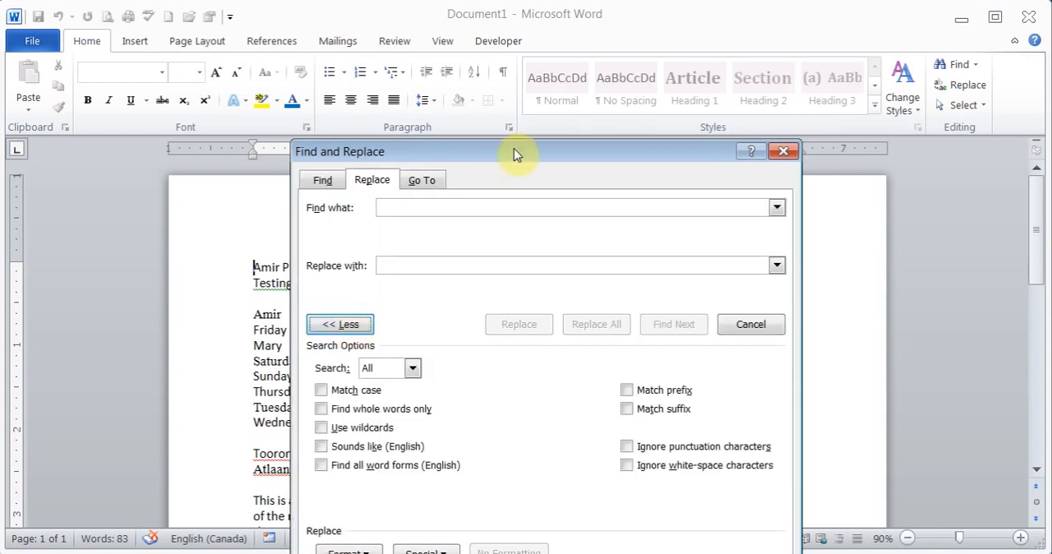
{"action": "left_click_drag", "start_coordinate": [513, 153], "coordinate": [486, 72]}
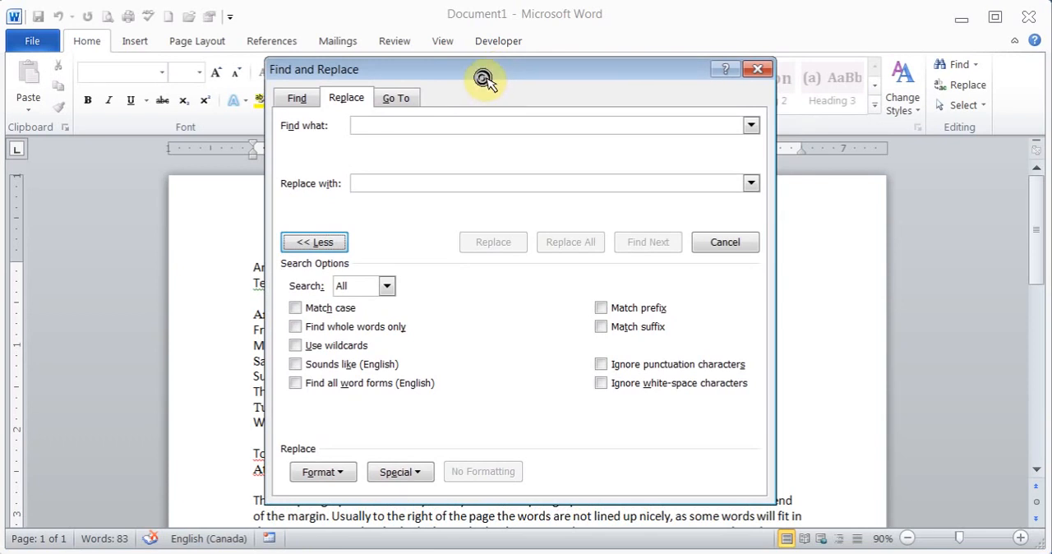
Set the search criteria to look for any text formatted in the Times New Roman font.
{"action": "left_click", "coordinate": [340, 473]}
{"action": "left_click", "coordinate": [346, 329]}
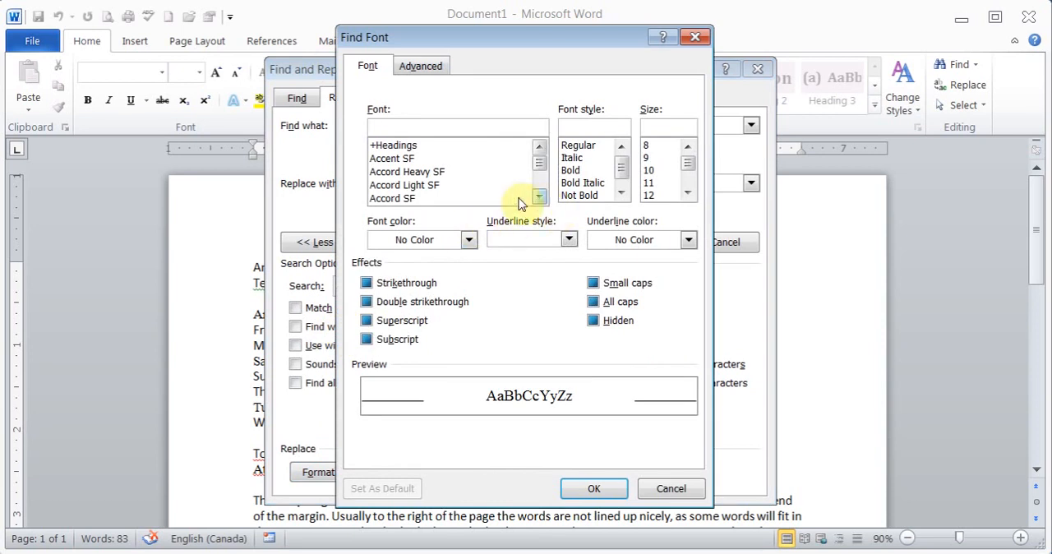
{"action": "left_click", "coordinate": [435, 186]}
{"action": "type", "text": "t"}
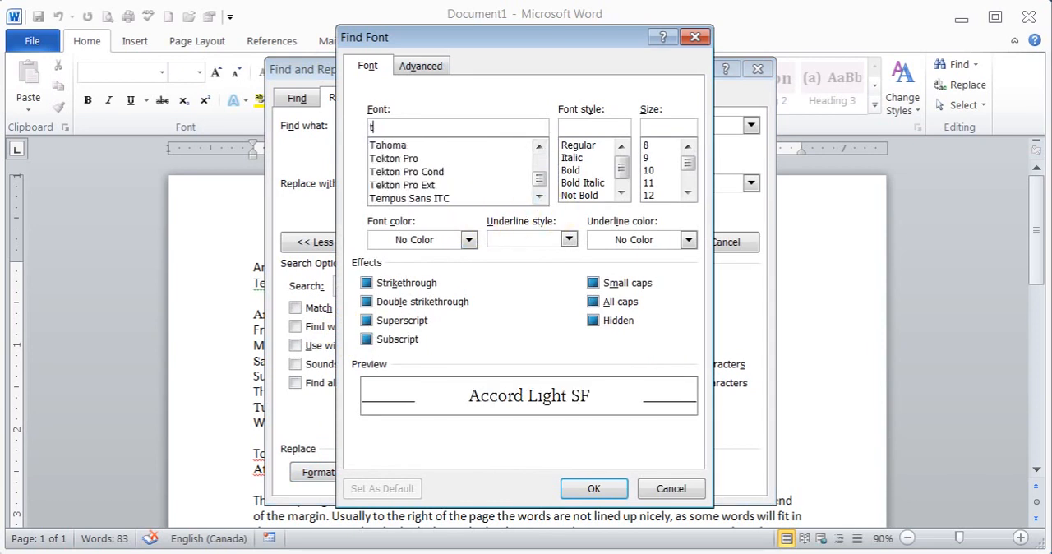
{"action": "left_click", "coordinate": [539, 197]}
{"action": "left_click", "coordinate": [540, 197]}
{"action": "left_click", "coordinate": [539, 198]}
{"action": "left_click", "coordinate": [422, 187]}
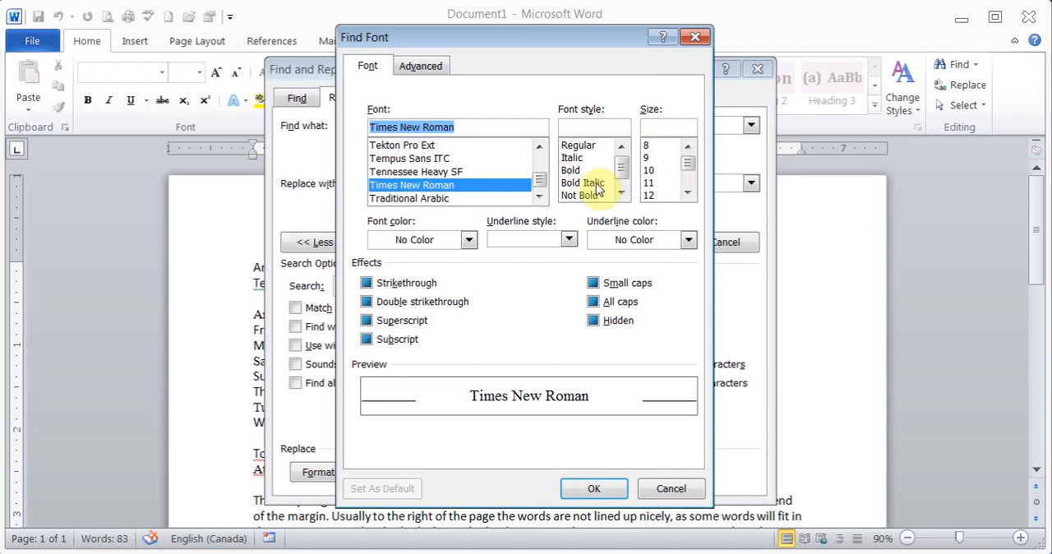
{"action": "left_click", "coordinate": [588, 494]}
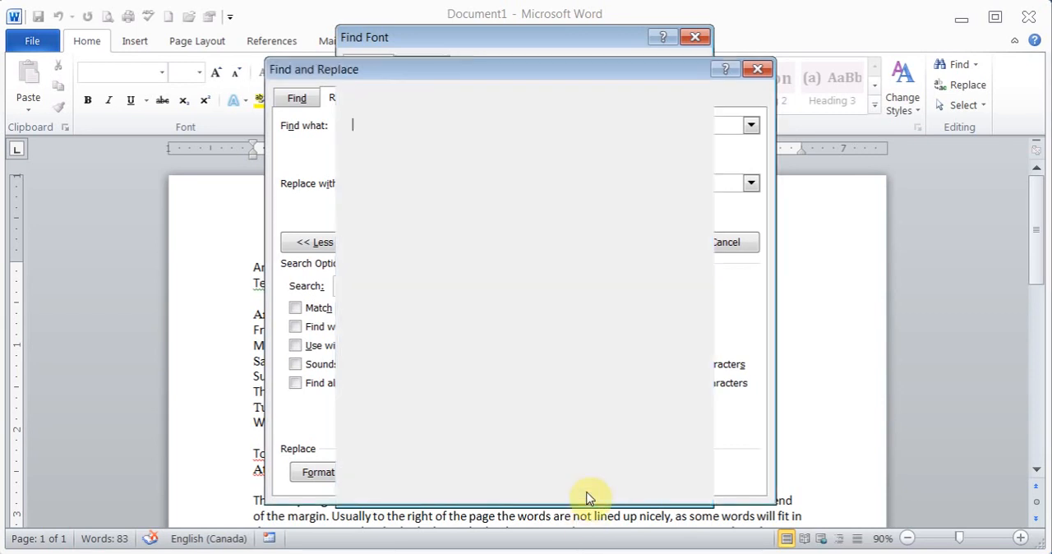
Set the replacement formatting to the Calibri font with the standard red font color.
{"action": "left_click", "coordinate": [398, 181]}
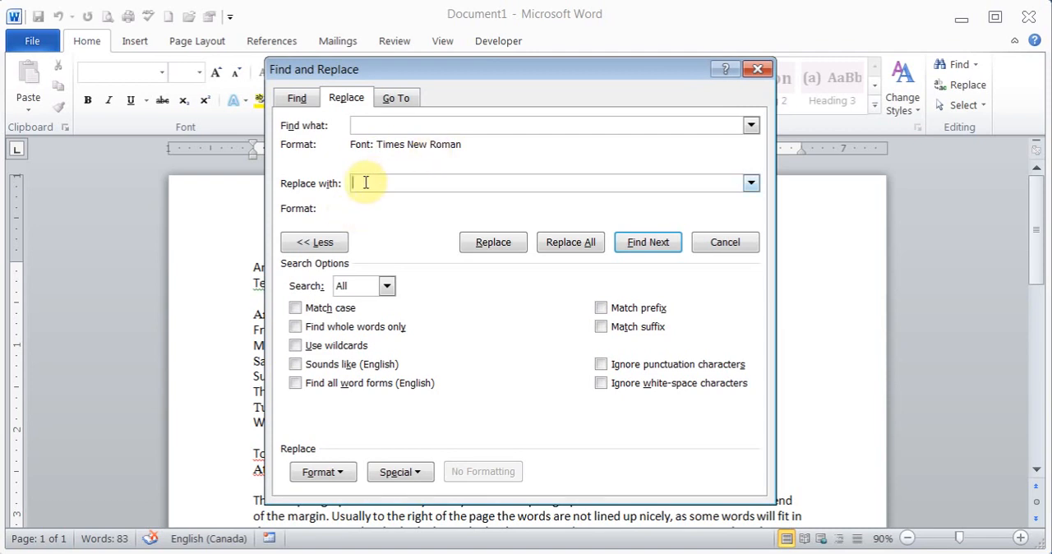
{"action": "left_click", "coordinate": [343, 471]}
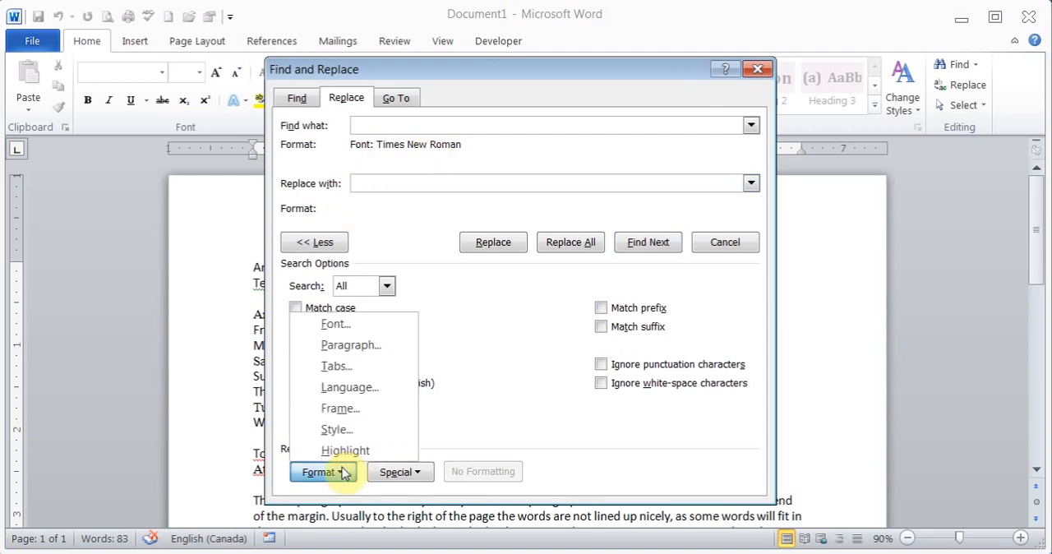
{"action": "left_click", "coordinate": [369, 329]}
{"action": "left_click", "coordinate": [429, 172]}
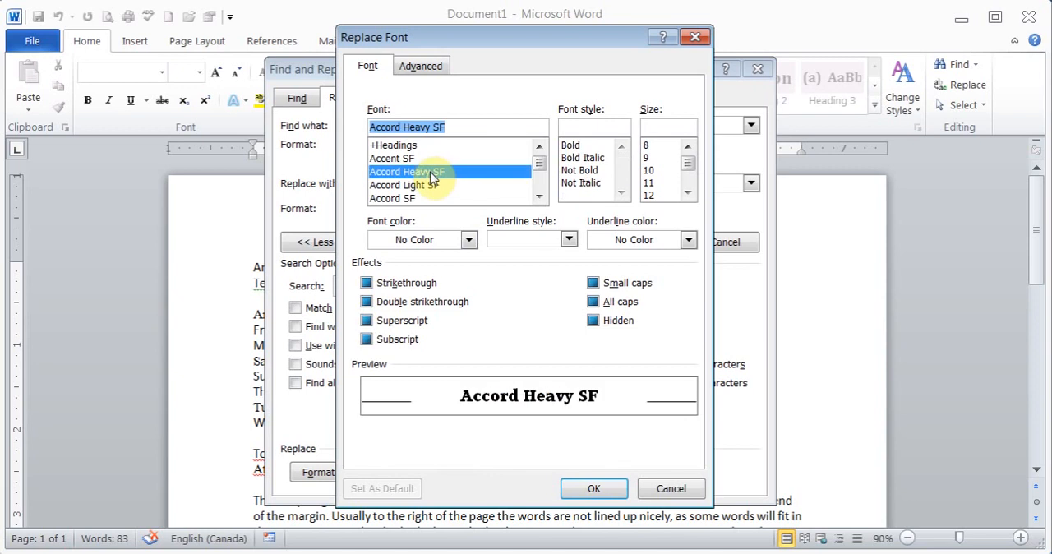
{"action": "type", "text": "c"}
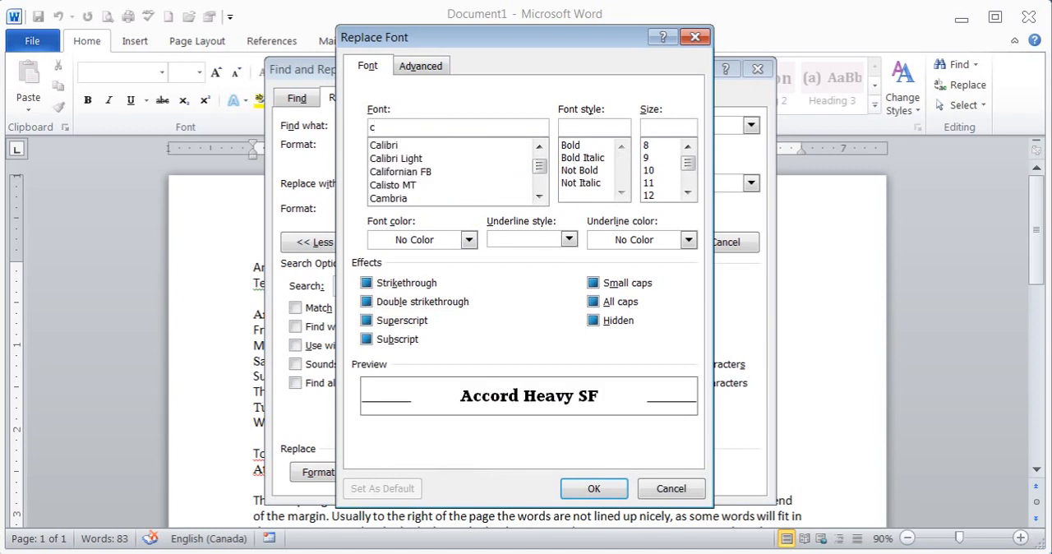
{"action": "left_click", "coordinate": [403, 146]}
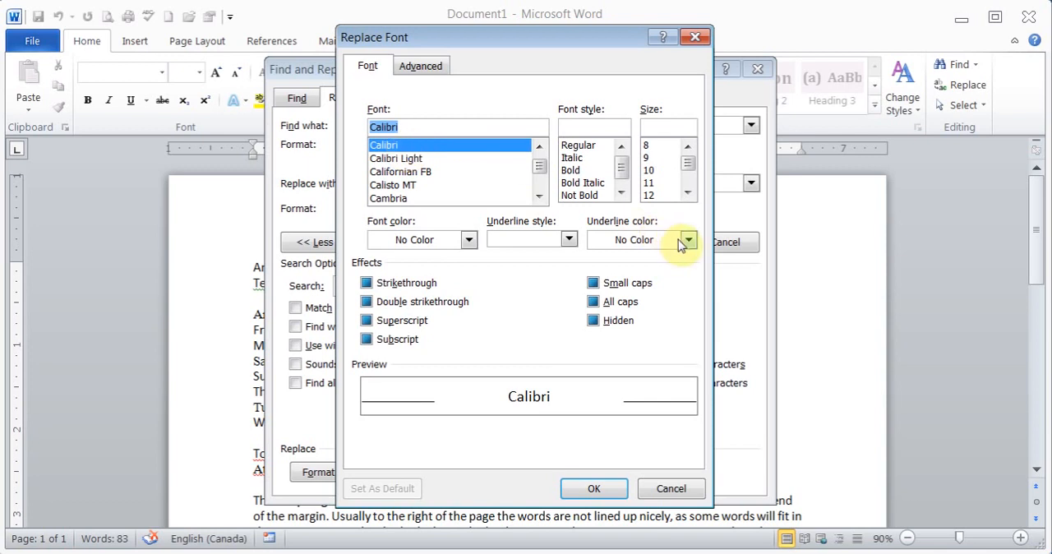
{"action": "left_click", "coordinate": [469, 239]}
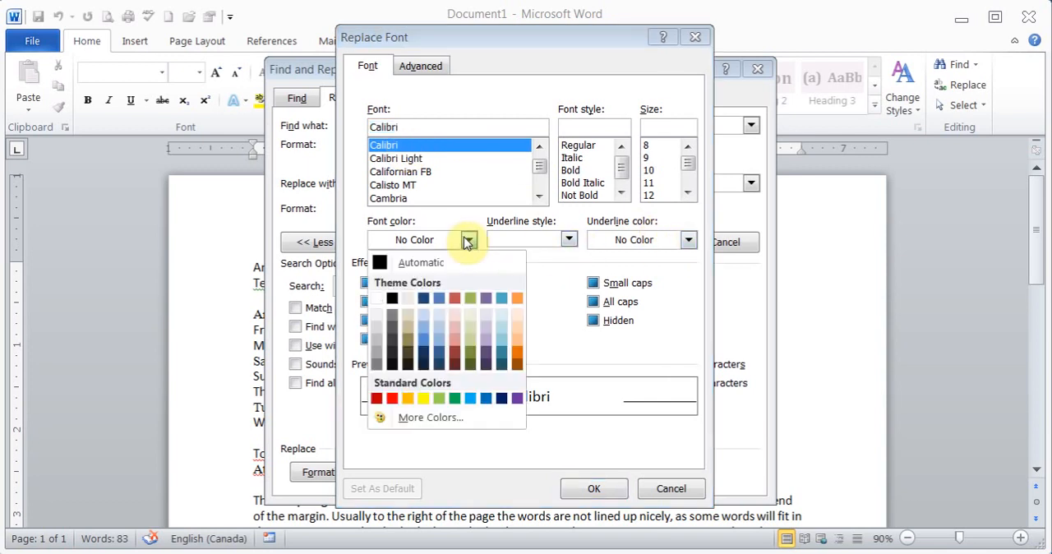
{"action": "left_click", "coordinate": [391, 400]}
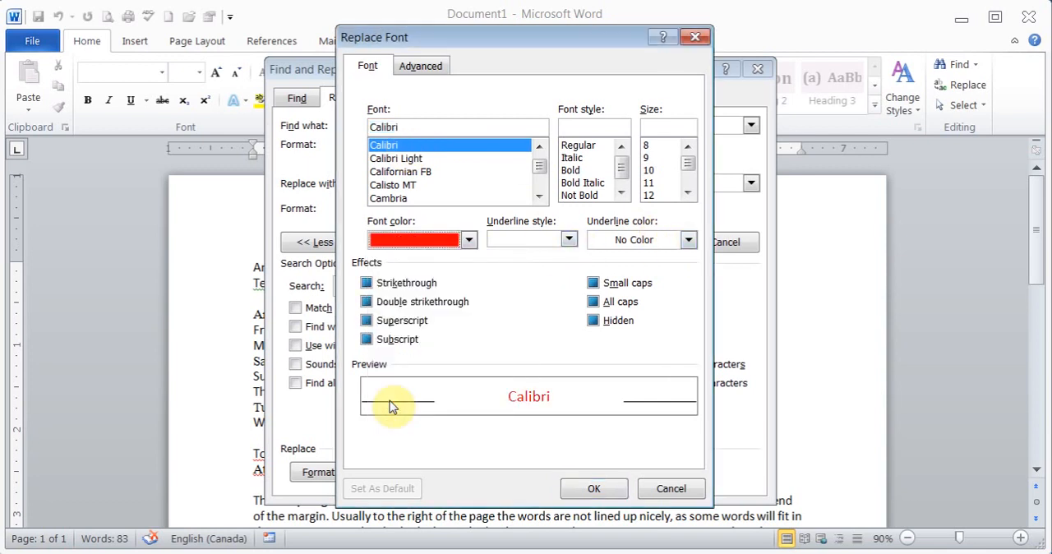
{"action": "left_click", "coordinate": [588, 488]}
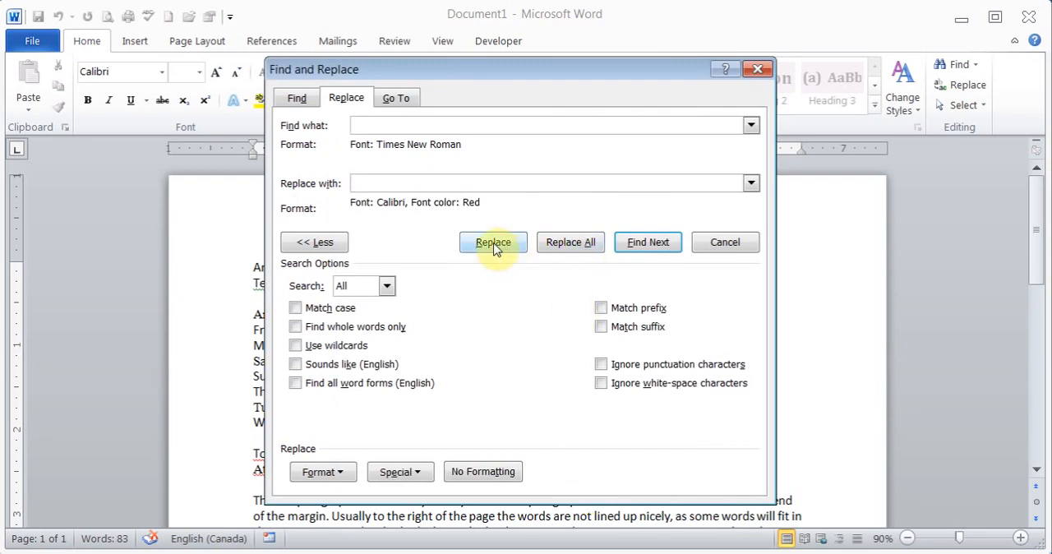
Replace all Times New Roman text with the red Calibri formatting, and close Find and Replace.
{"action": "left_click", "coordinate": [567, 242]}
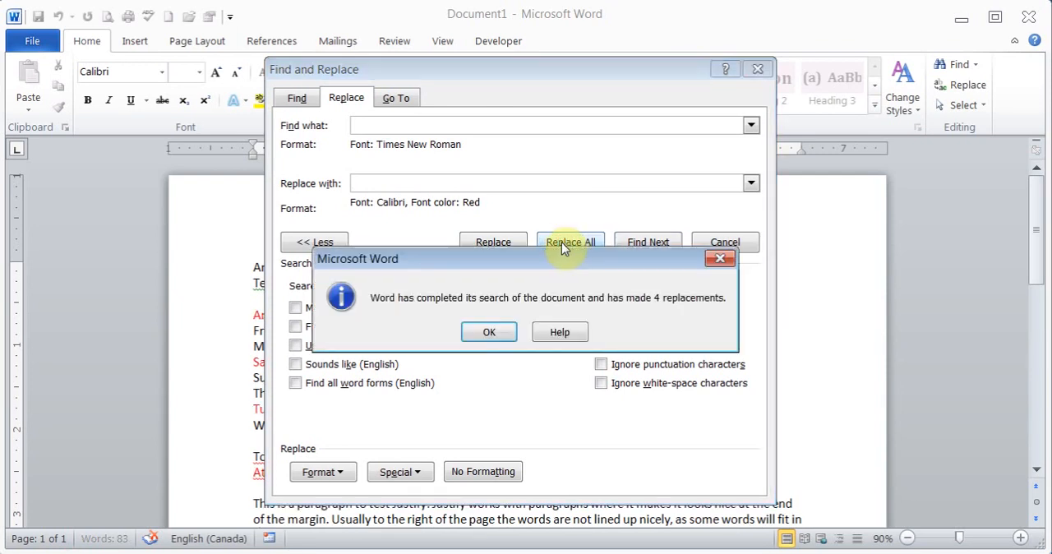
{"action": "left_click", "coordinate": [485, 333]}
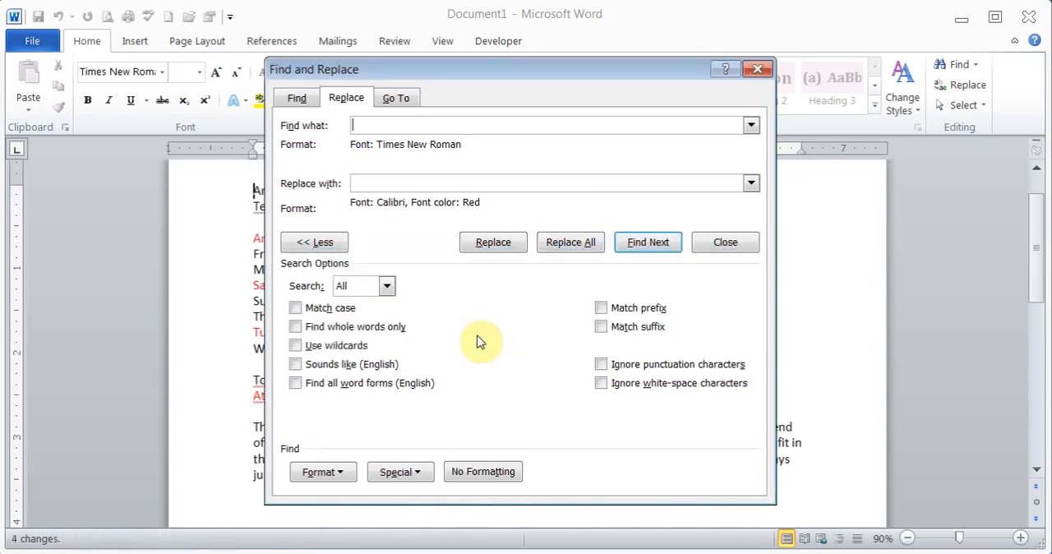
{"action": "left_click", "coordinate": [758, 69]}
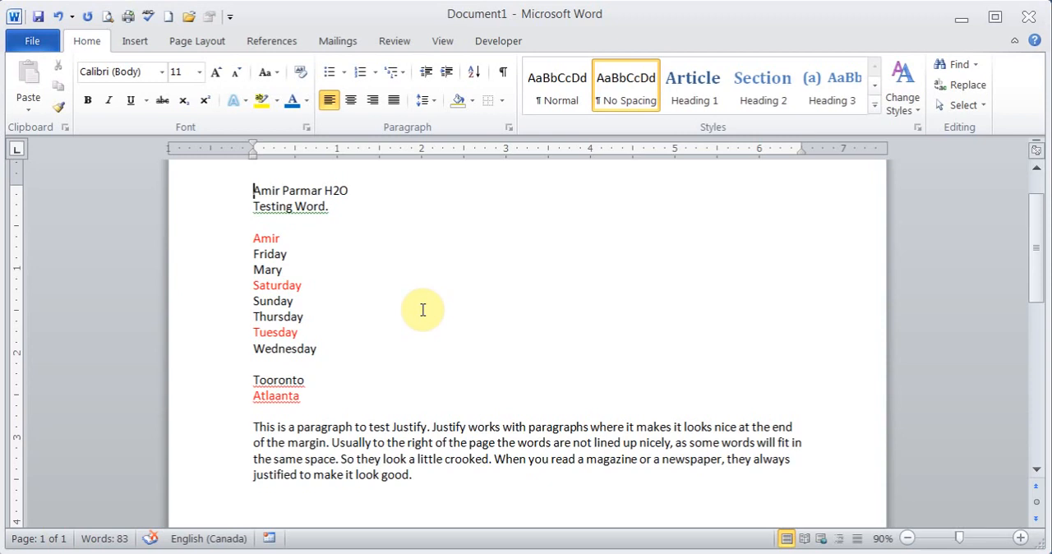
{"action": "scroll", "coordinate": [422, 310], "scroll_direction": "up", "scroll_amount": 2}
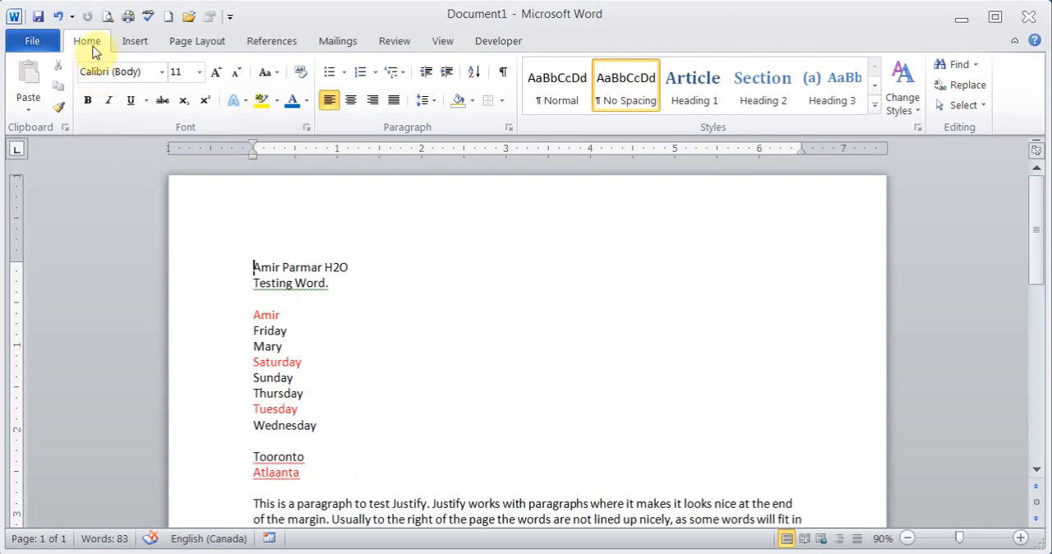
Browse the built-in cover page designs and insert the Perspective cover page.
{"action": "left_click", "coordinate": [136, 41]}
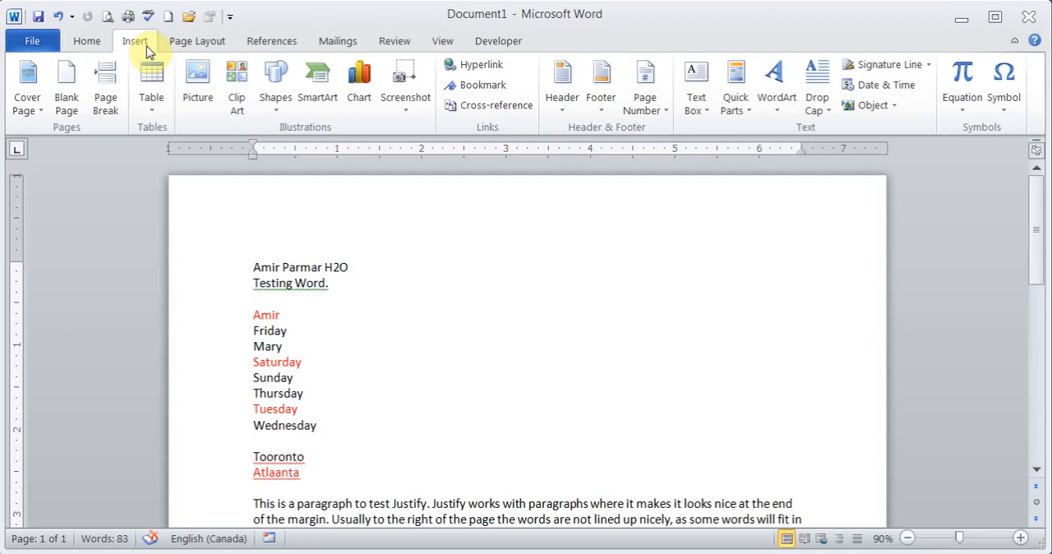
{"action": "left_click", "coordinate": [34, 110]}
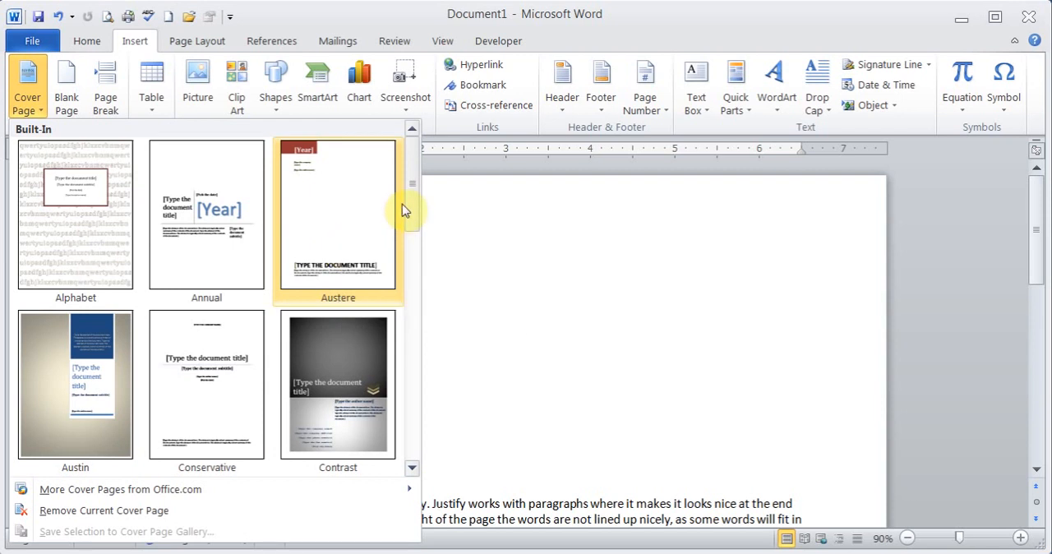
{"action": "left_click_drag", "start_coordinate": [411, 206], "coordinate": [416, 312]}
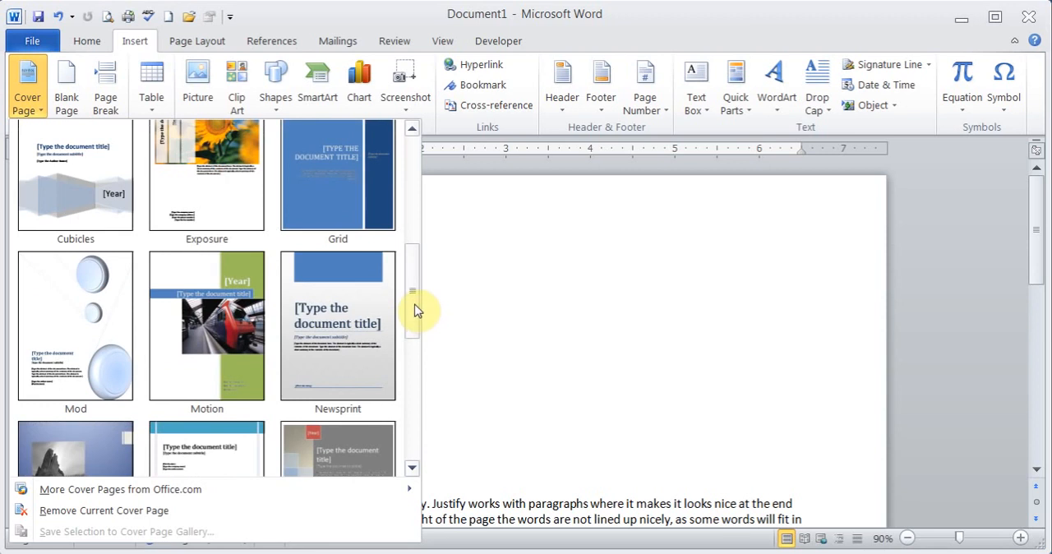
{"action": "left_click_drag", "start_coordinate": [415, 310], "coordinate": [417, 383]}
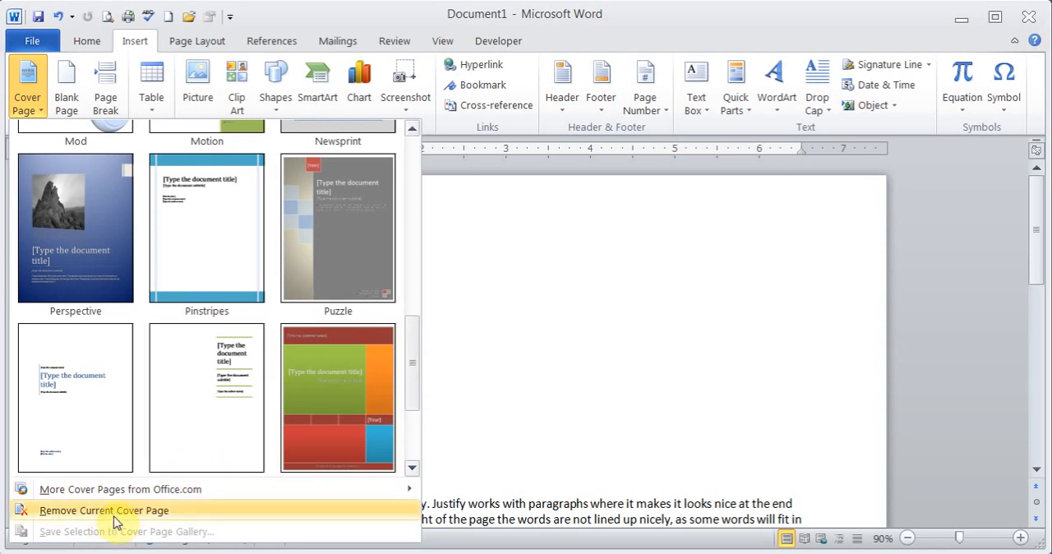
{"action": "left_click", "coordinate": [68, 233]}
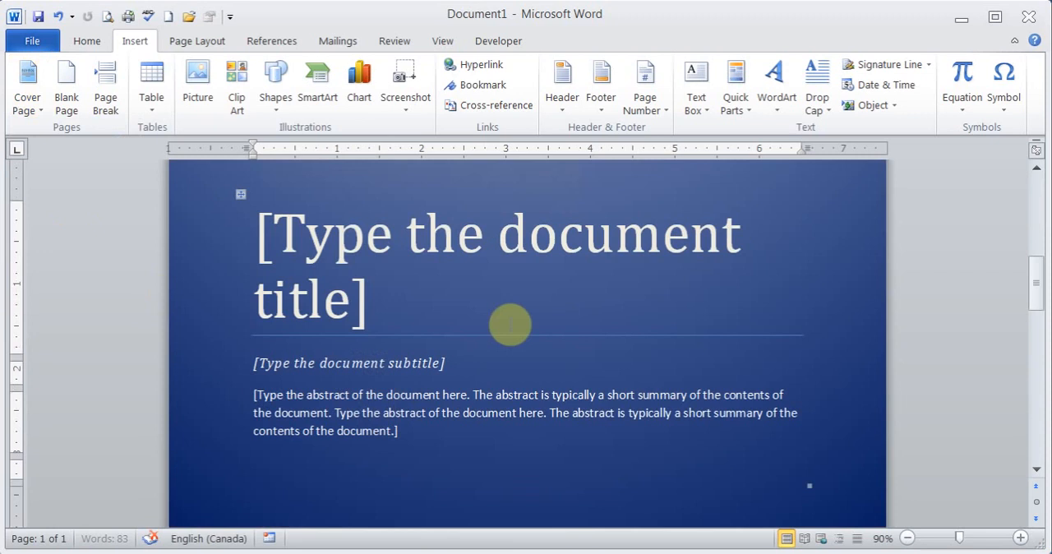
Select the rock picture on the cover page, examine its picture formatting options, and deselect it.
{"action": "left_click_drag", "start_coordinate": [1038, 290], "coordinate": [1029, 233]}
{"action": "left_click", "coordinate": [482, 309]}
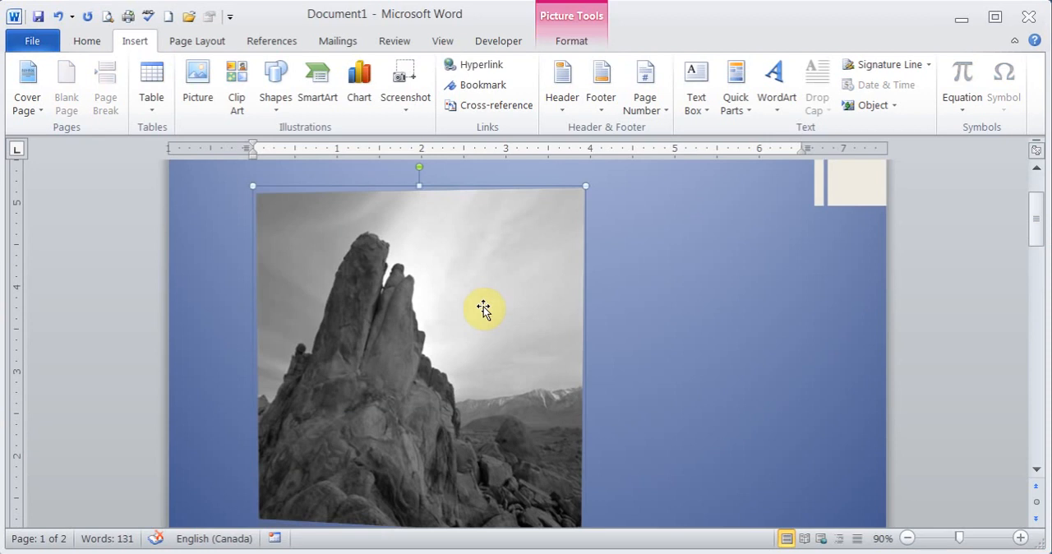
{"action": "left_click", "coordinate": [580, 42]}
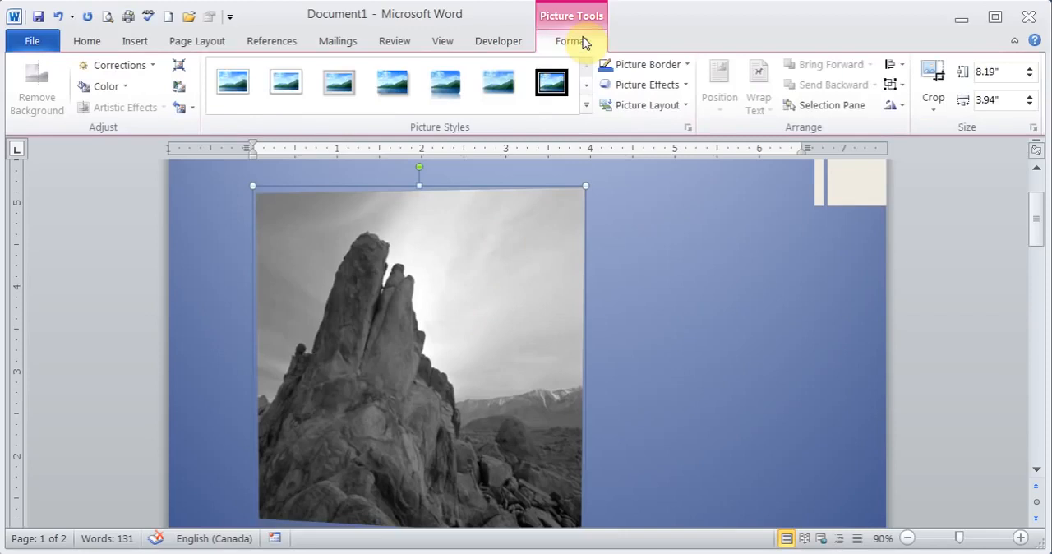
{"action": "left_click", "coordinate": [842, 281]}
Insert a page break below the justify test paragraph on page 2, and place the cursor on the new third page.
{"action": "left_click_drag", "start_coordinate": [1041, 216], "coordinate": [1041, 333]}
{"action": "left_click", "coordinate": [255, 318]}
{"action": "left_click", "coordinate": [132, 42]}
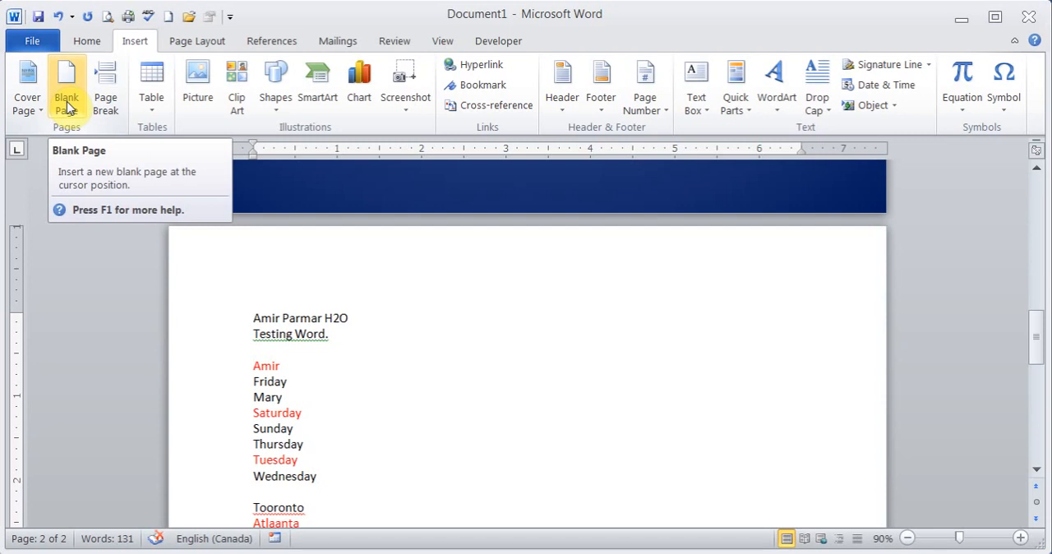
{"action": "left_click_drag", "start_coordinate": [1038, 352], "coordinate": [1037, 425]}
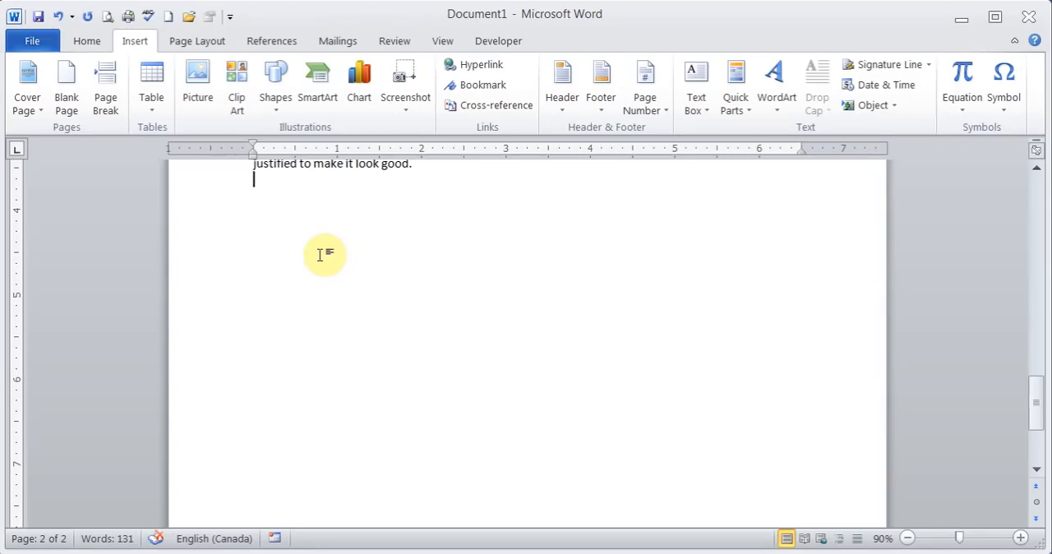
{"action": "left_click", "coordinate": [112, 93]}
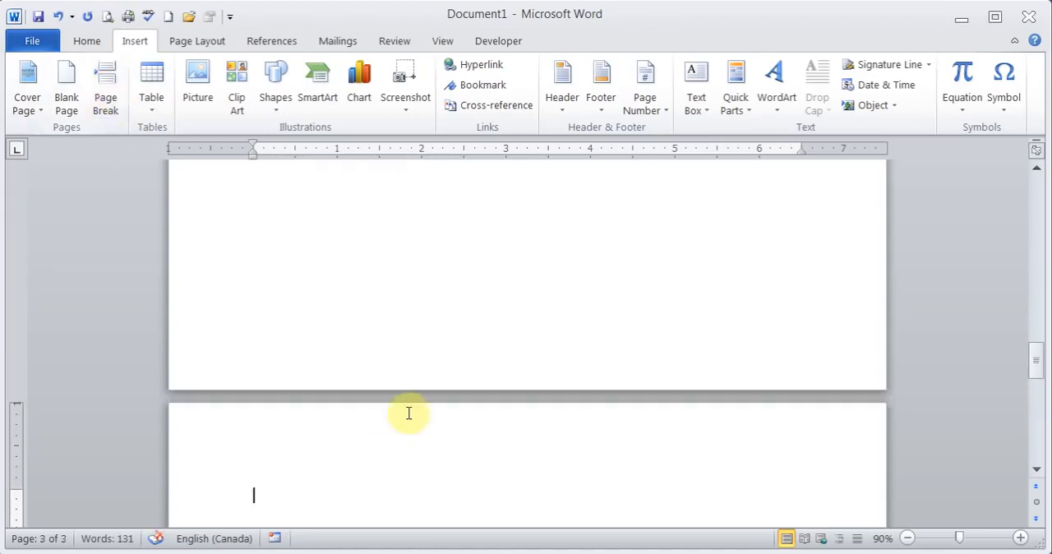
{"action": "scroll", "coordinate": [408, 222], "scroll_direction": "up", "scroll_amount": 8}
{"action": "left_click", "coordinate": [408, 222]}
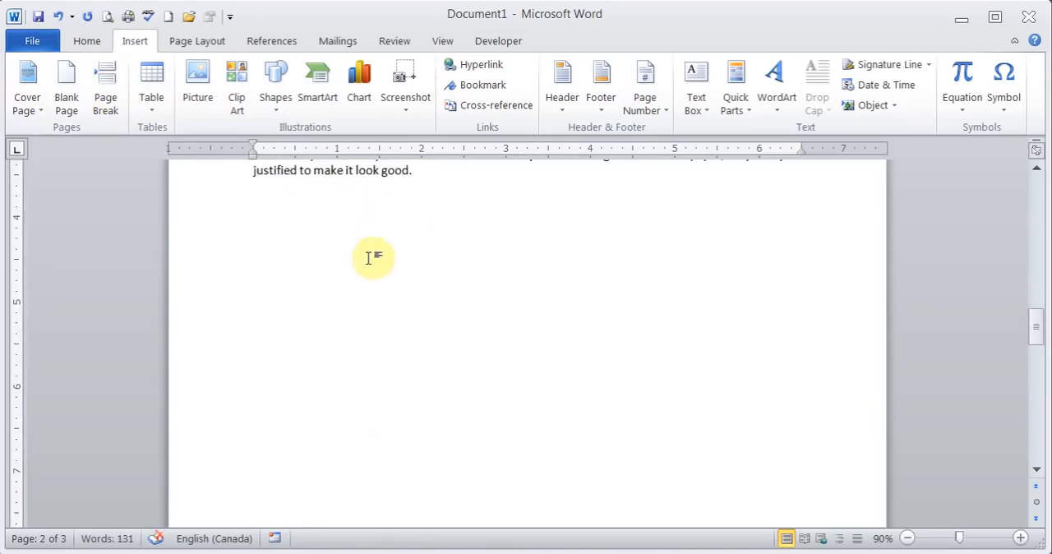
{"action": "left_click_drag", "start_coordinate": [1037, 327], "coordinate": [1038, 372]}
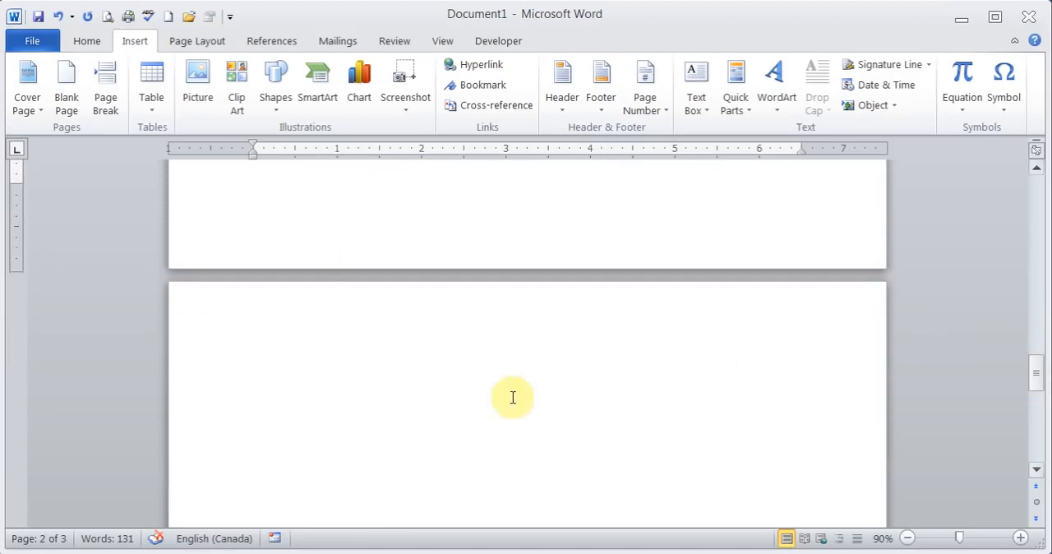
{"action": "left_click", "coordinate": [511, 401]}
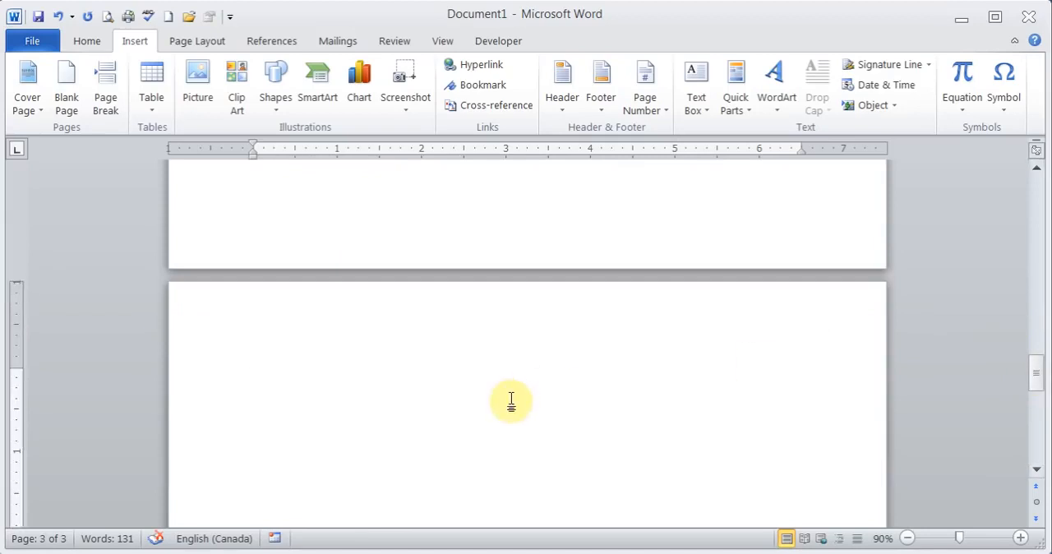
Show the formatting marks, examine the page break mark below the paragraph on page 2, and return to page 3.
{"action": "left_click", "coordinate": [79, 41]}
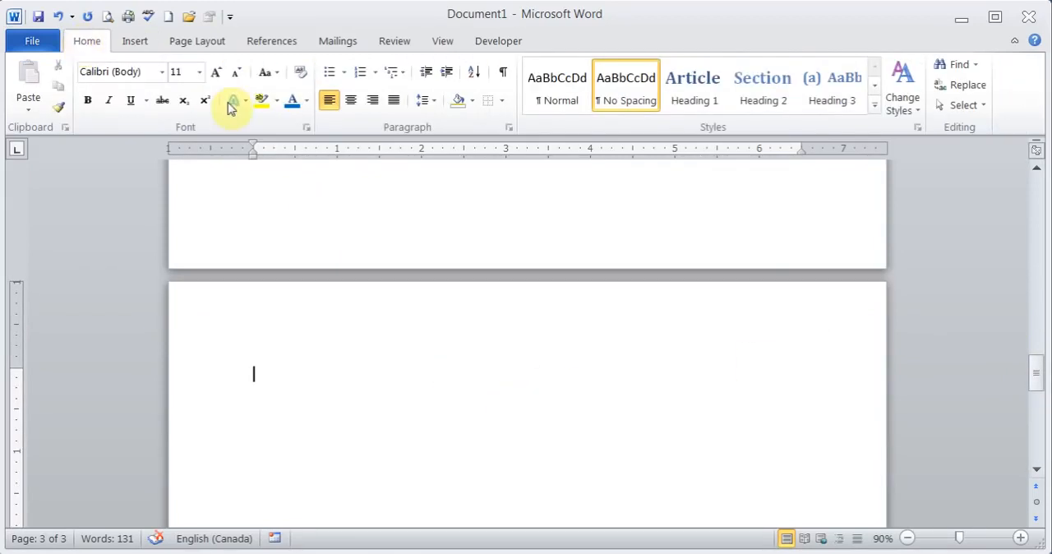
{"action": "left_click", "coordinate": [503, 78]}
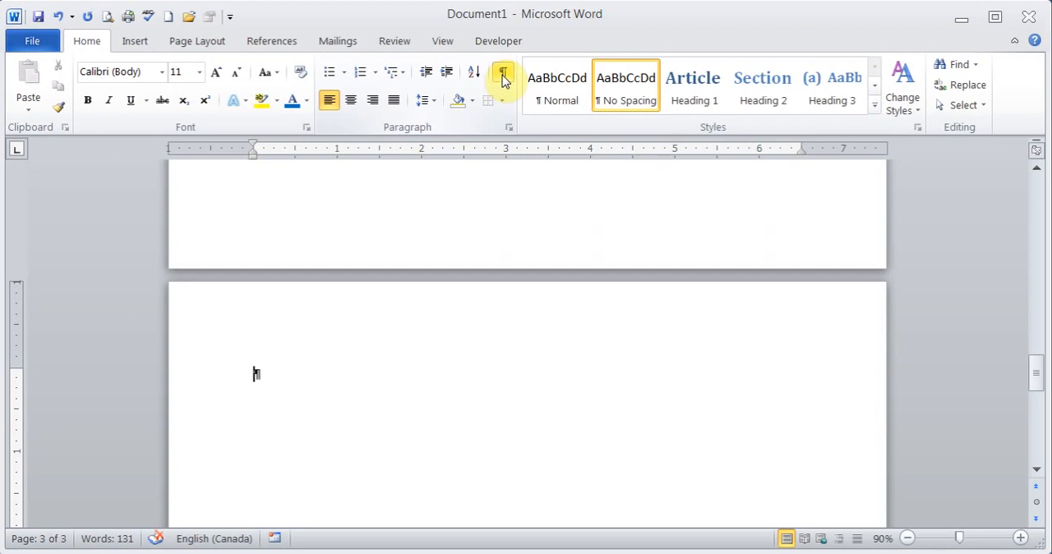
{"action": "left_click_drag", "start_coordinate": [1039, 382], "coordinate": [1032, 322]}
{"action": "left_click", "coordinate": [356, 263]}
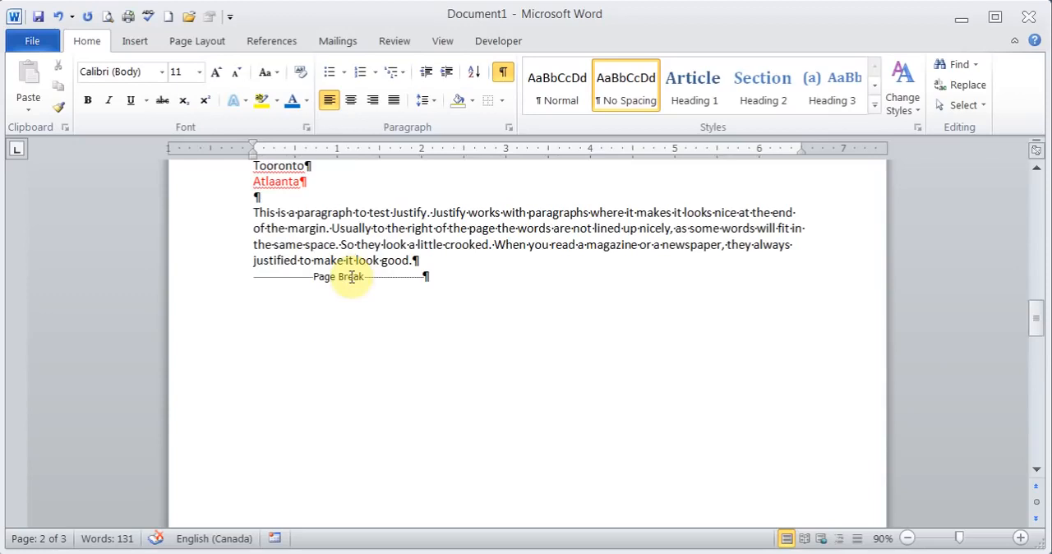
{"action": "left_click_drag", "start_coordinate": [1034, 322], "coordinate": [1036, 385]}
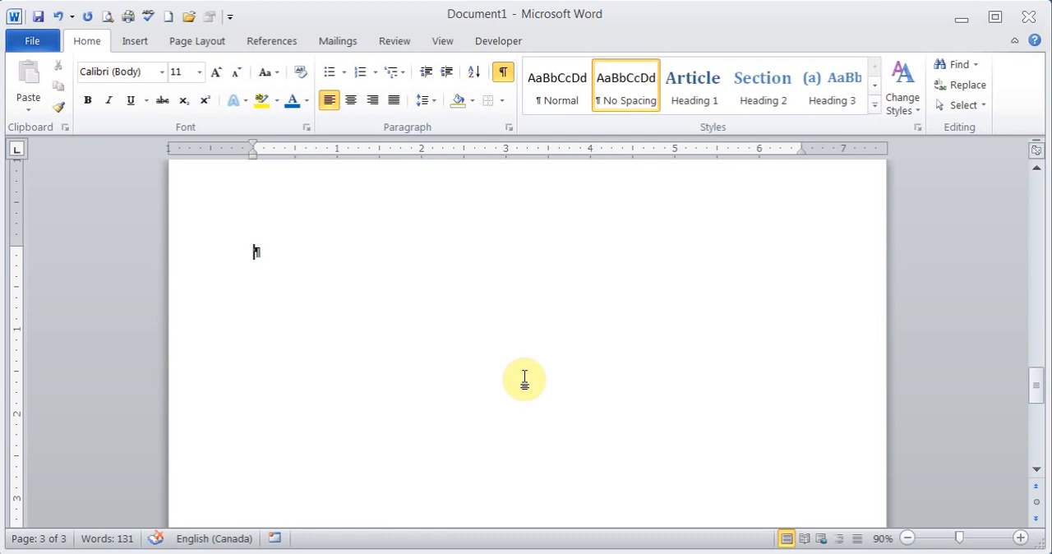
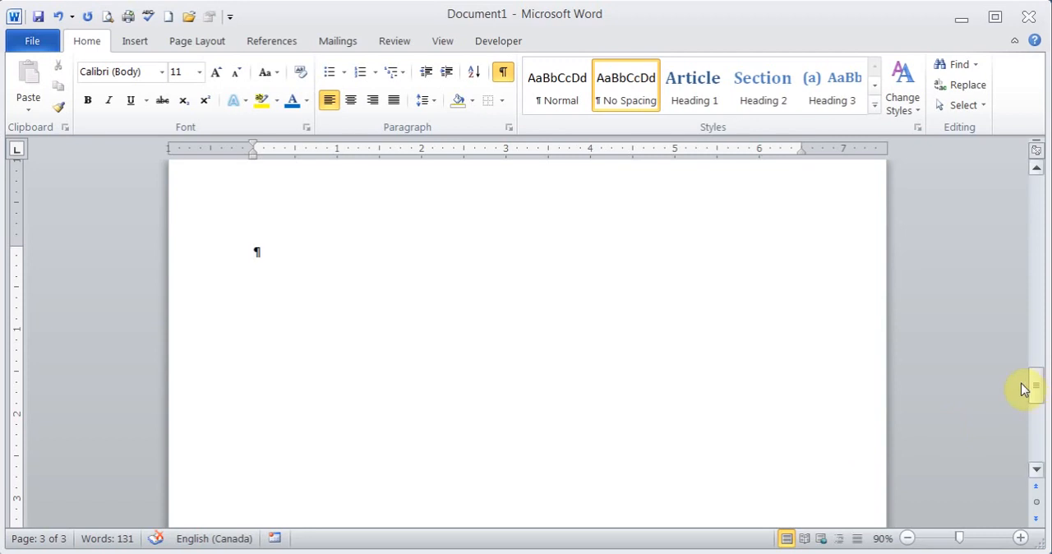
Hide the formatting marks and return to the blank third page.
{"action": "left_click_drag", "start_coordinate": [1028, 395], "coordinate": [1028, 312]}
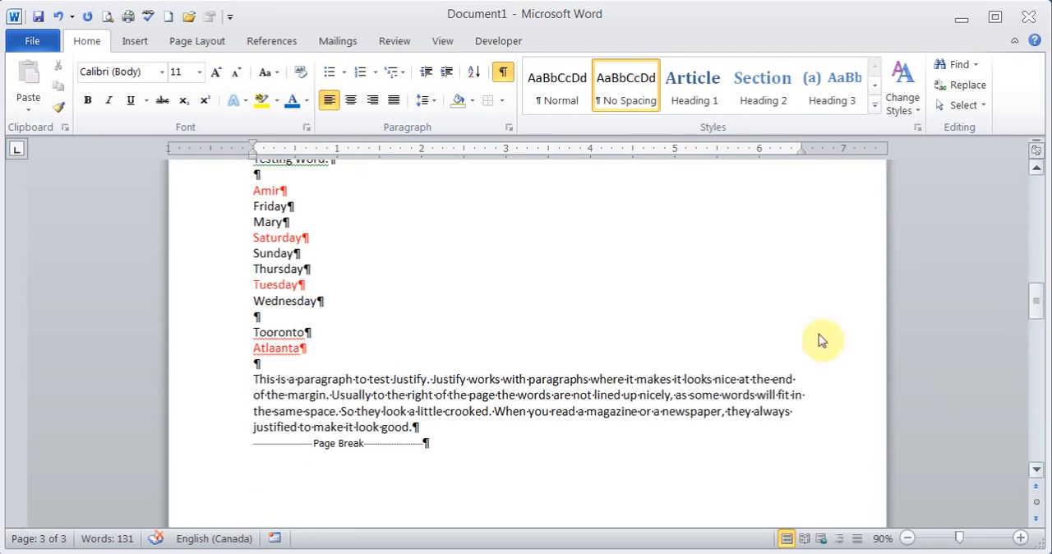
{"action": "left_click", "coordinate": [501, 75]}
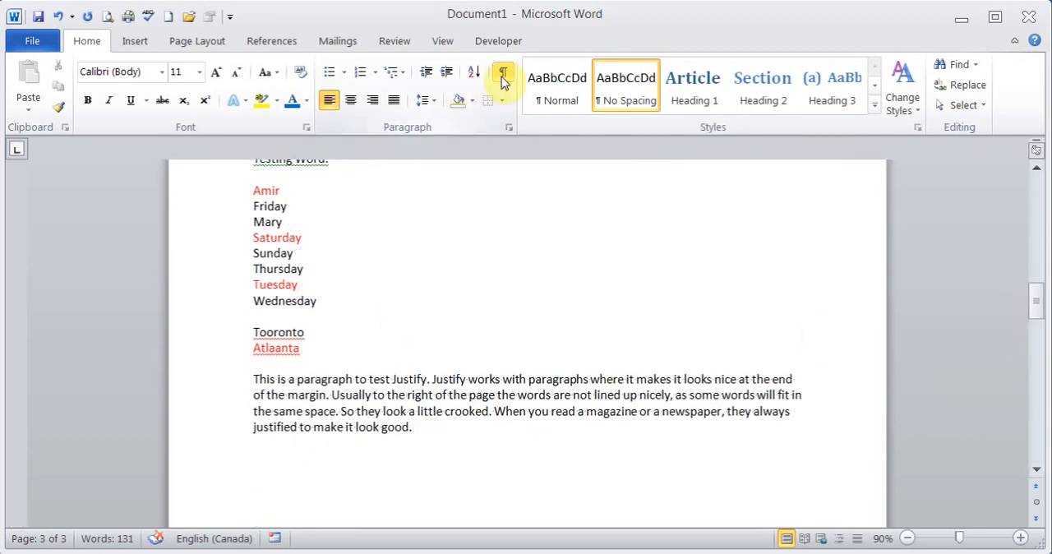
{"action": "left_click", "coordinate": [137, 43]}
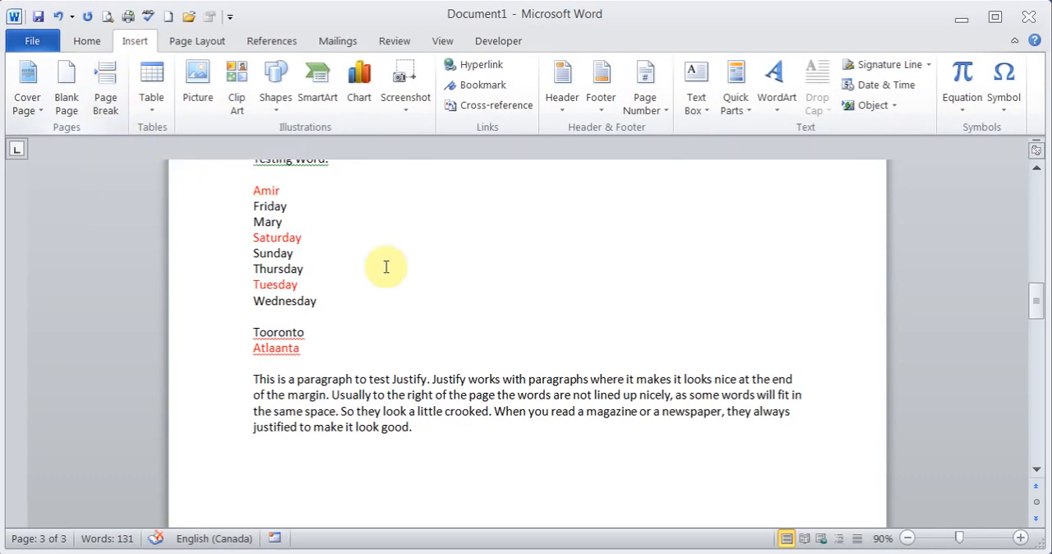
{"action": "left_click_drag", "start_coordinate": [1038, 297], "coordinate": [1039, 380]}
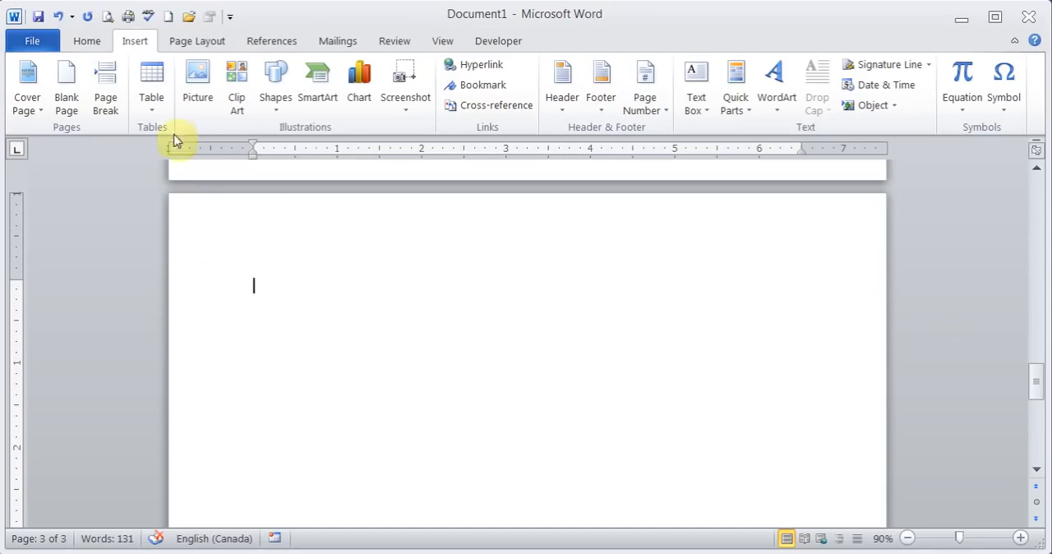
Insert a table with 5 columns and 10 rows on page 3, keeping the automatic fixed column width.
{"action": "left_click", "coordinate": [152, 107]}
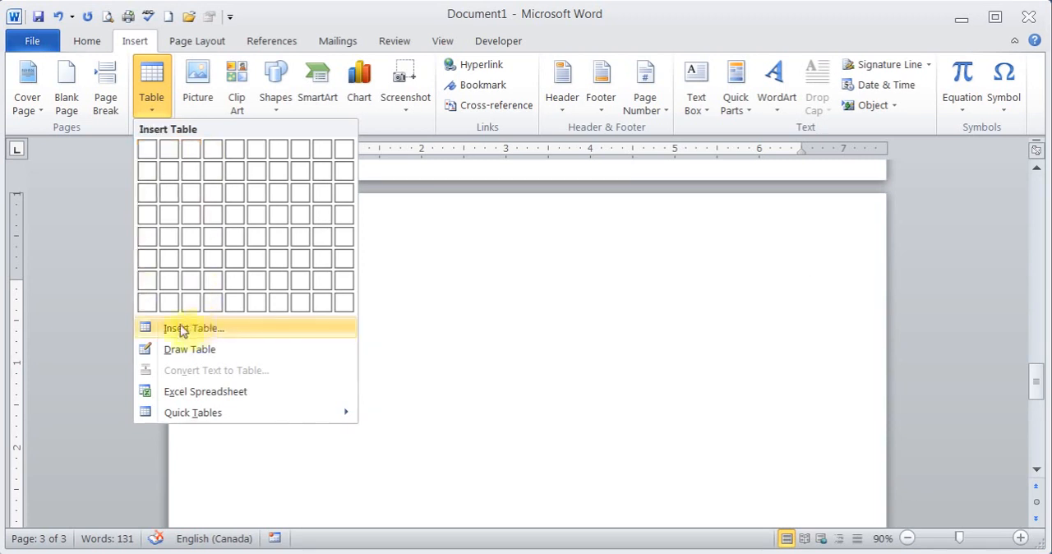
{"action": "left_click", "coordinate": [207, 329]}
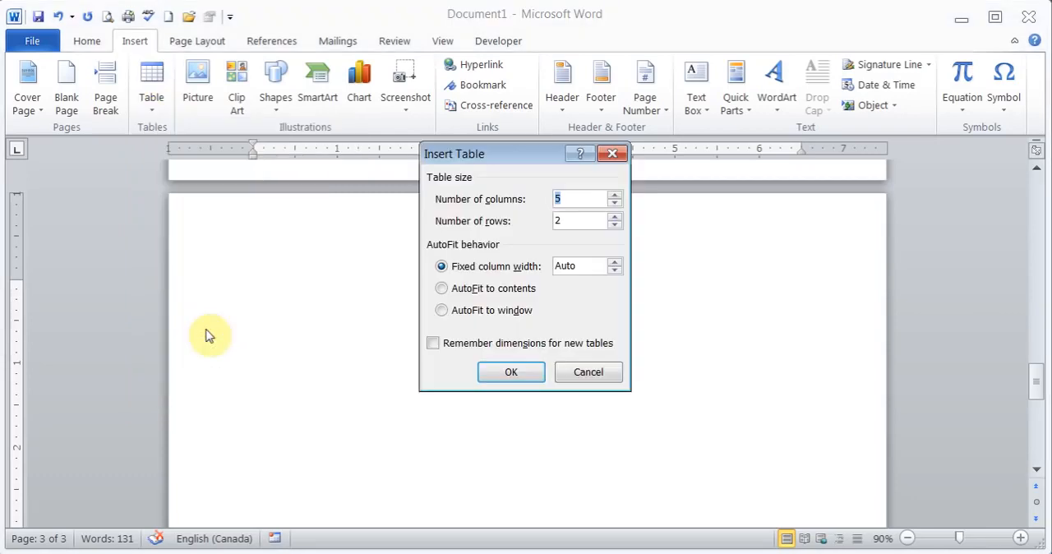
{"action": "left_click", "coordinate": [614, 203]}
{"action": "left_click", "coordinate": [615, 198]}
{"action": "left_click", "coordinate": [615, 198]}
{"action": "left_click", "coordinate": [615, 198]}
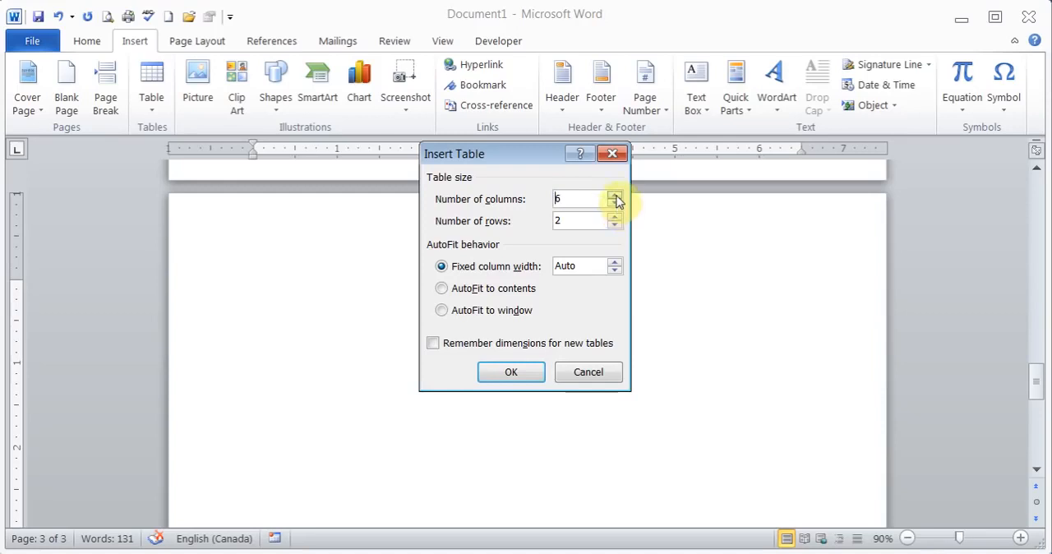
{"action": "left_click", "coordinate": [615, 217]}
{"action": "left_click", "coordinate": [615, 217]}
{"action": "left_click", "coordinate": [615, 217]}
{"action": "left_click", "coordinate": [614, 217]}
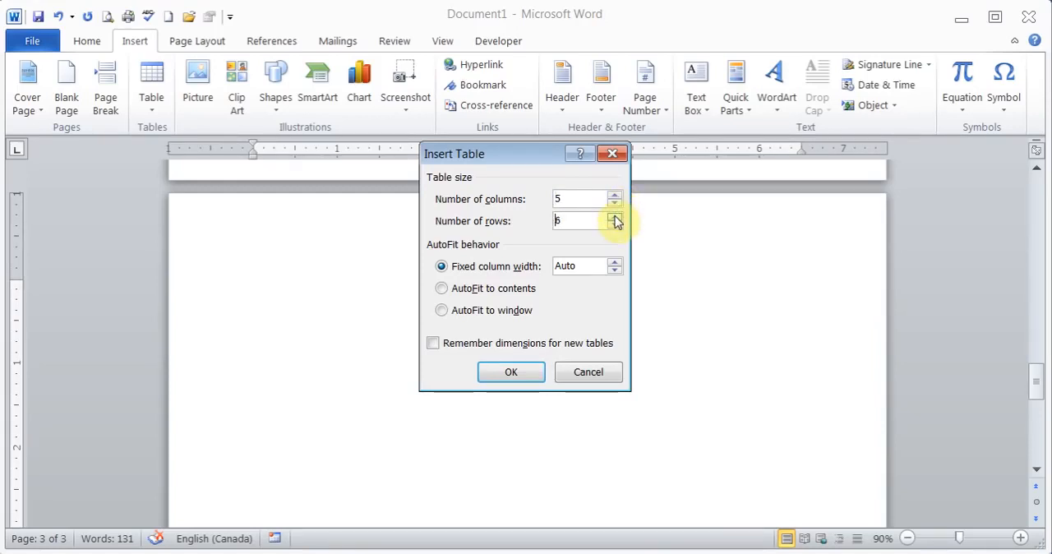
{"action": "left_click", "coordinate": [615, 217]}
{"action": "left_click", "coordinate": [615, 217]}
{"action": "left_click", "coordinate": [503, 378]}
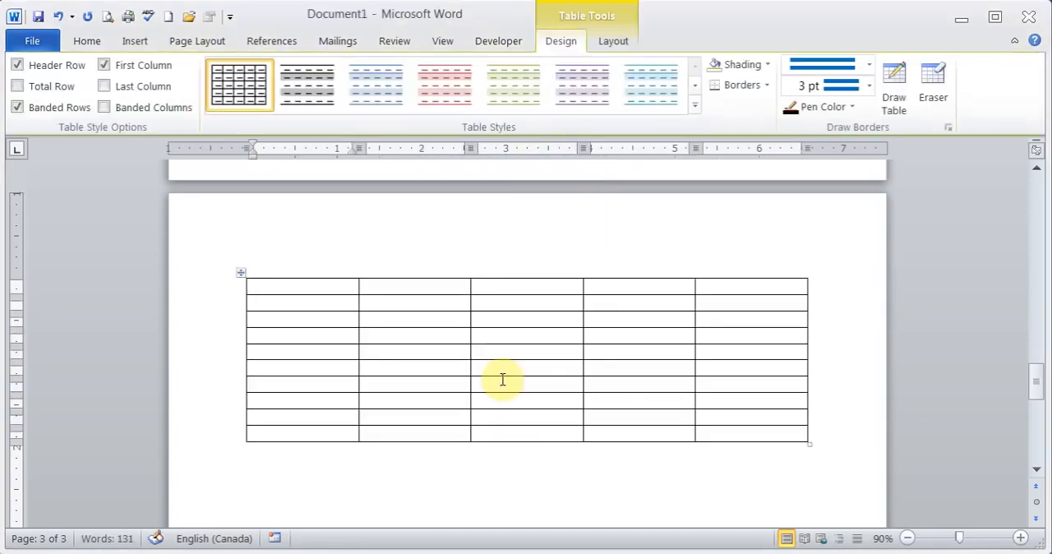
Enter the headings FirstName and LastName in the first two cells of the table's top row.
{"action": "type", "text": "Fir"}
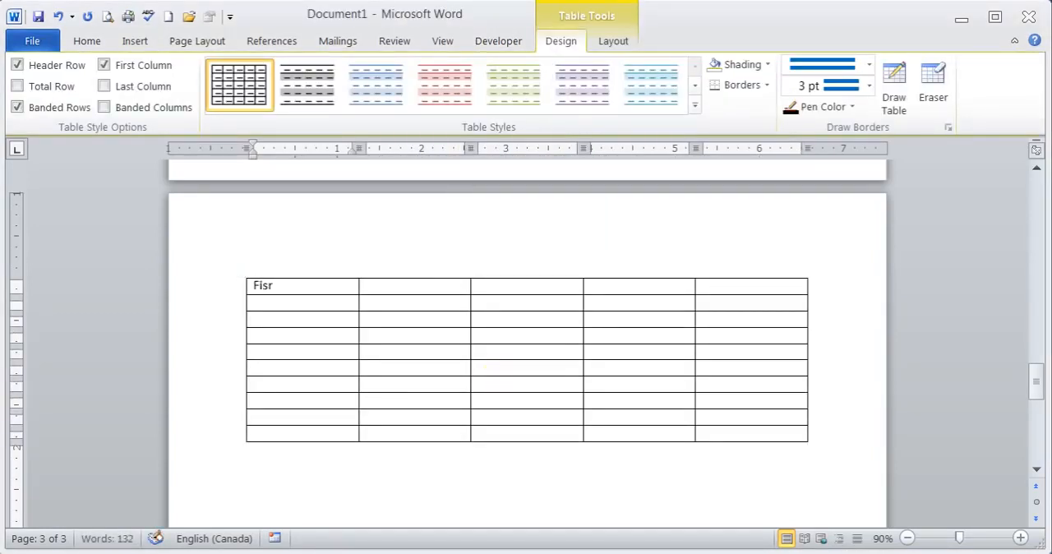
{"action": "type", "text": "stName"}
{"action": "key", "text": "Tab"}
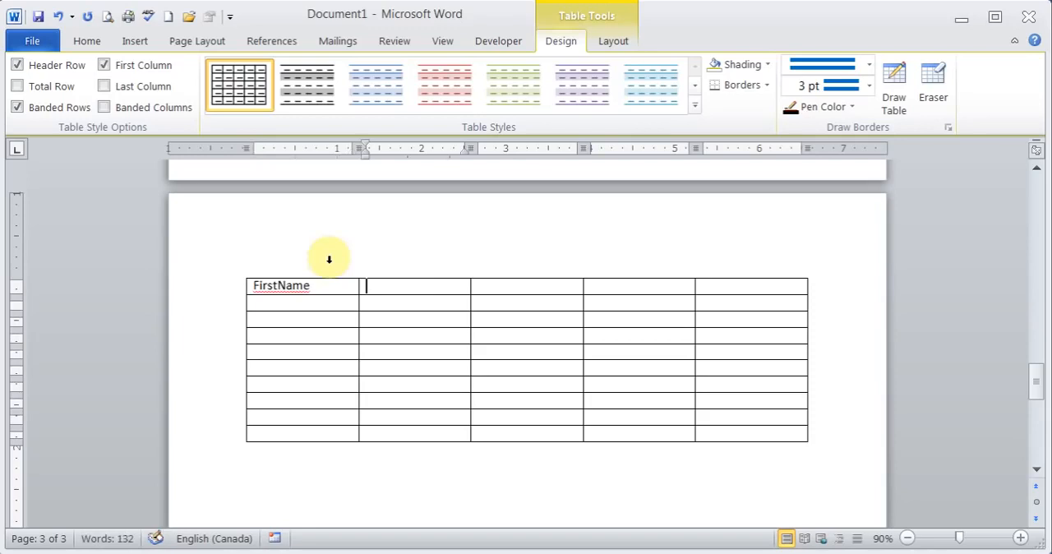
{"action": "type", "text": "LastName"}
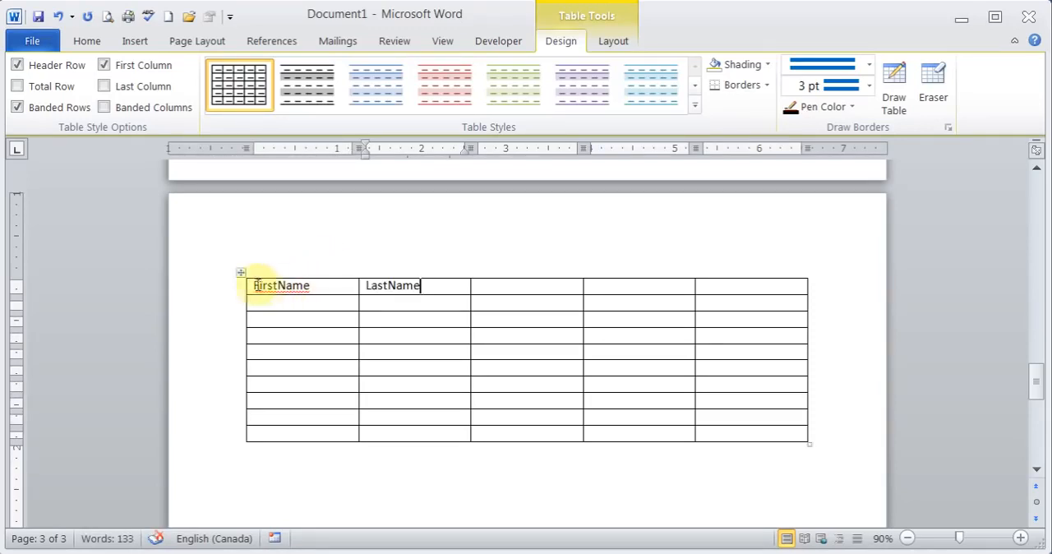
{"action": "left_click_drag", "start_coordinate": [247, 285], "coordinate": [765, 281]}
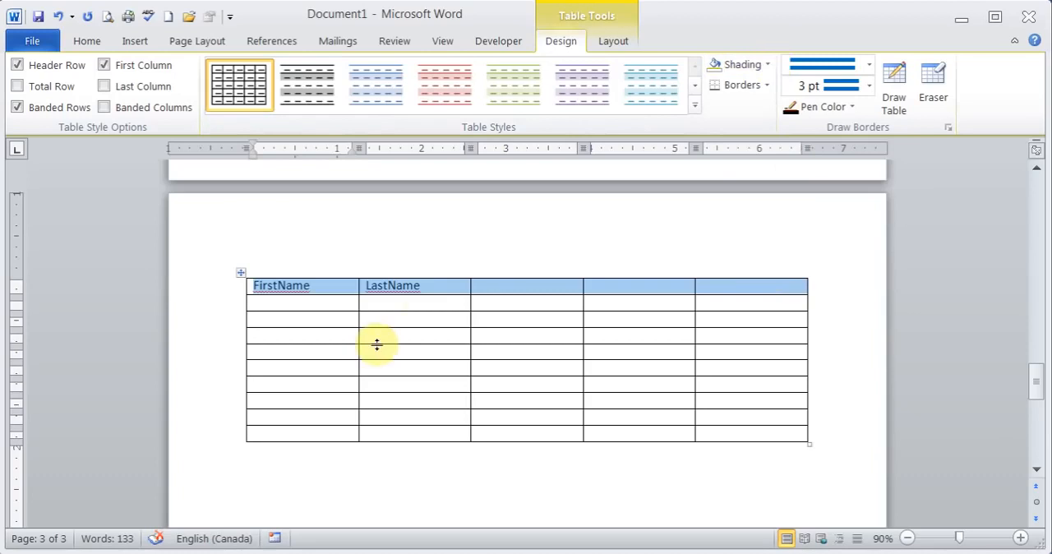
{"action": "left_click", "coordinate": [422, 284]}
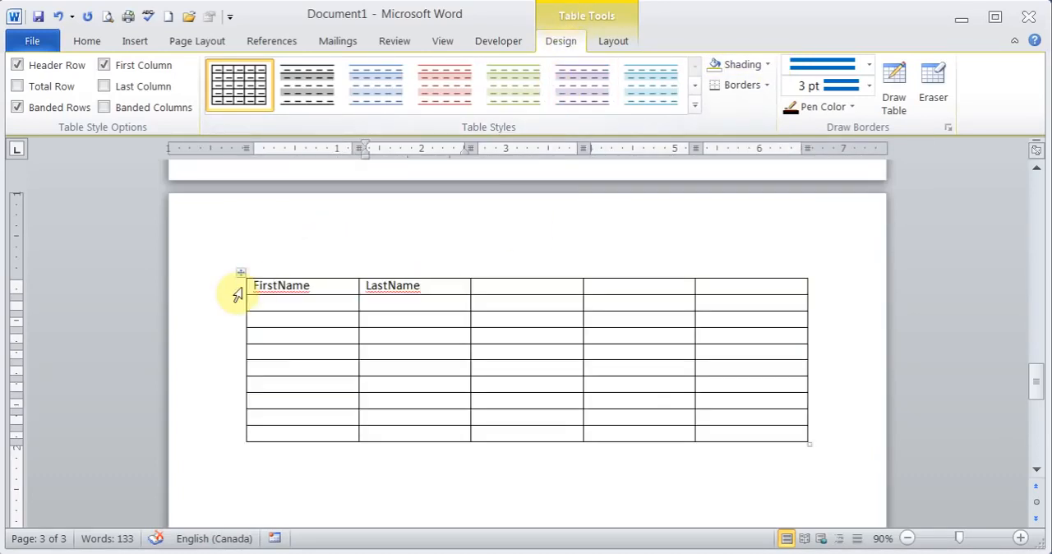
Compare the availability of the table tools with the cursor outside and inside the table.
{"action": "left_click", "coordinate": [86, 40]}
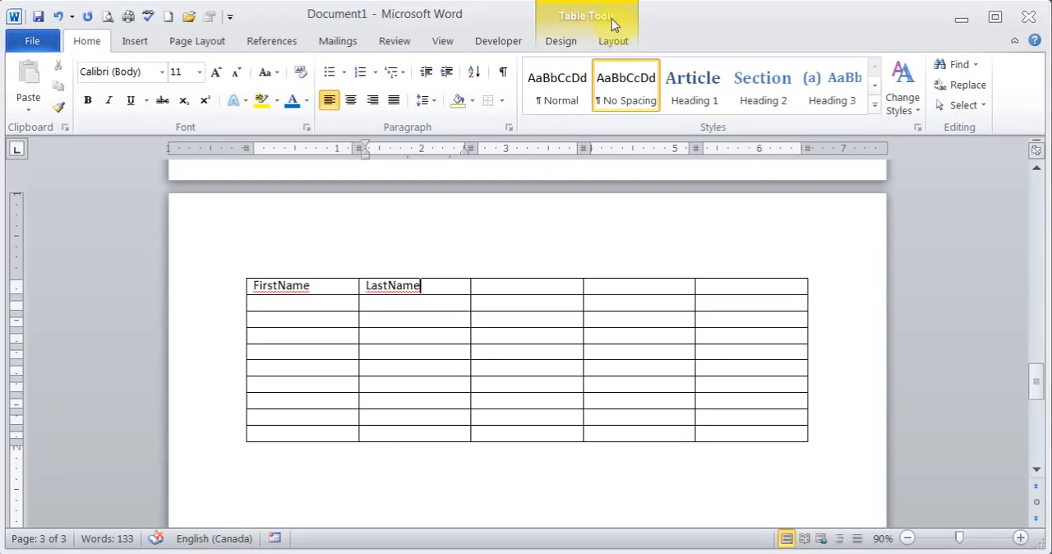
{"action": "left_click", "coordinate": [383, 489]}
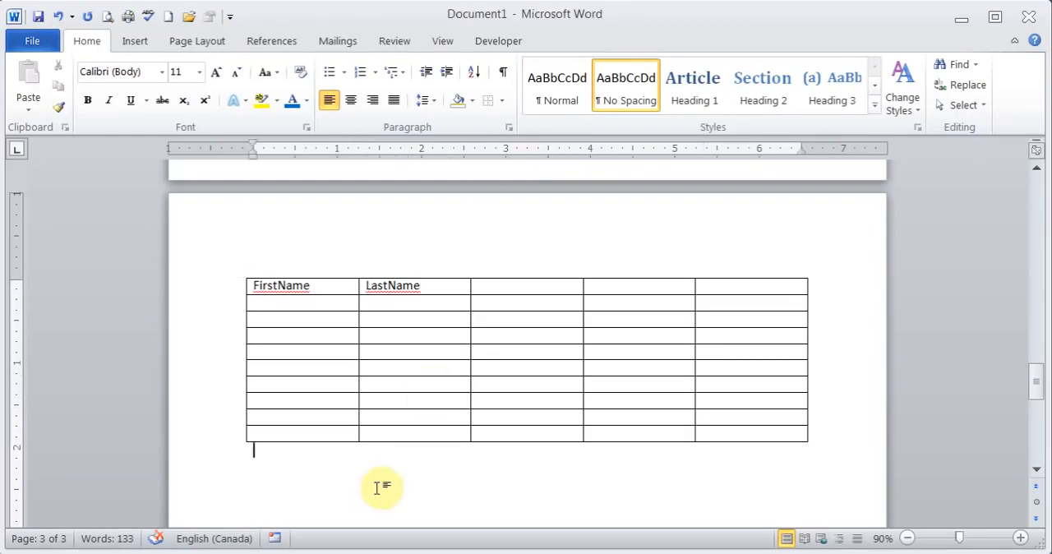
{"action": "left_click", "coordinate": [417, 317]}
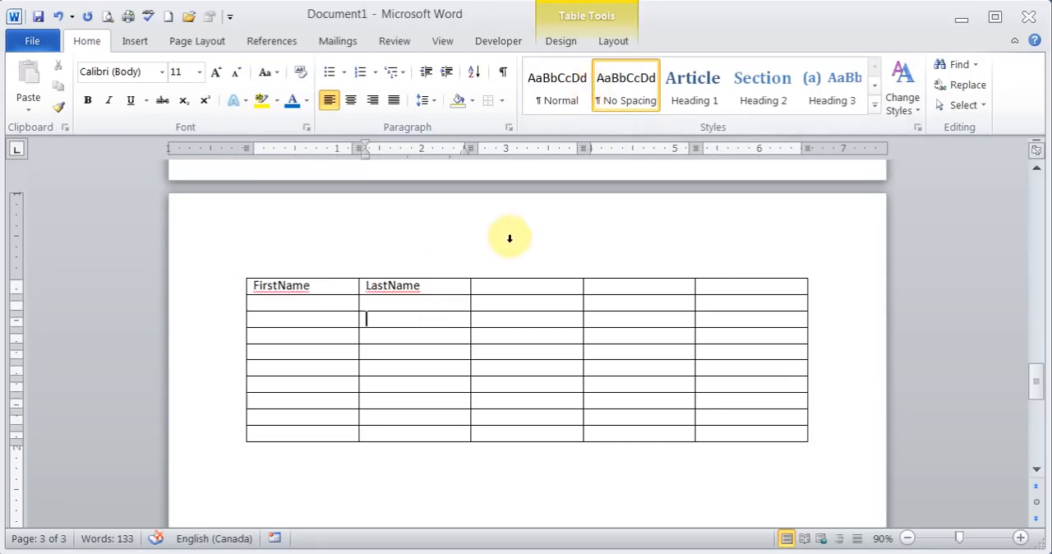
Try the Light List - Accent 1 style on the table, and apply the purple built-in grid style with banded rows instead.
{"action": "left_click", "coordinate": [558, 42]}
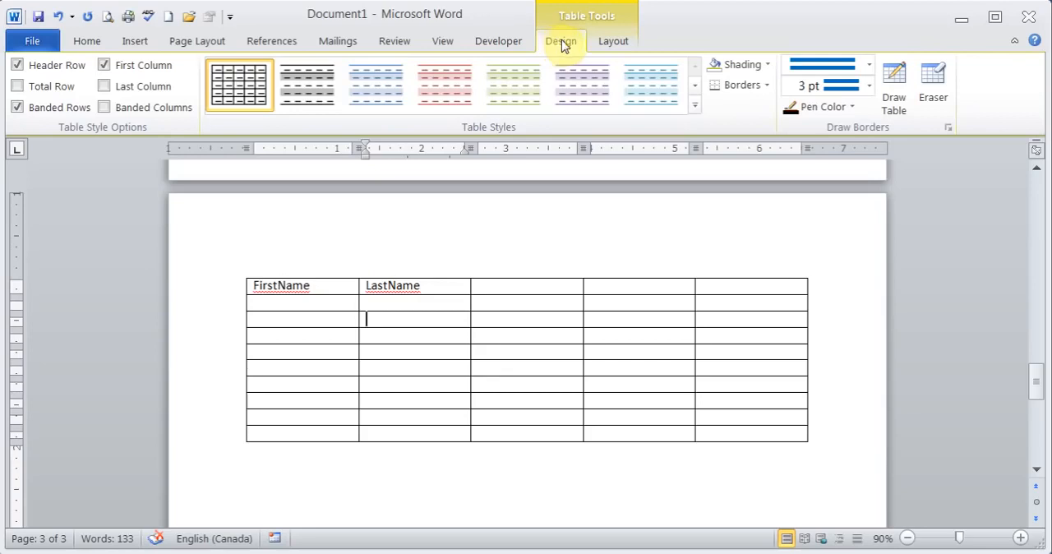
{"action": "left_click", "coordinate": [695, 109]}
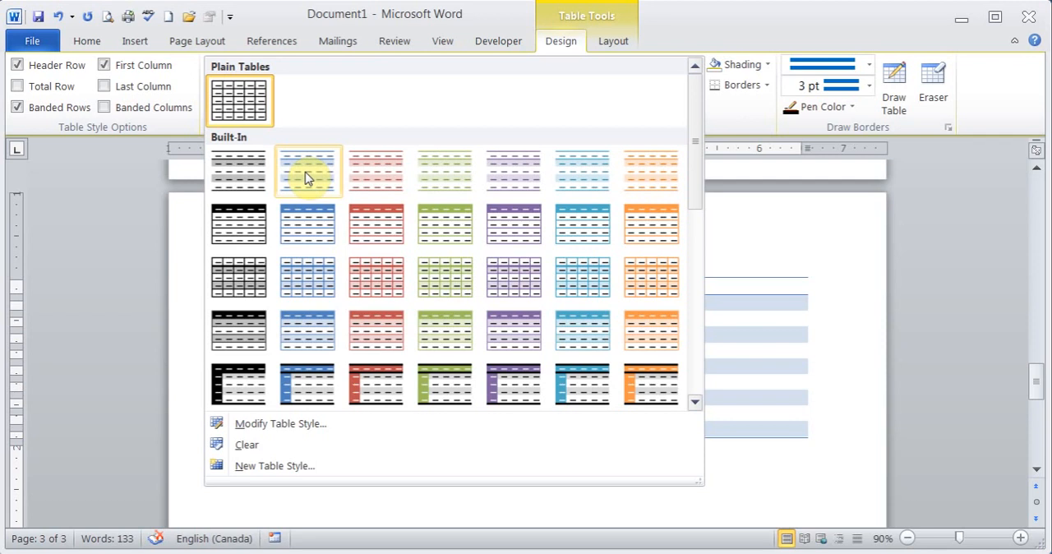
{"action": "left_click", "coordinate": [309, 222]}
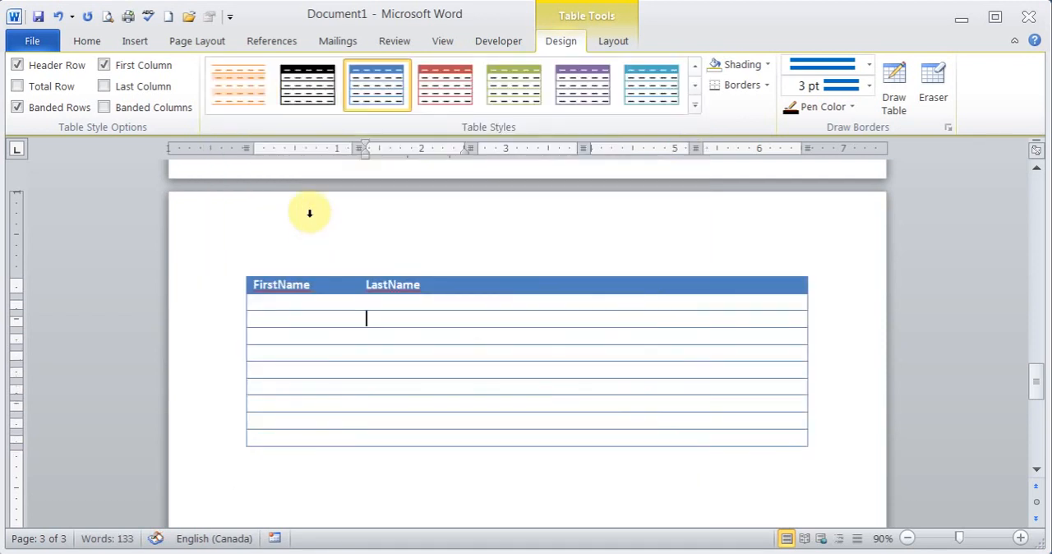
{"action": "left_click", "coordinate": [694, 105]}
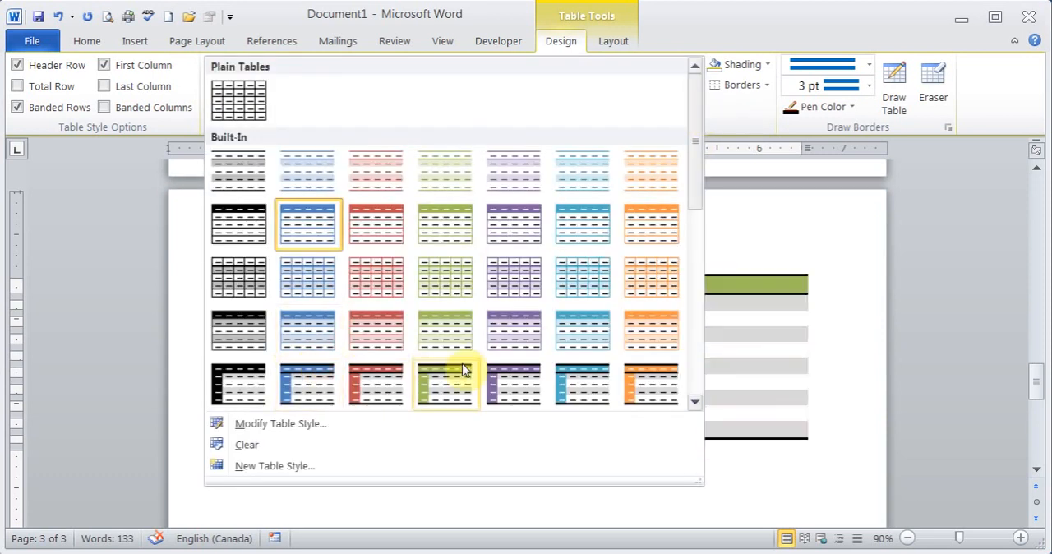
{"action": "left_click", "coordinate": [511, 280]}
Shade the table's entire header row with the standard red color.
{"action": "left_click", "coordinate": [336, 281]}
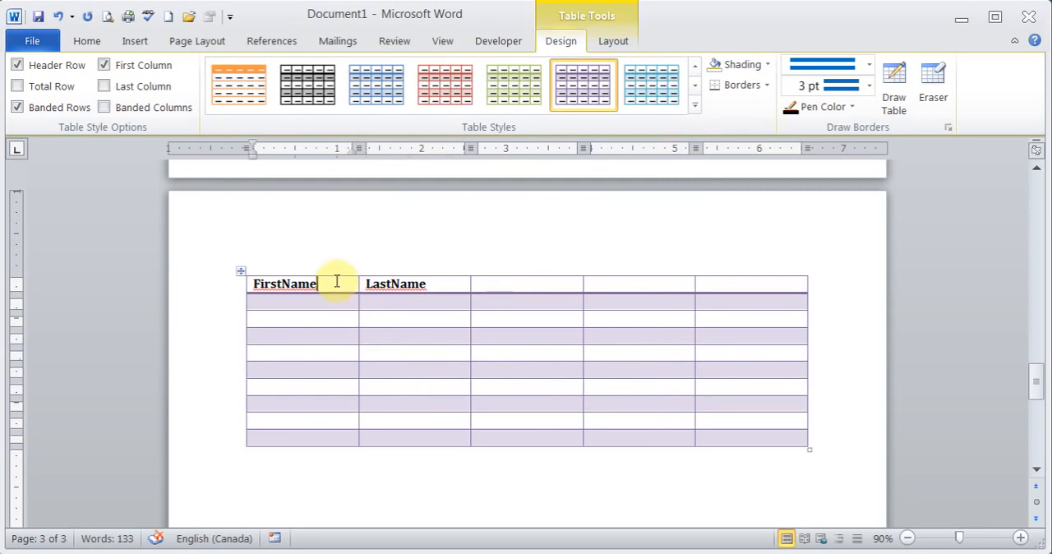
{"action": "left_click", "coordinate": [247, 284]}
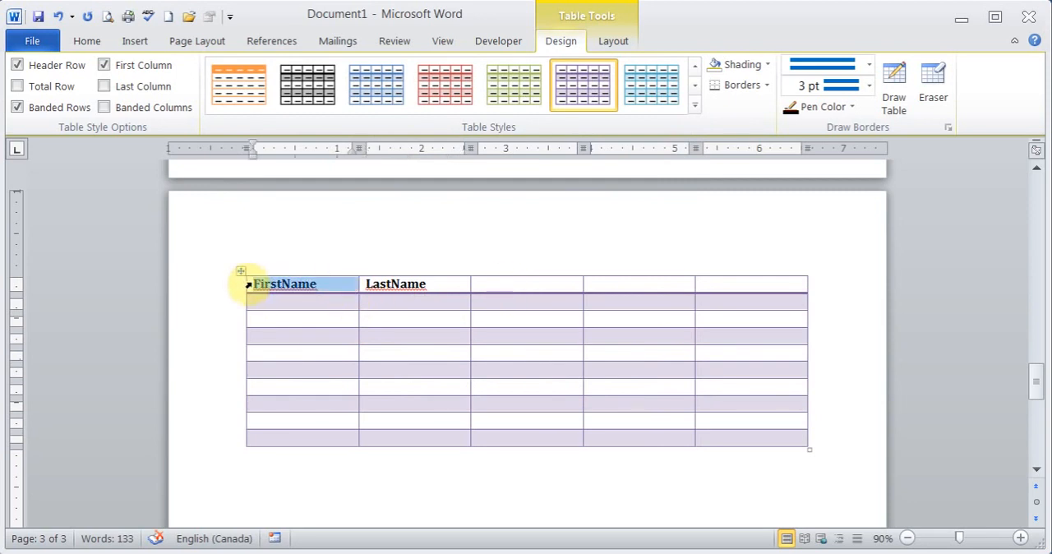
{"action": "left_click", "coordinate": [251, 285]}
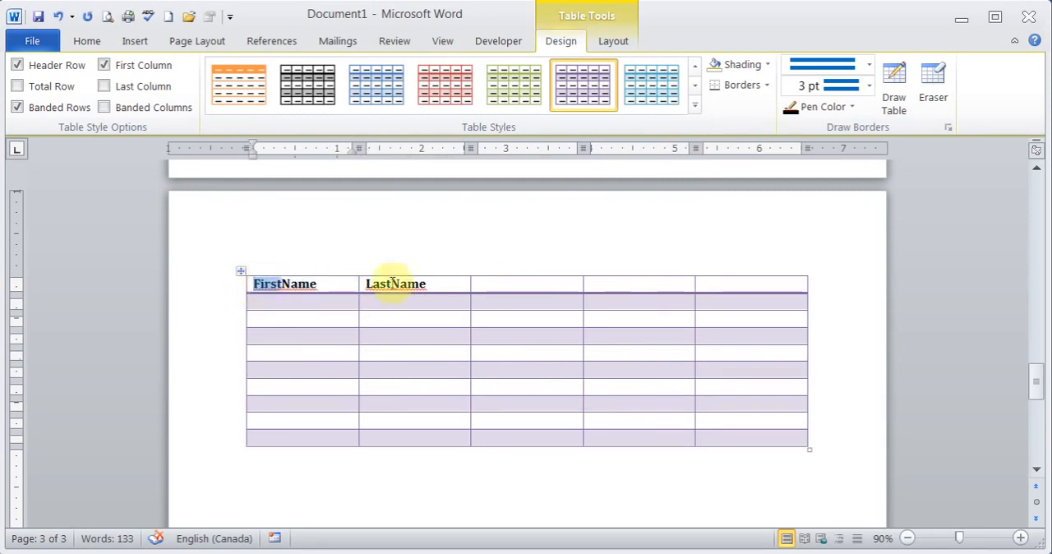
{"action": "left_click_drag", "start_coordinate": [268, 284], "coordinate": [716, 284]}
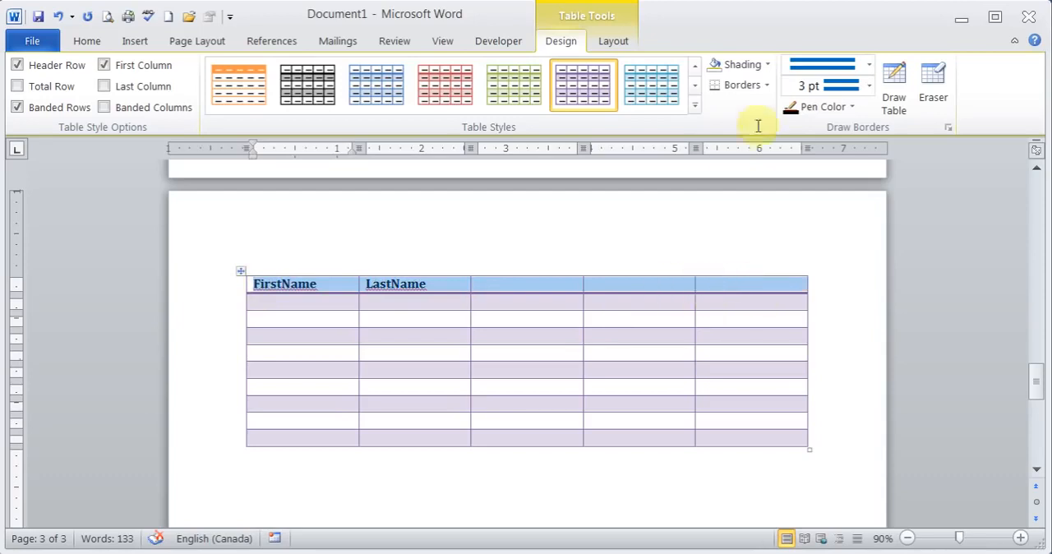
{"action": "left_click", "coordinate": [766, 67]}
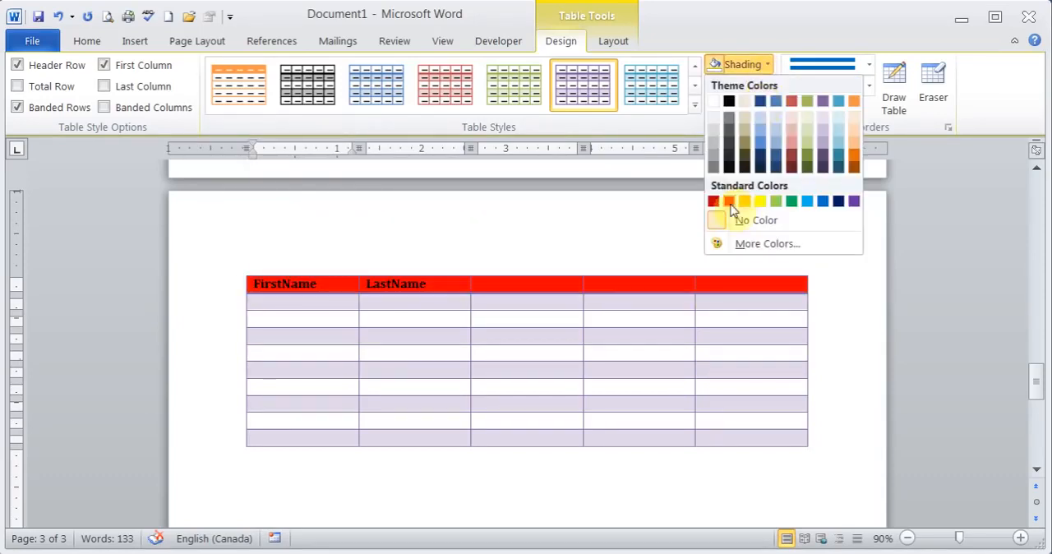
{"action": "left_click", "coordinate": [730, 203]}
{"action": "left_click", "coordinate": [573, 306]}
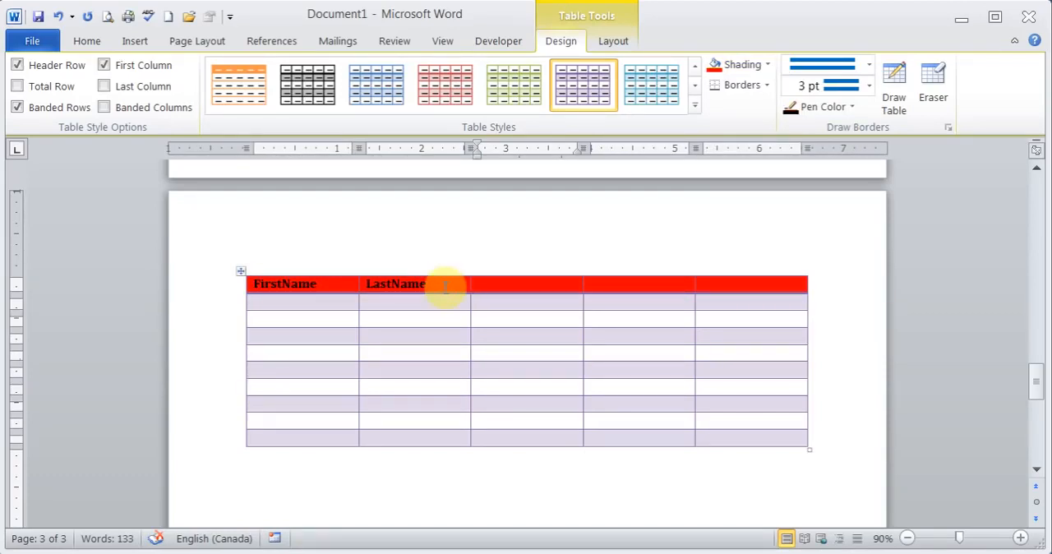
Set the height of all table rows to 0.4".
{"action": "left_click", "coordinate": [616, 44]}
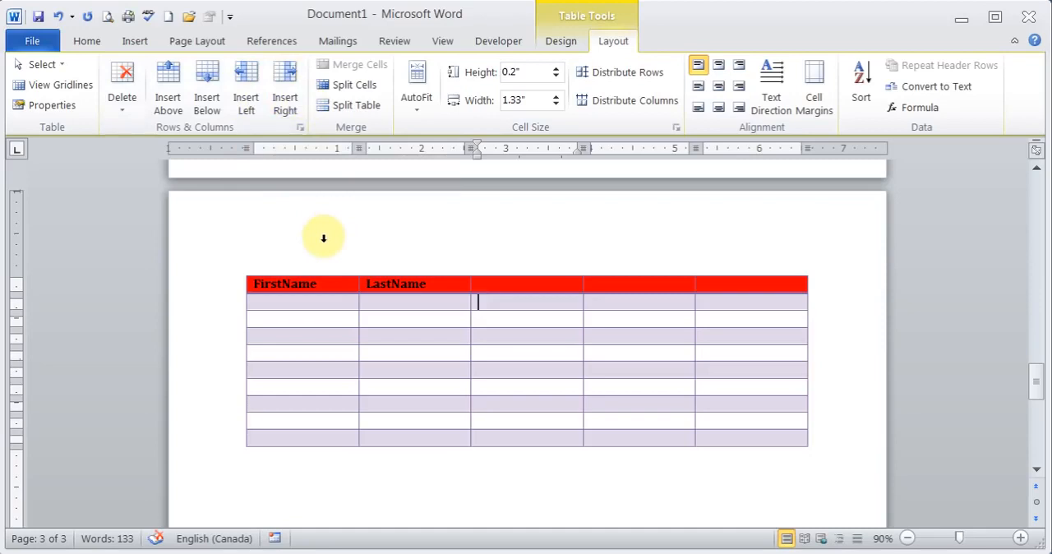
{"action": "left_click", "coordinate": [319, 300]}
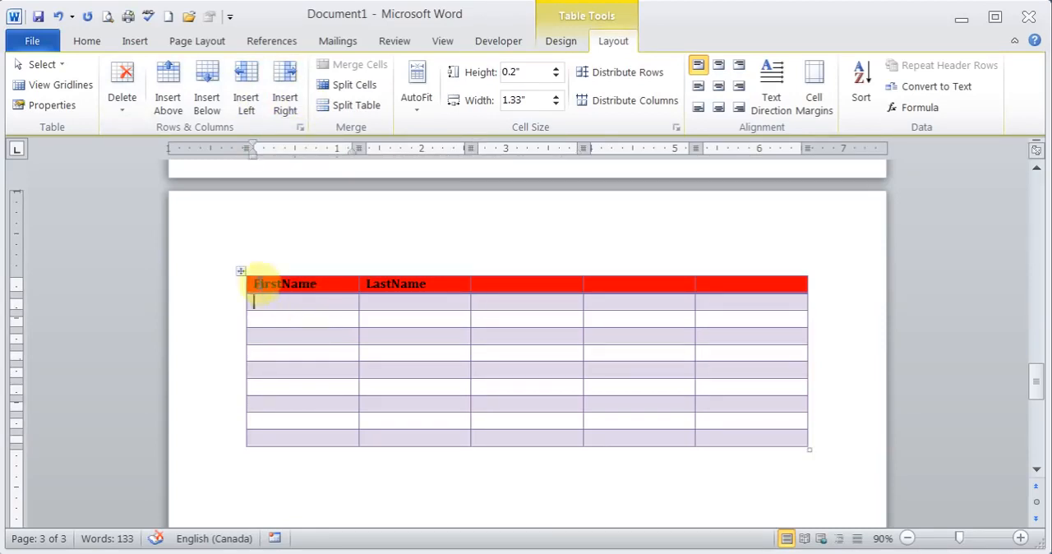
{"action": "left_click", "coordinate": [239, 274]}
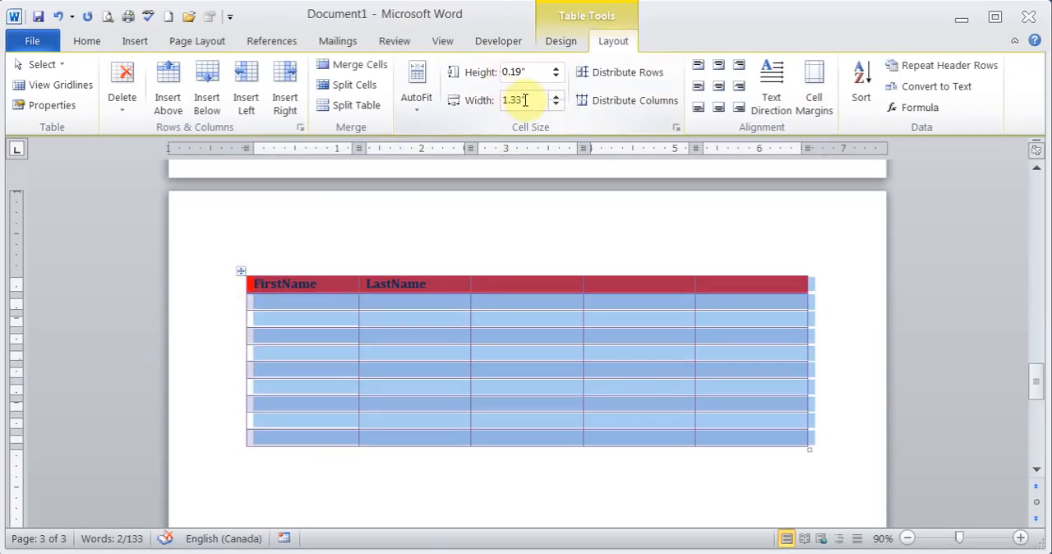
{"action": "left_click", "coordinate": [556, 70]}
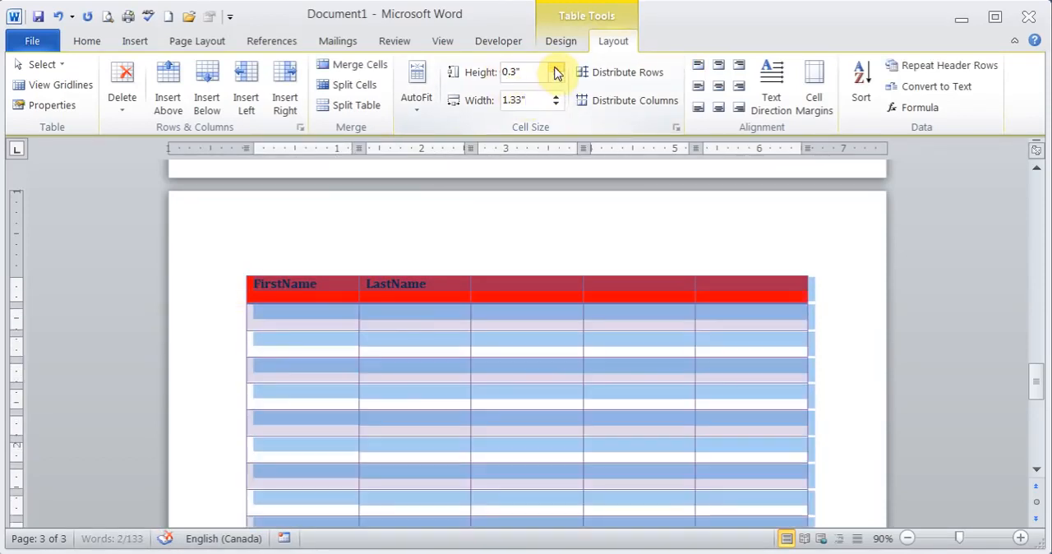
{"action": "left_click", "coordinate": [556, 69]}
{"action": "left_click", "coordinate": [556, 78]}
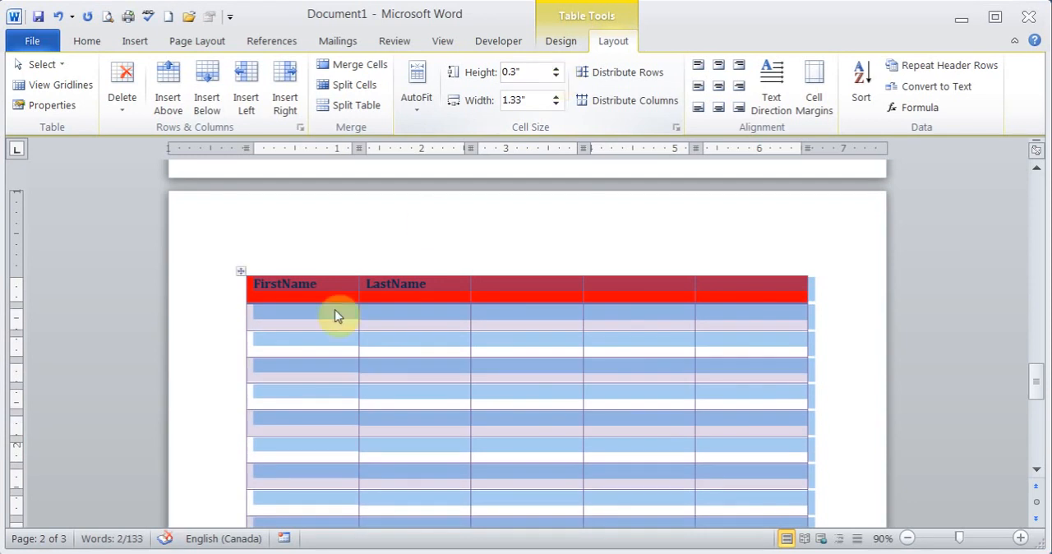
{"action": "left_click", "coordinate": [320, 323]}
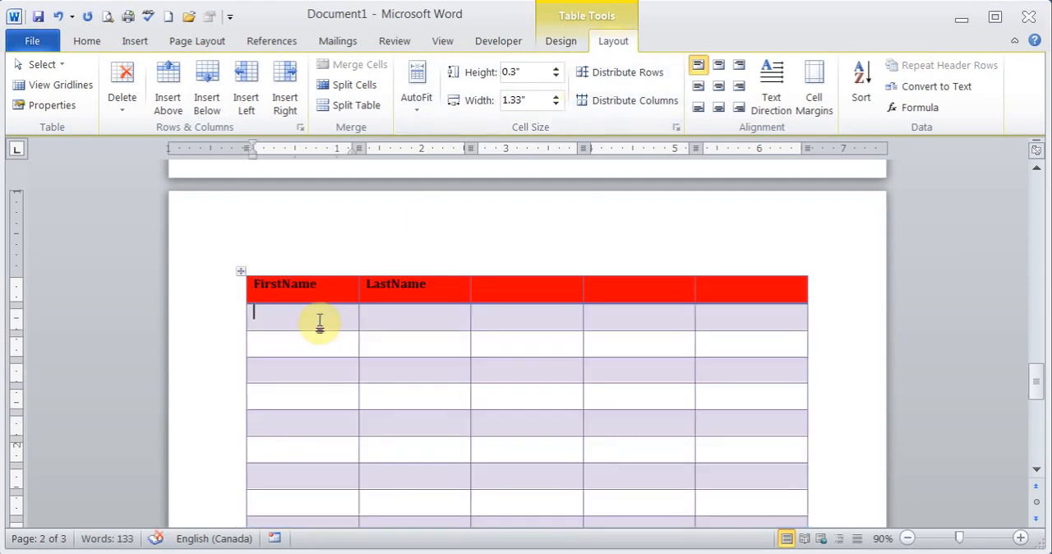
{"action": "left_click", "coordinate": [239, 274]}
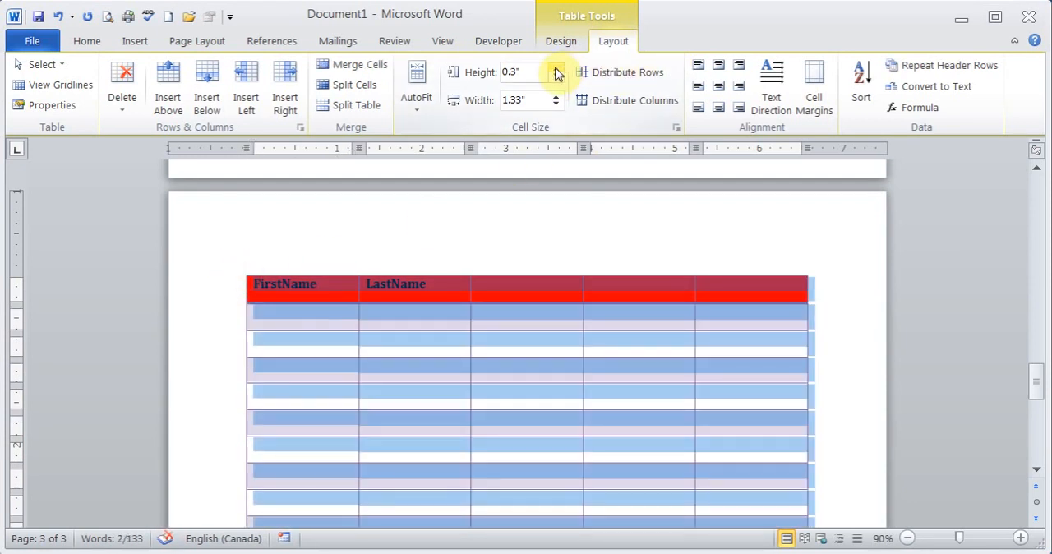
{"action": "left_click", "coordinate": [556, 69]}
Enter a person's first and last name under the matching headings in the table's second row.
{"action": "left_click", "coordinate": [310, 326]}
{"action": "key", "text": "Tab"}
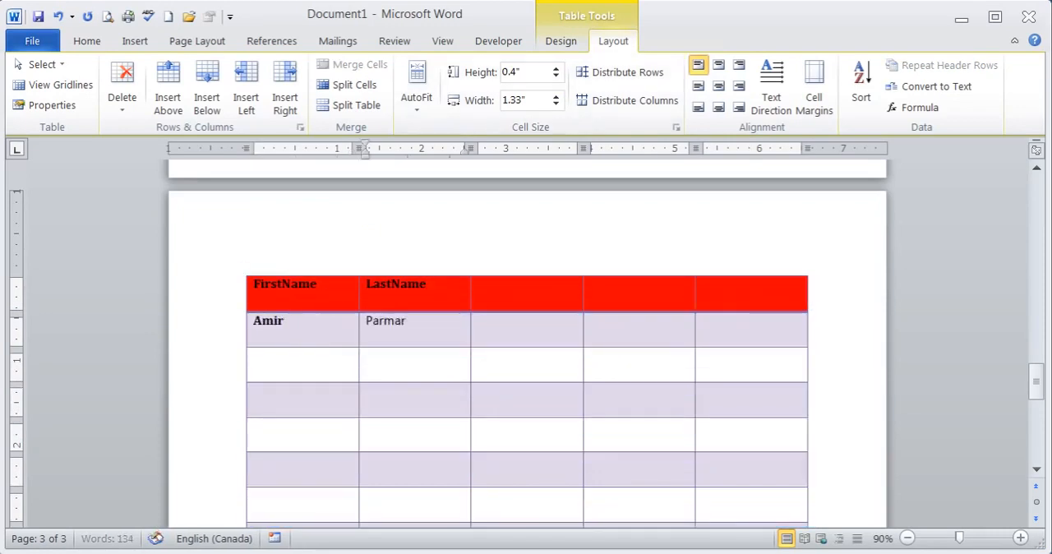
Enter a second person's first and last name in the first two cells of the table's third row.
{"action": "left_click", "coordinate": [287, 362]}
{"action": "type", "text": "John"}
{"action": "key", "text": "Tab"}
{"action": "type", "text": "Doe"}
{"action": "key", "text": "Return"}
{"action": "key", "text": "BackSpace"}
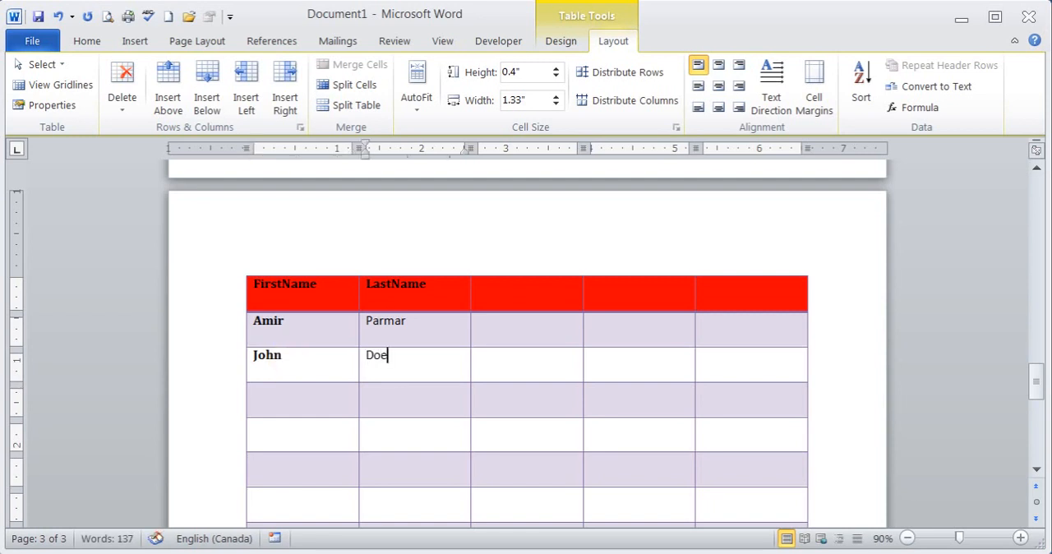
Align the contents of every cell in the table to the bottom right.
{"action": "left_click", "coordinate": [239, 272]}
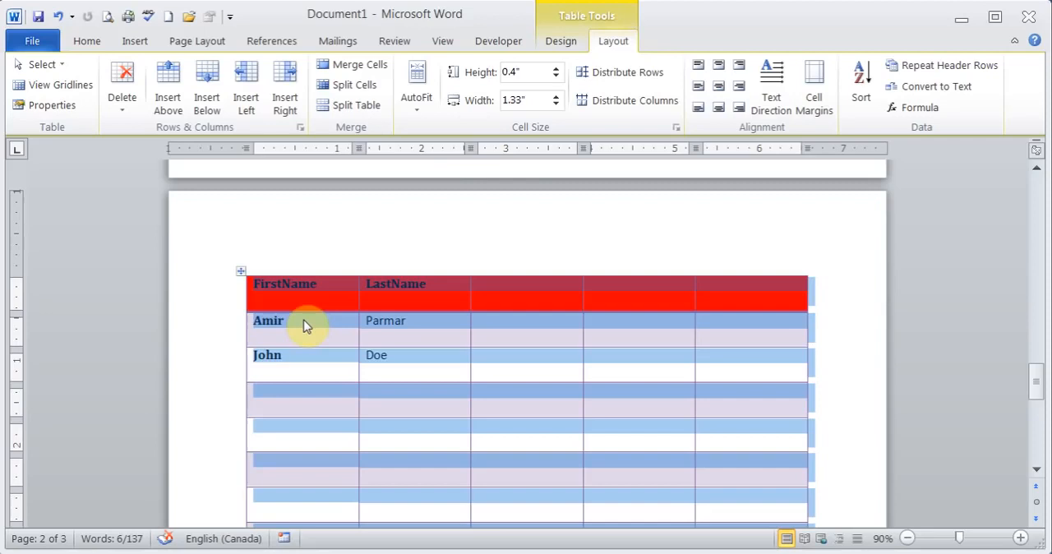
{"action": "left_click", "coordinate": [417, 97]}
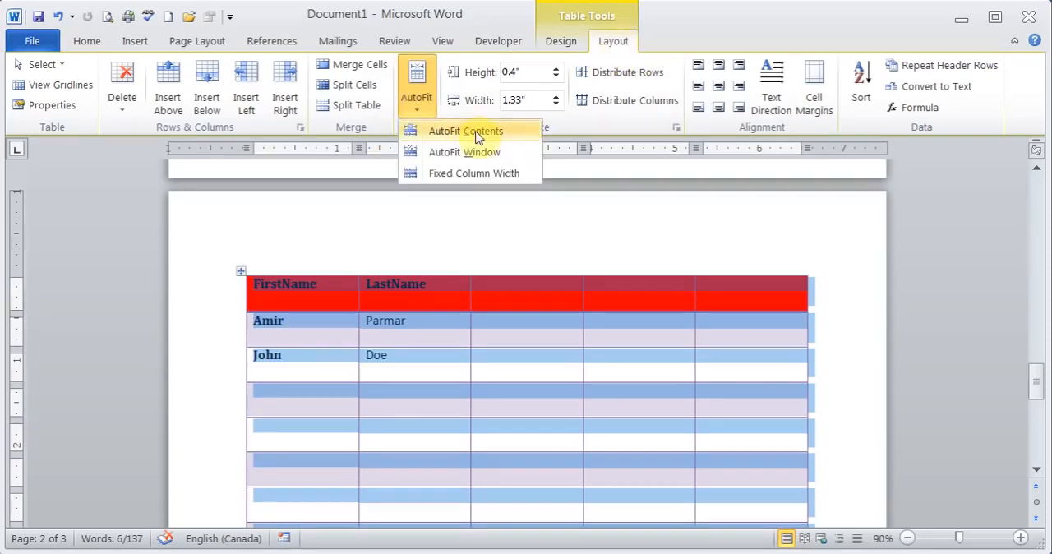
{"action": "left_click", "coordinate": [320, 319]}
{"action": "right_click", "coordinate": [320, 319]}
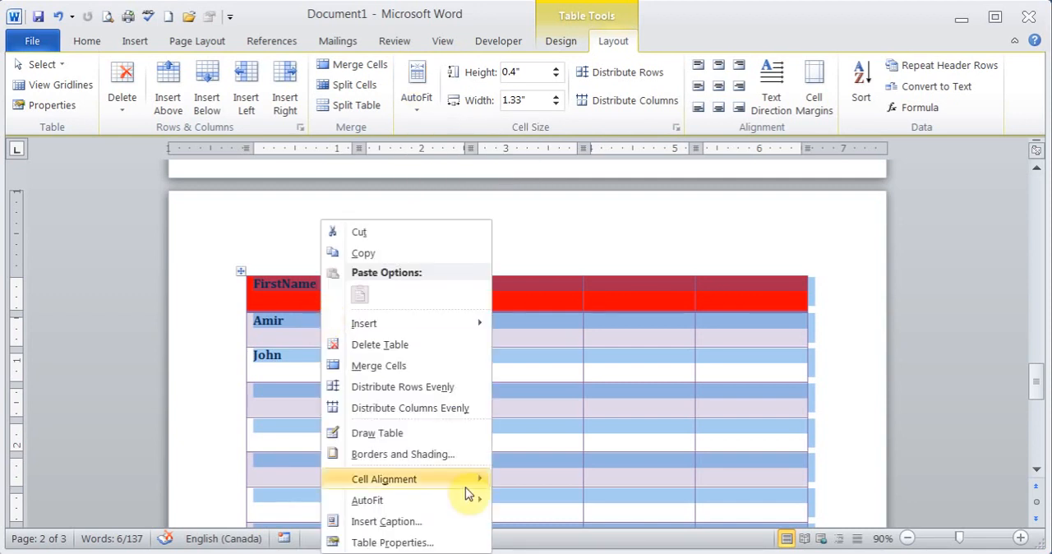
{"action": "mouse_move", "coordinate": [457, 501]}
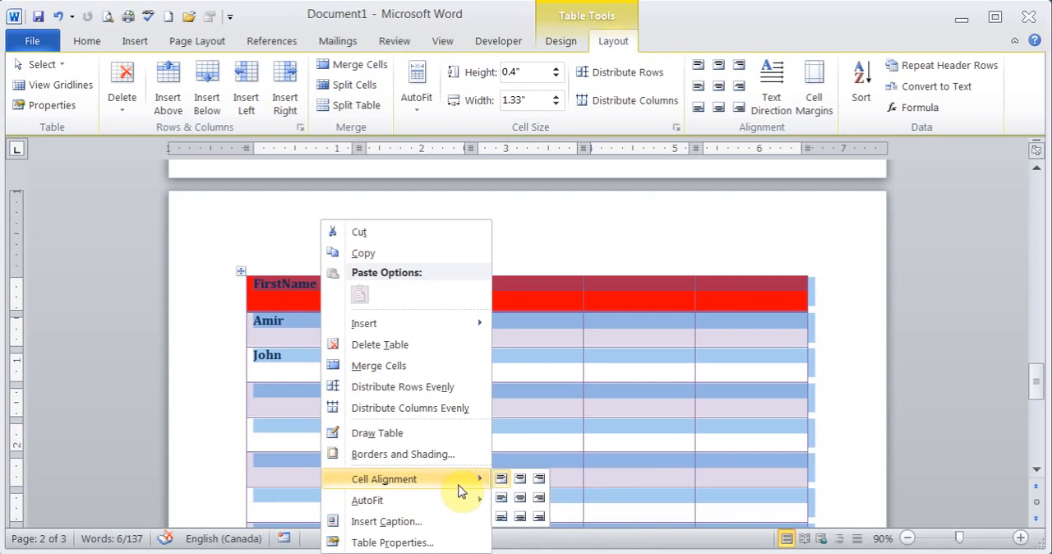
{"action": "left_click", "coordinate": [539, 516]}
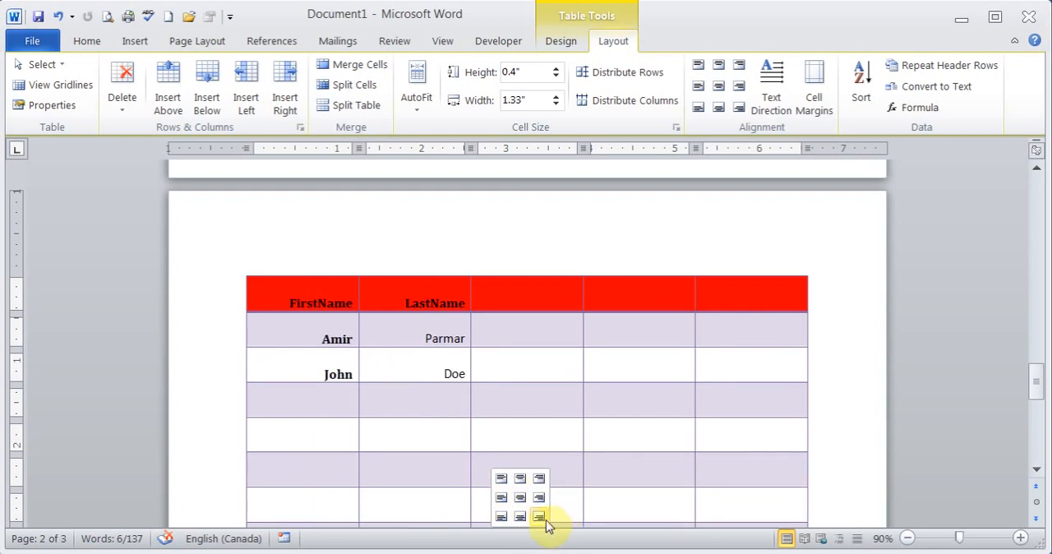
{"action": "left_click", "coordinate": [539, 517]}
{"action": "left_click", "coordinate": [442, 374]}
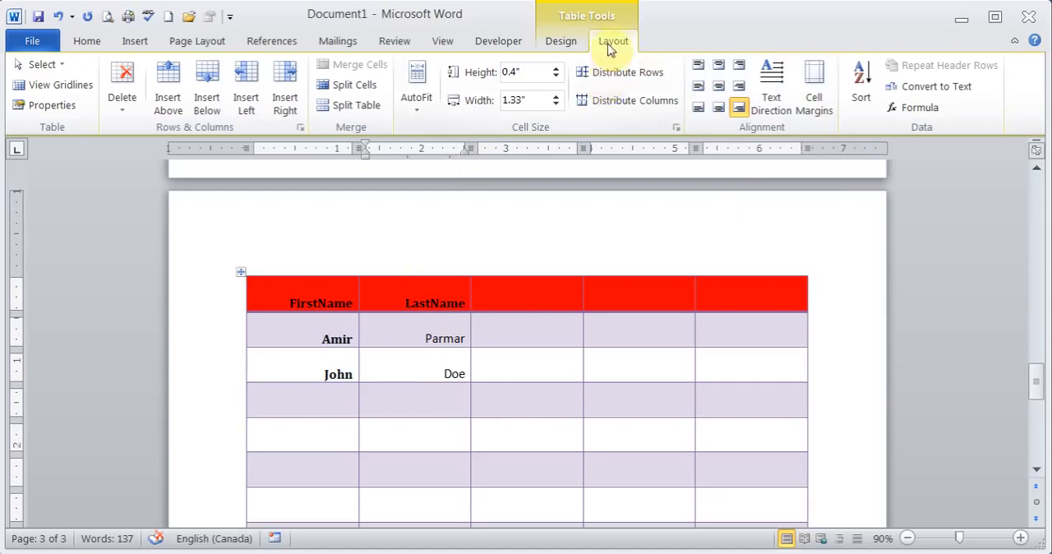
{"action": "left_click", "coordinate": [121, 109]}
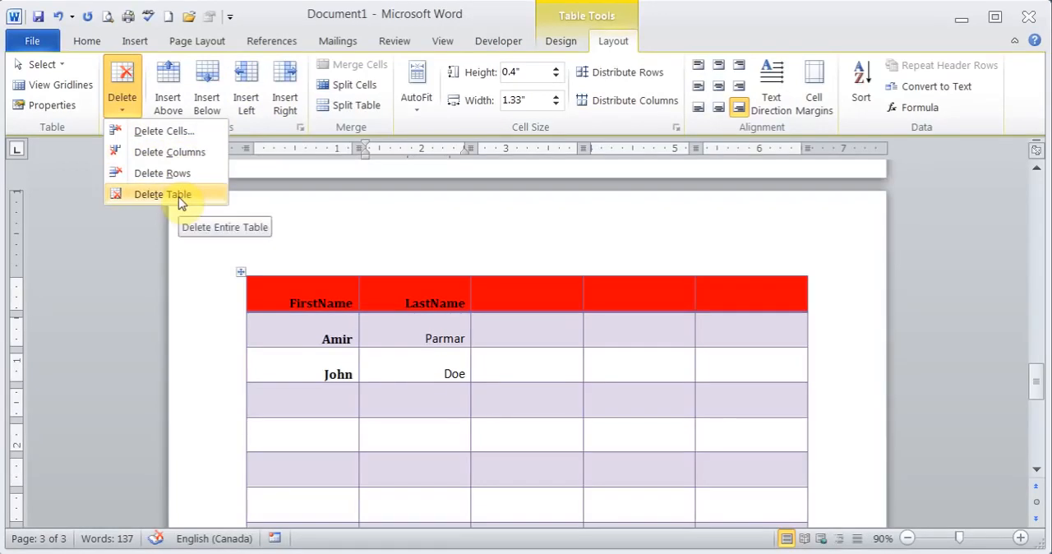
{"action": "left_click", "coordinate": [237, 288]}
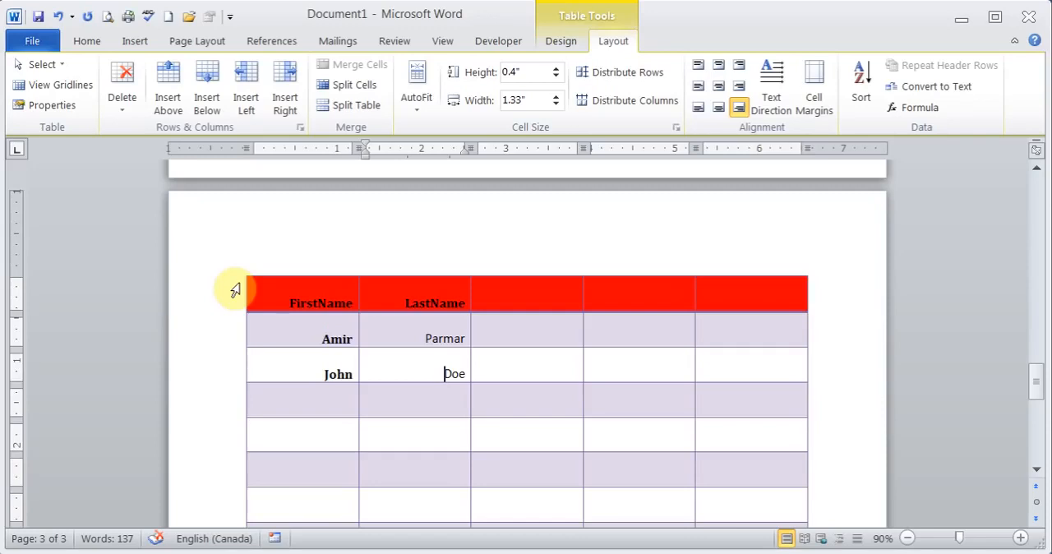
{"action": "scroll", "coordinate": [238, 286], "scroll_direction": "up", "scroll_amount": 3}
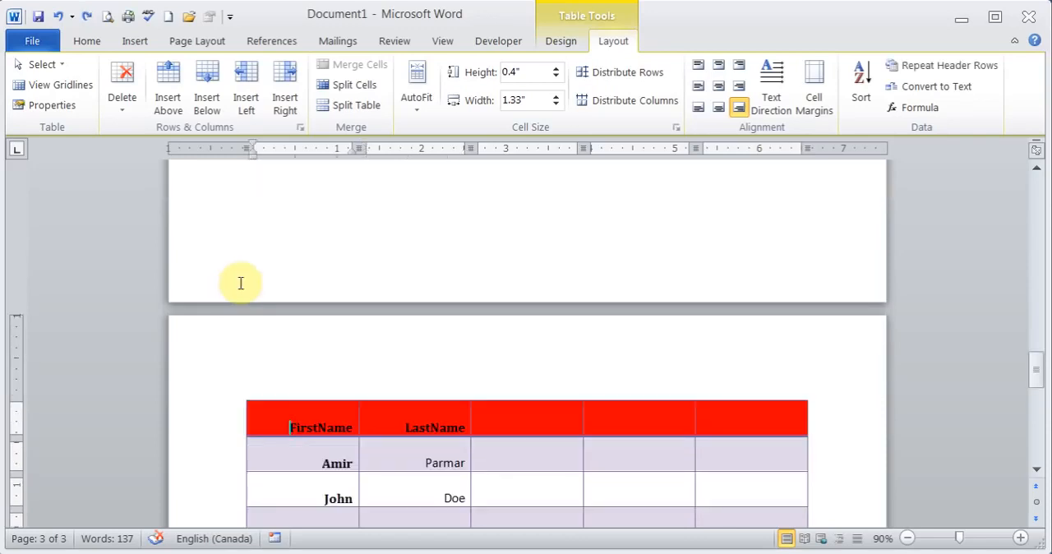
{"action": "left_click", "coordinate": [241, 397]}
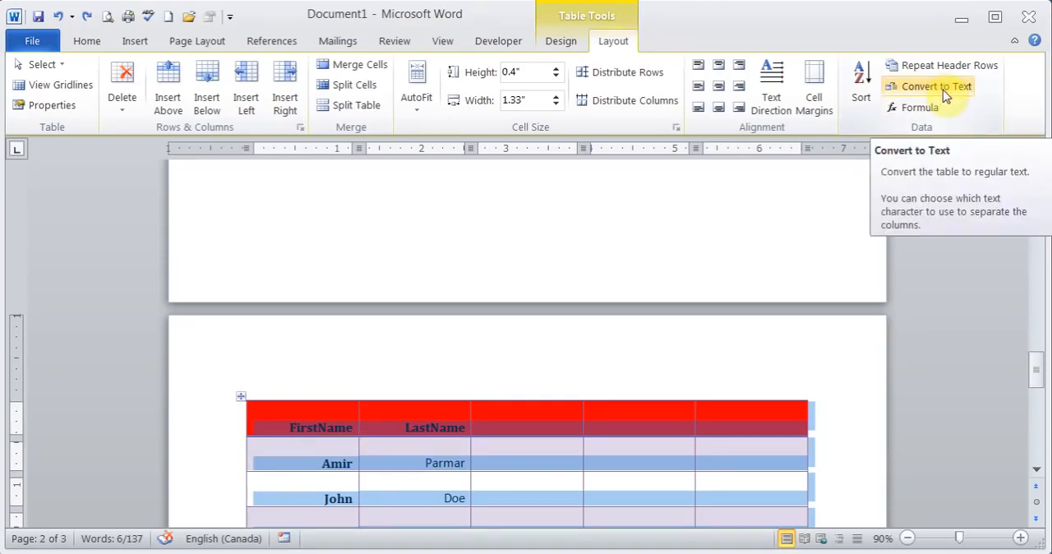
{"action": "left_click", "coordinate": [393, 427]}
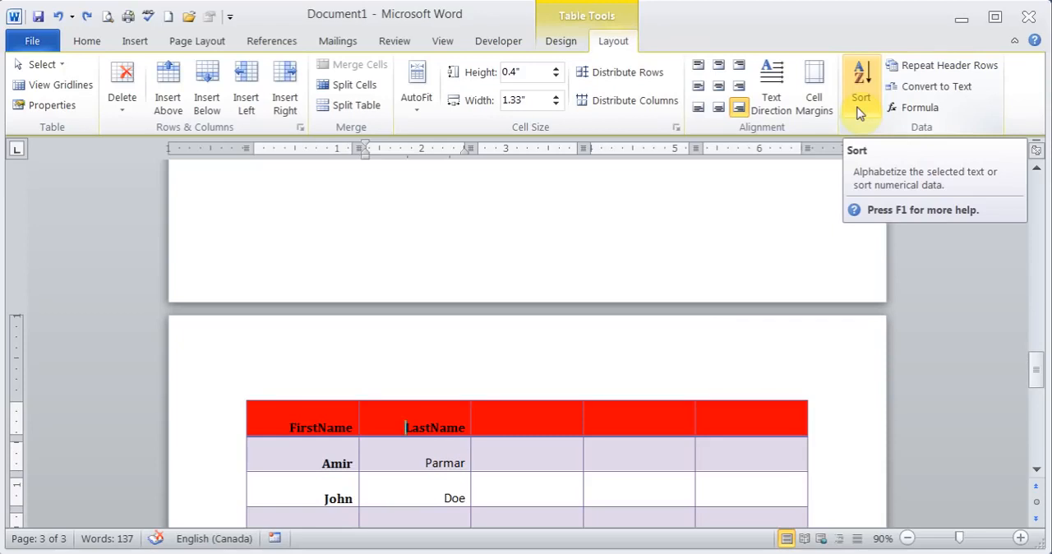
Convert the whole table to regular text, separating the columns with tabs.
{"action": "left_click", "coordinate": [247, 398]}
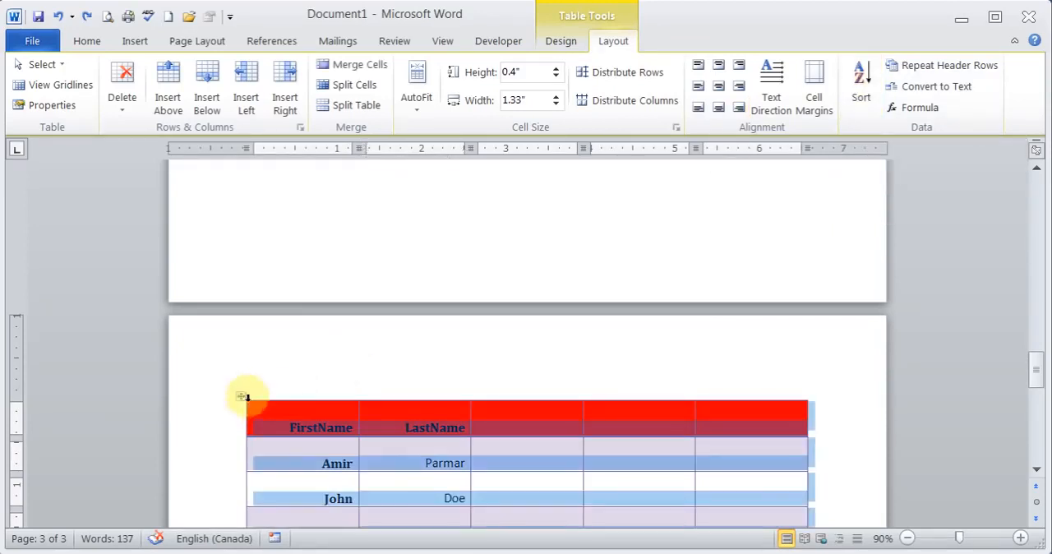
{"action": "left_click", "coordinate": [928, 89]}
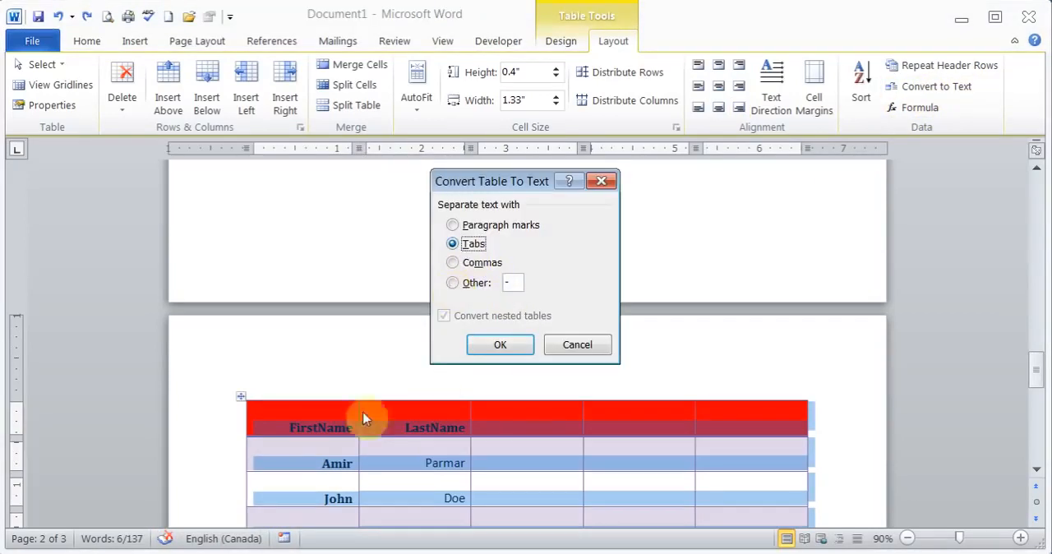
{"action": "left_click", "coordinate": [500, 345]}
{"action": "left_click", "coordinate": [402, 423]}
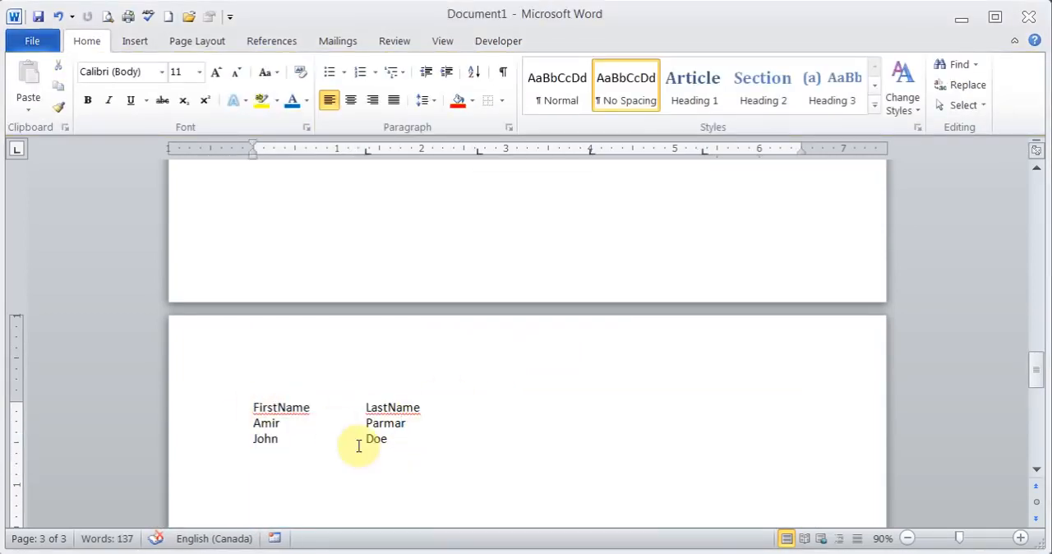
{"action": "left_click_drag", "start_coordinate": [254, 408], "coordinate": [422, 439]}
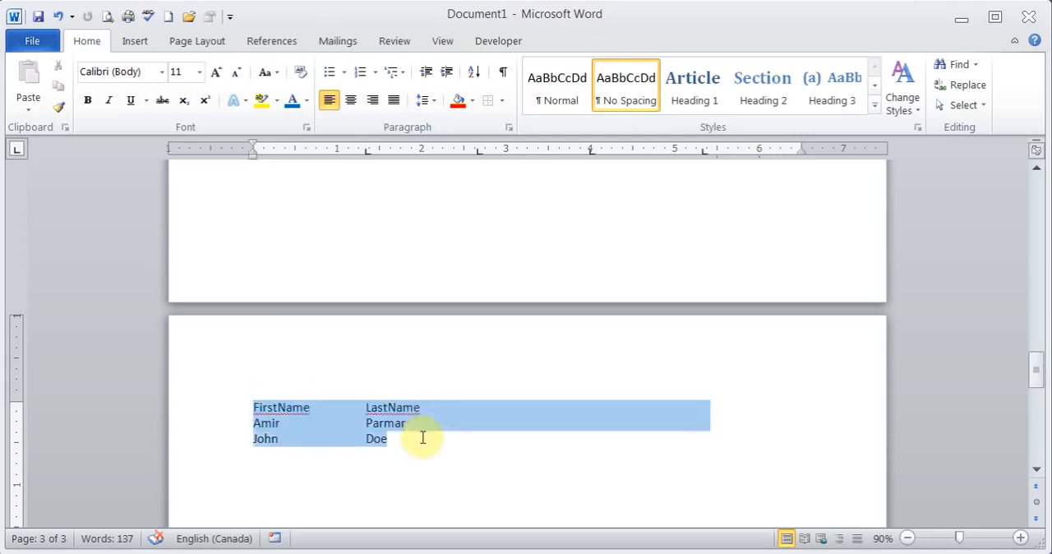
{"action": "left_click", "coordinate": [136, 48]}
{"action": "left_click", "coordinate": [151, 101]}
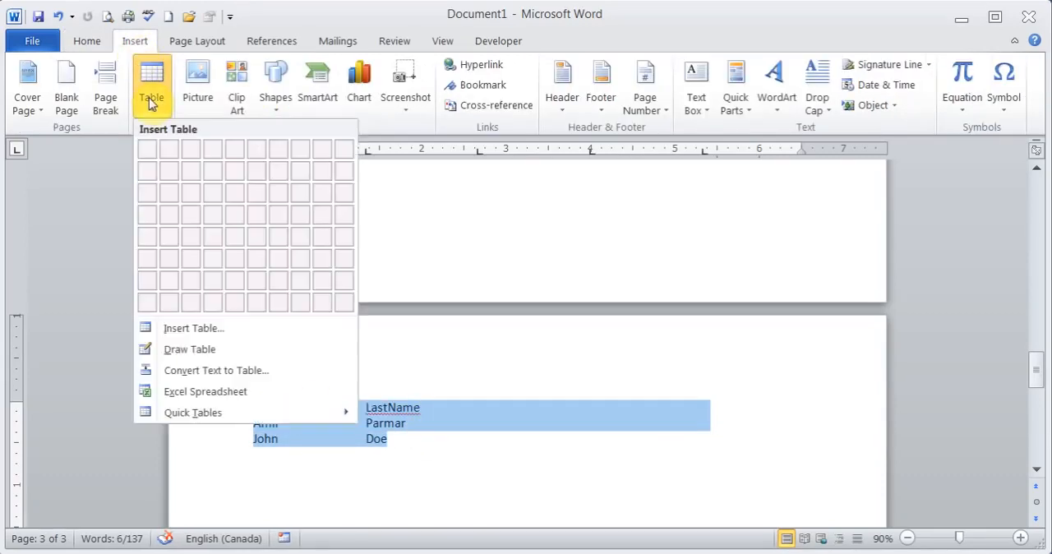
{"action": "left_click", "coordinate": [420, 452]}
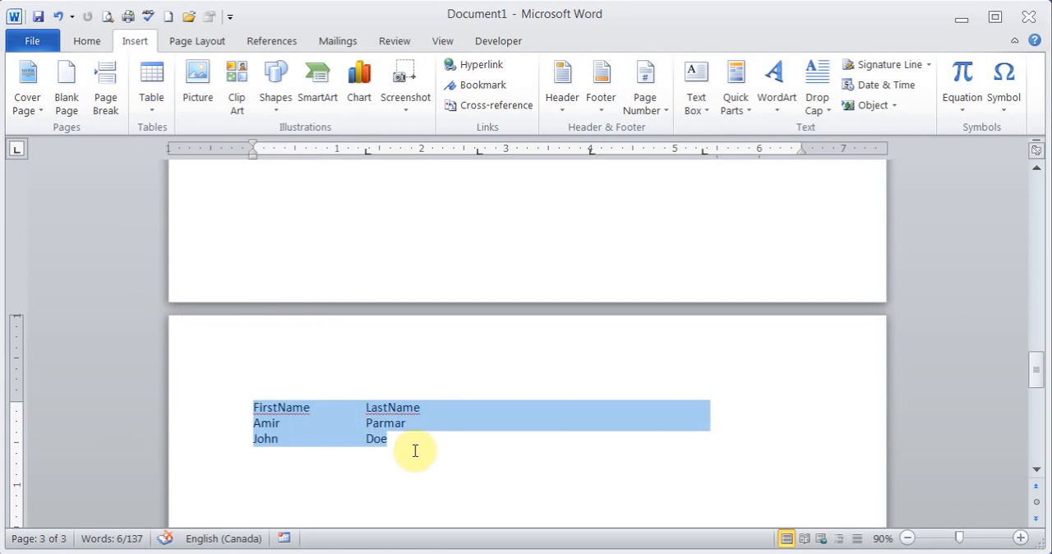
{"action": "left_click", "coordinate": [254, 405]}
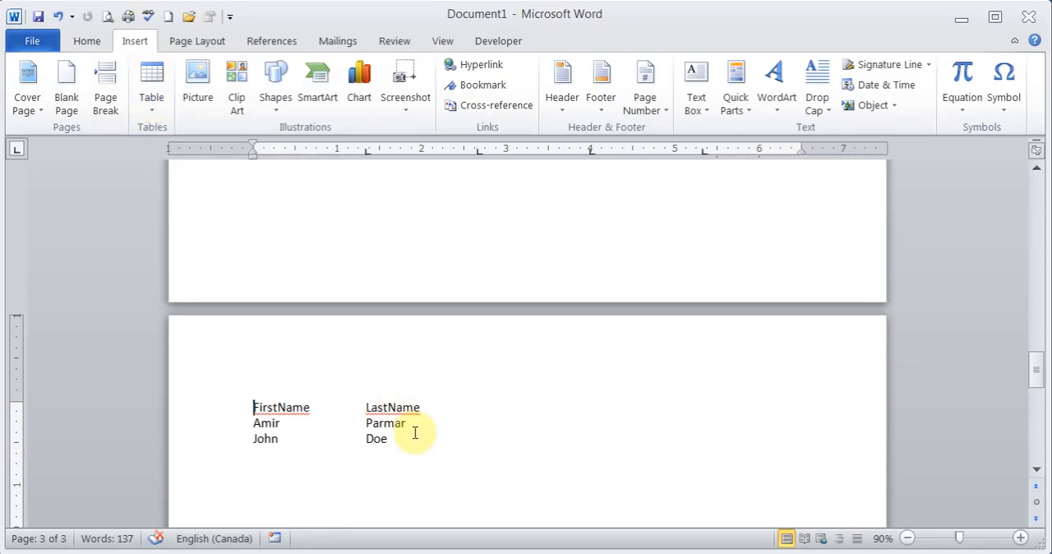
Insert the Koala image from Sample Pictures after the word "Atlaanta" on page 2 and shrink it to about 2.49" by 3.32".
{"action": "left_click_drag", "start_coordinate": [1035, 374], "coordinate": [1034, 298]}
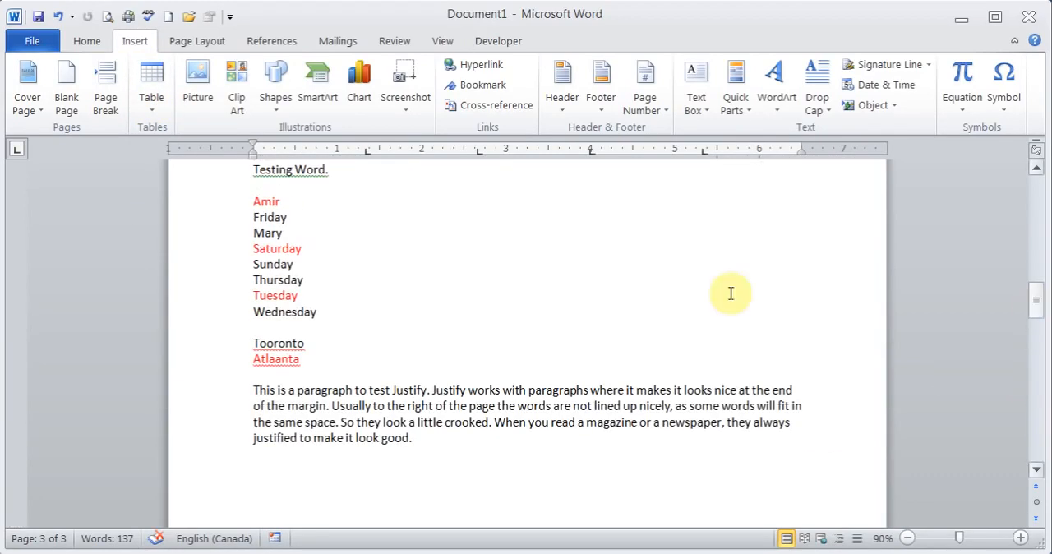
{"action": "left_click", "coordinate": [336, 357]}
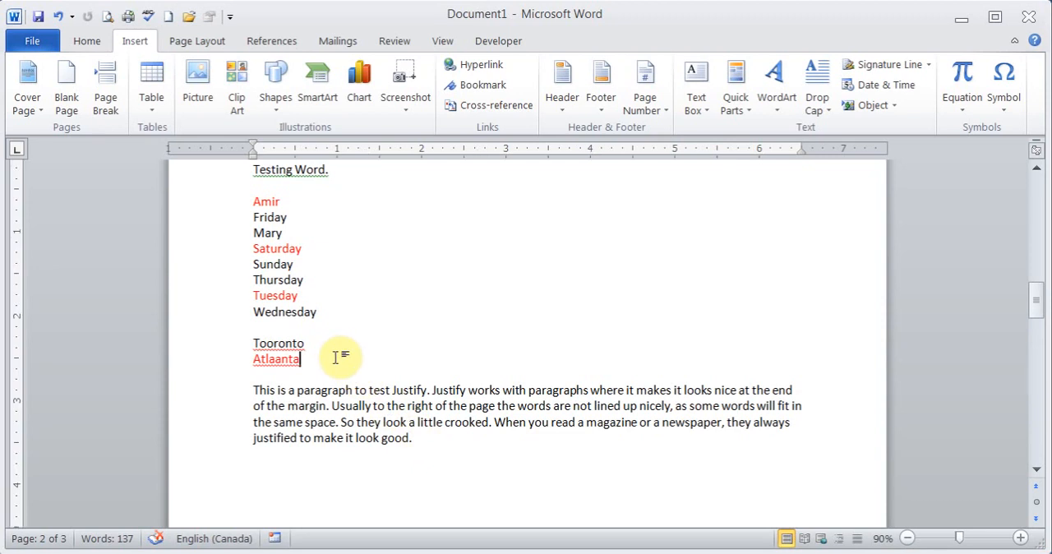
{"action": "left_click", "coordinate": [198, 88]}
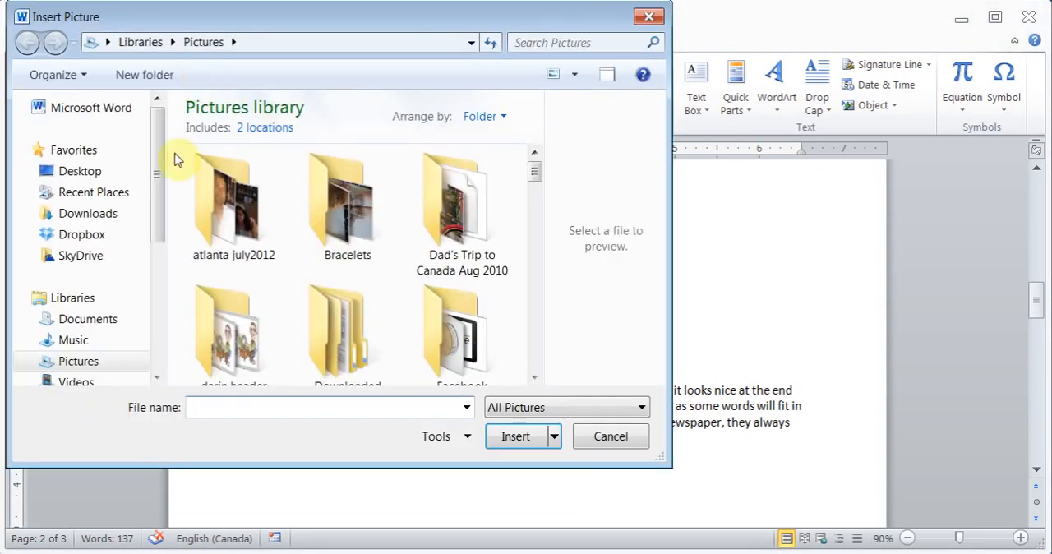
{"action": "left_click", "coordinate": [465, 235]}
{"action": "key", "text": "s"}
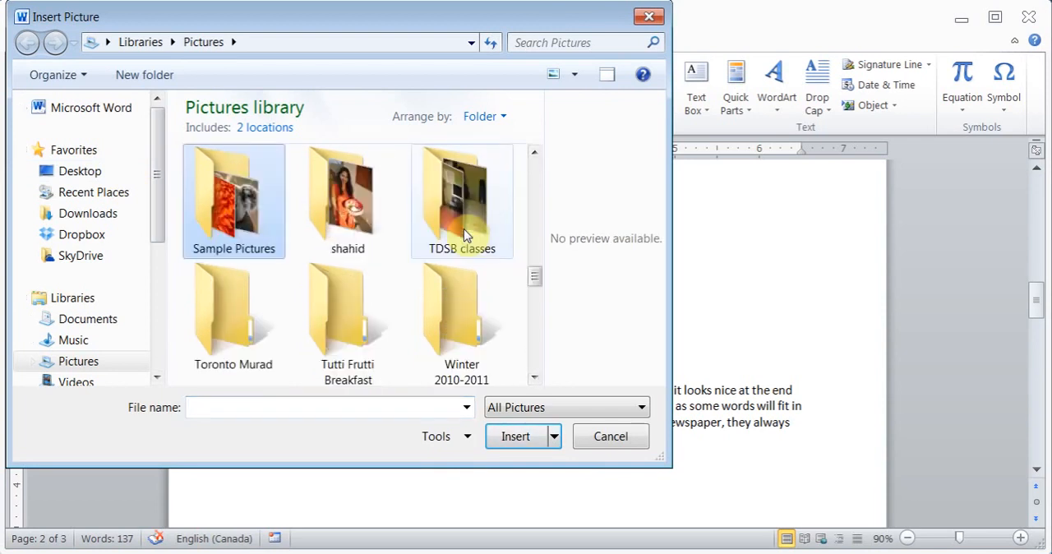
{"action": "double_click", "coordinate": [244, 235]}
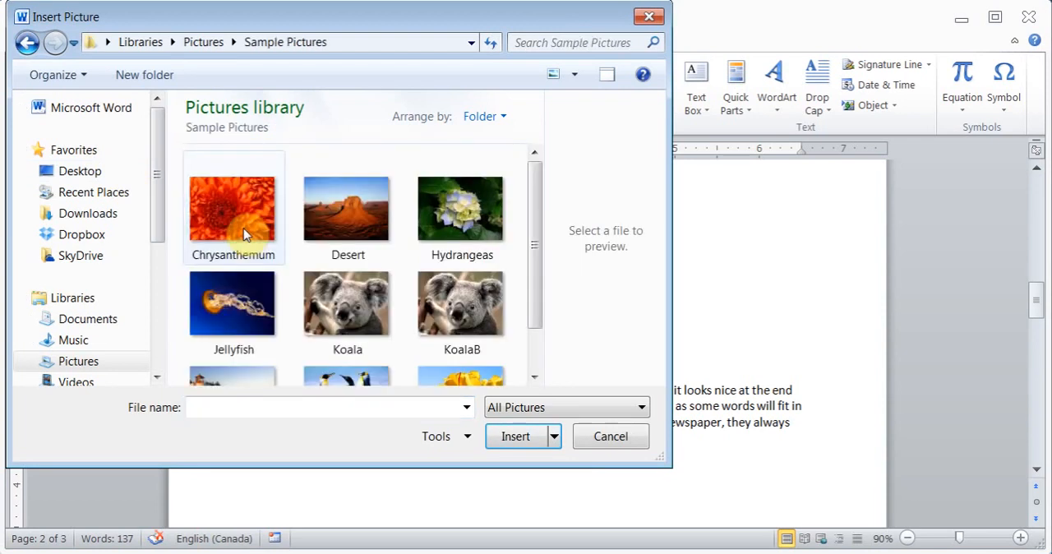
{"action": "double_click", "coordinate": [365, 293]}
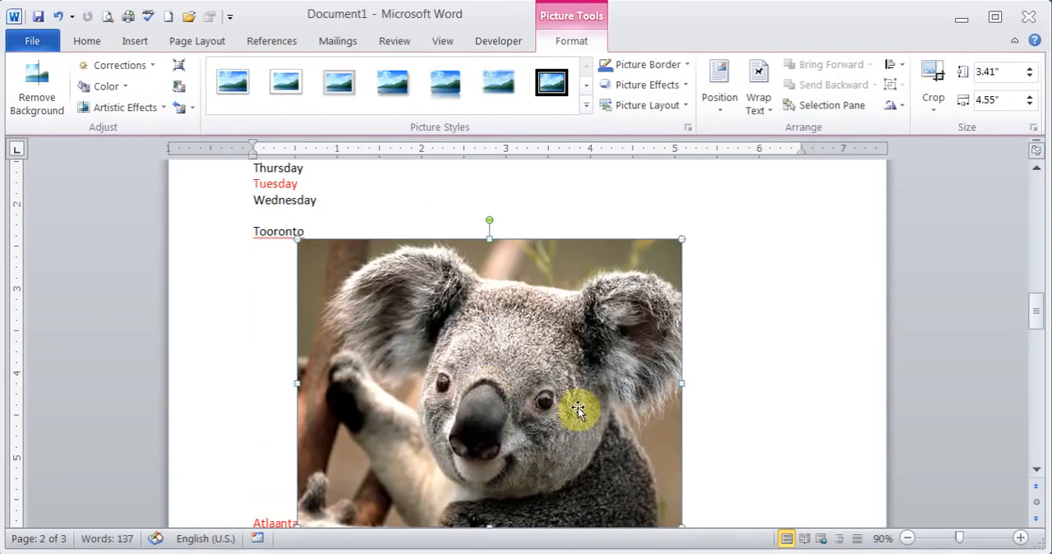
{"action": "left_click_drag", "start_coordinate": [654, 261], "coordinate": [579, 326]}
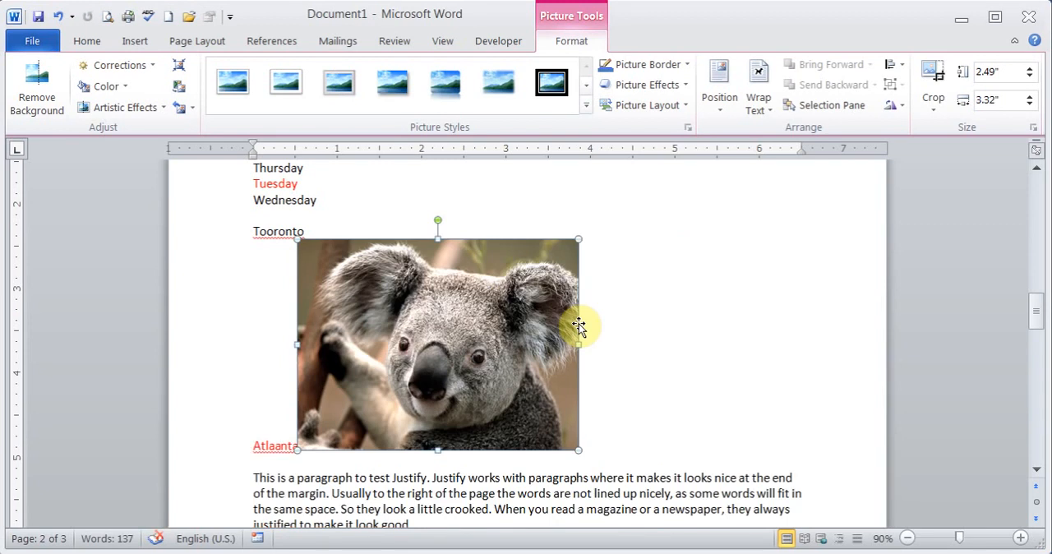
Set the koala picture's text wrapping to Through.
{"action": "left_click", "coordinate": [721, 105]}
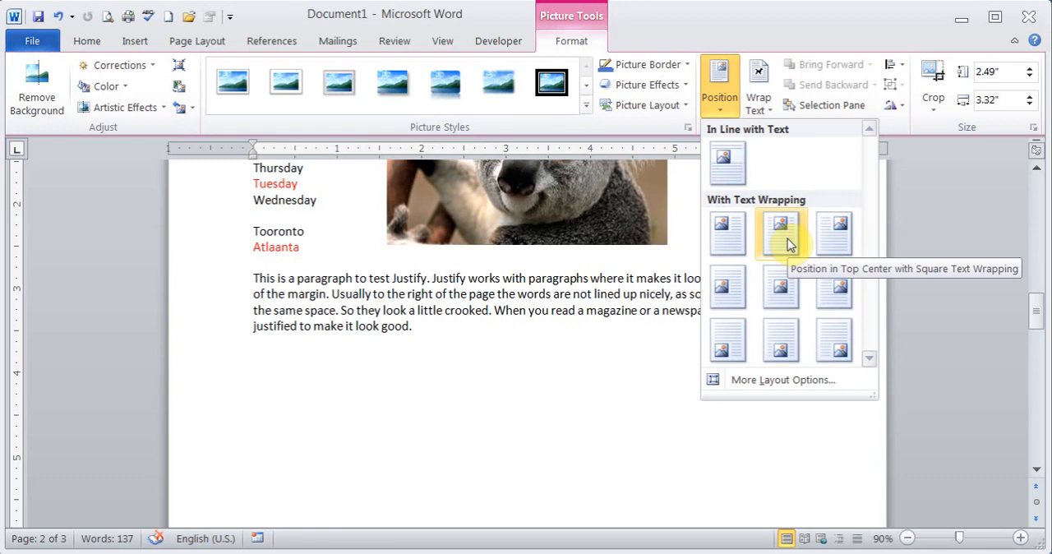
{"action": "left_click", "coordinate": [758, 104]}
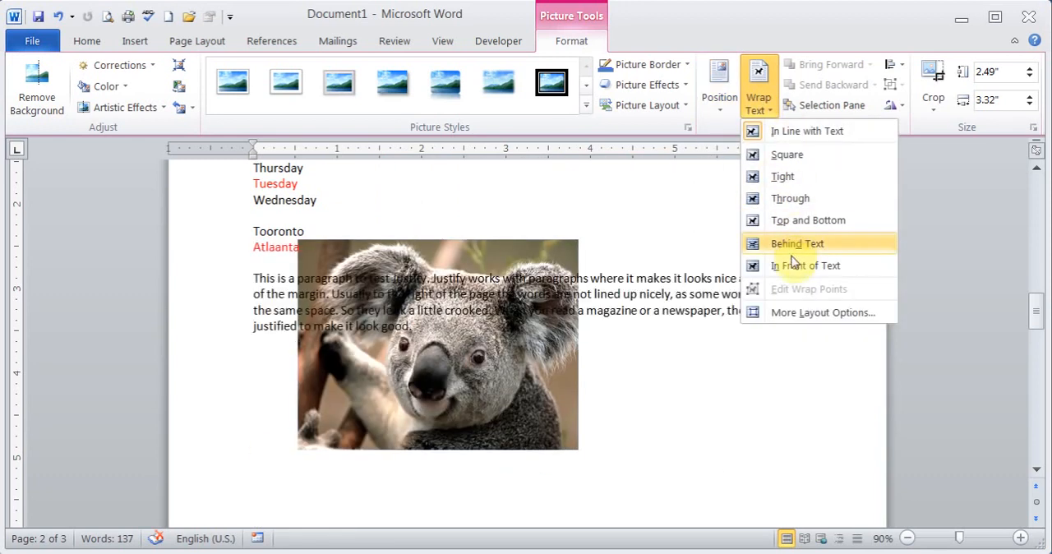
{"action": "left_click", "coordinate": [791, 198]}
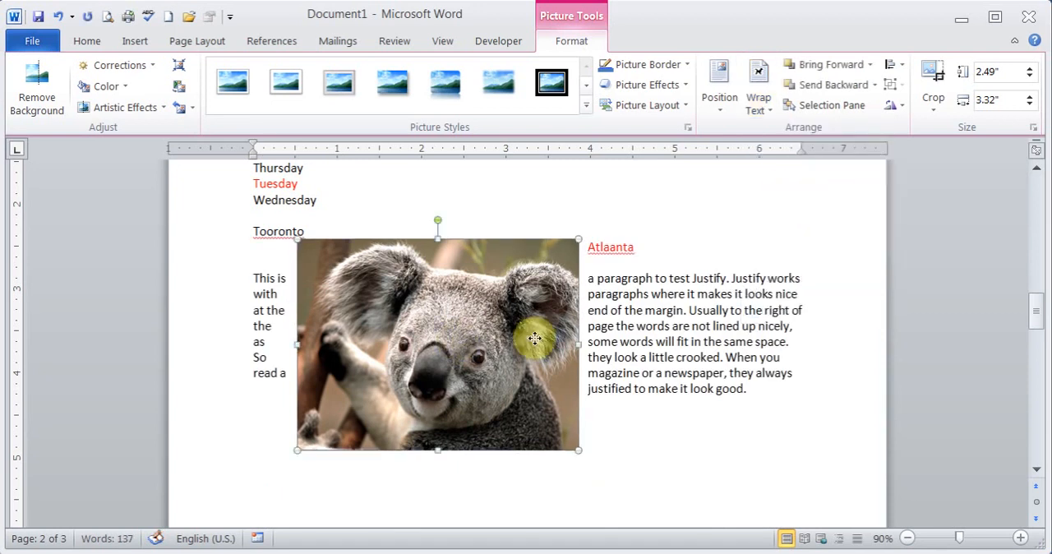
Shrink the koala picture to about 1.85" by 2.47" and move it right of centre within the justify paragraph.
{"action": "left_click_drag", "start_coordinate": [464, 340], "coordinate": [535, 339]}
{"action": "left_click_drag", "start_coordinate": [657, 240], "coordinate": [568, 294]}
{"action": "left_click_drag", "start_coordinate": [445, 314], "coordinate": [531, 316]}
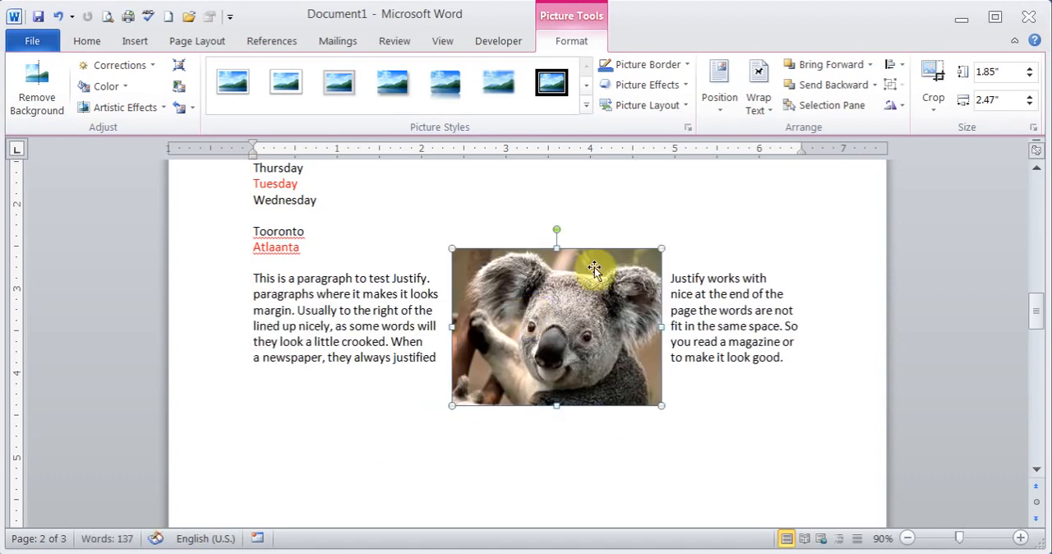
Preview Behind Text wrapping on the koala picture.
{"action": "left_click", "coordinate": [761, 110]}
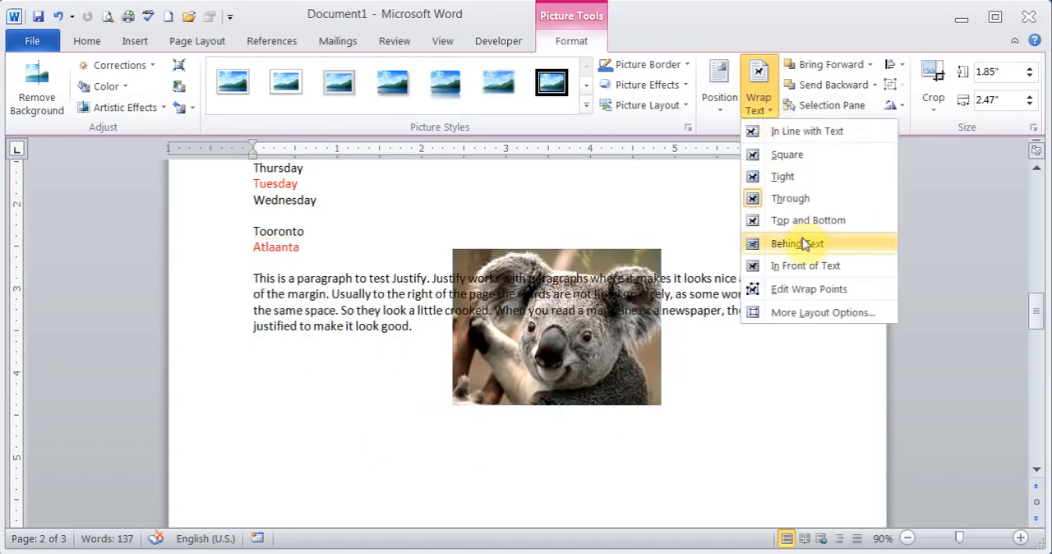